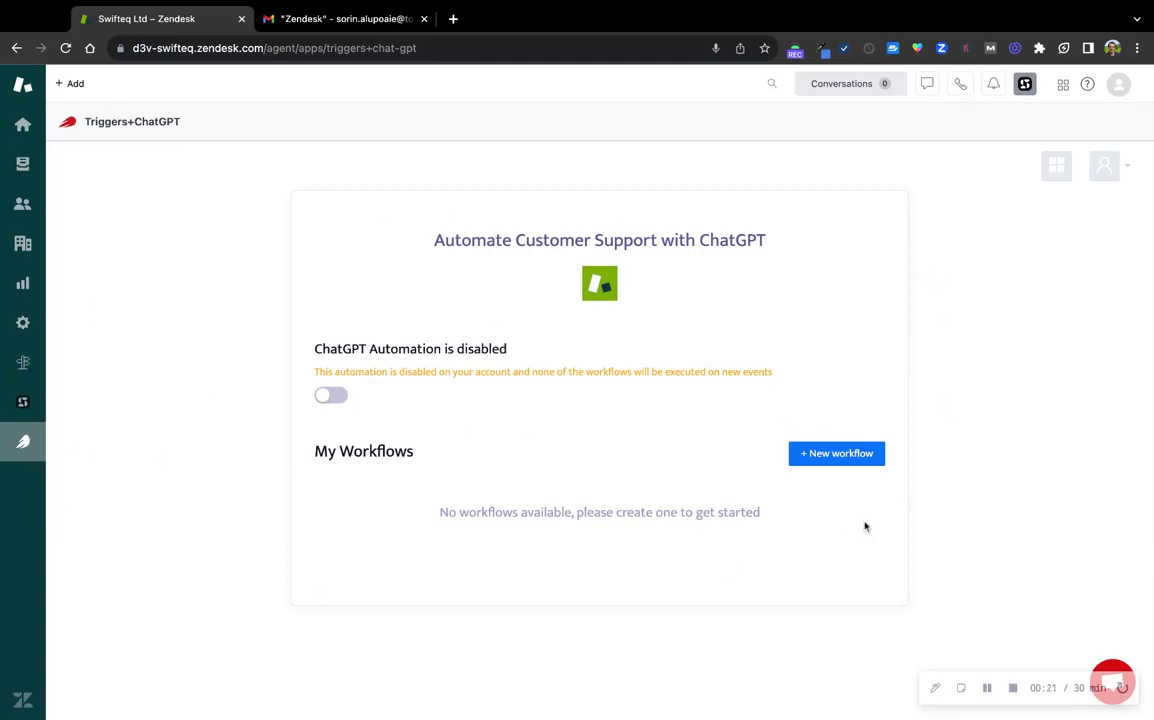
Create a new workflow triggered when a ticket is created and choose Extract Value as its OpenAI ChatGPT action.
{"action": "left_click", "coordinate": [838, 458]}
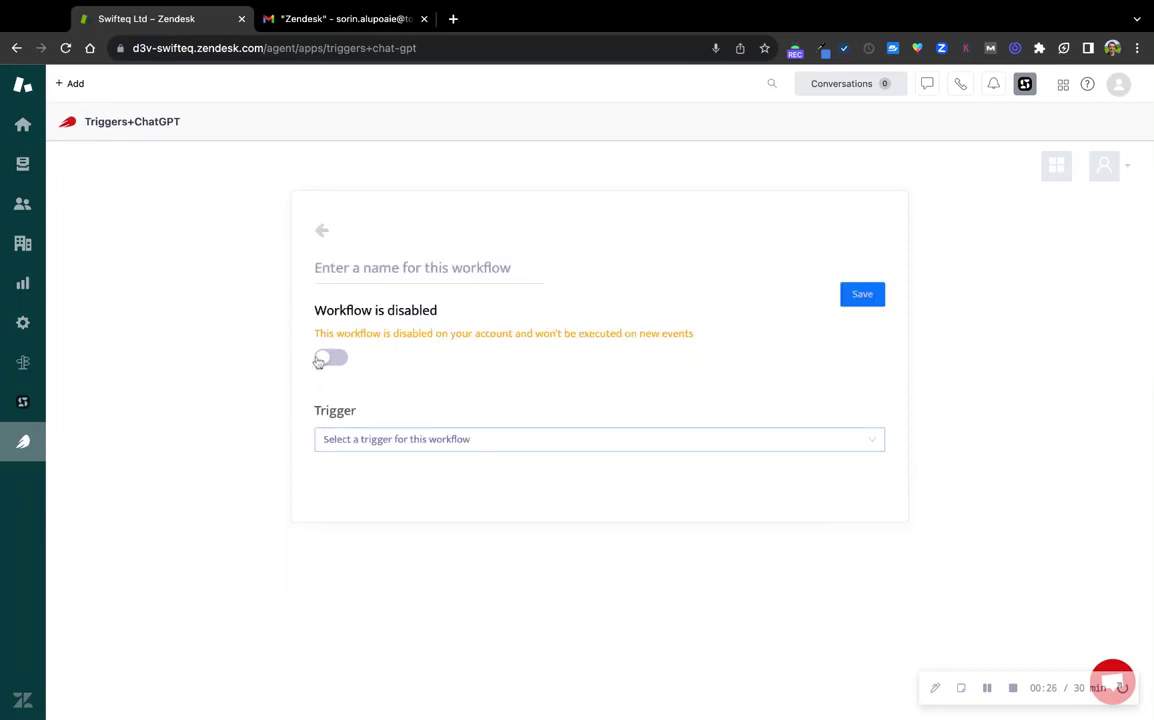
{"action": "left_click", "coordinate": [425, 449]}
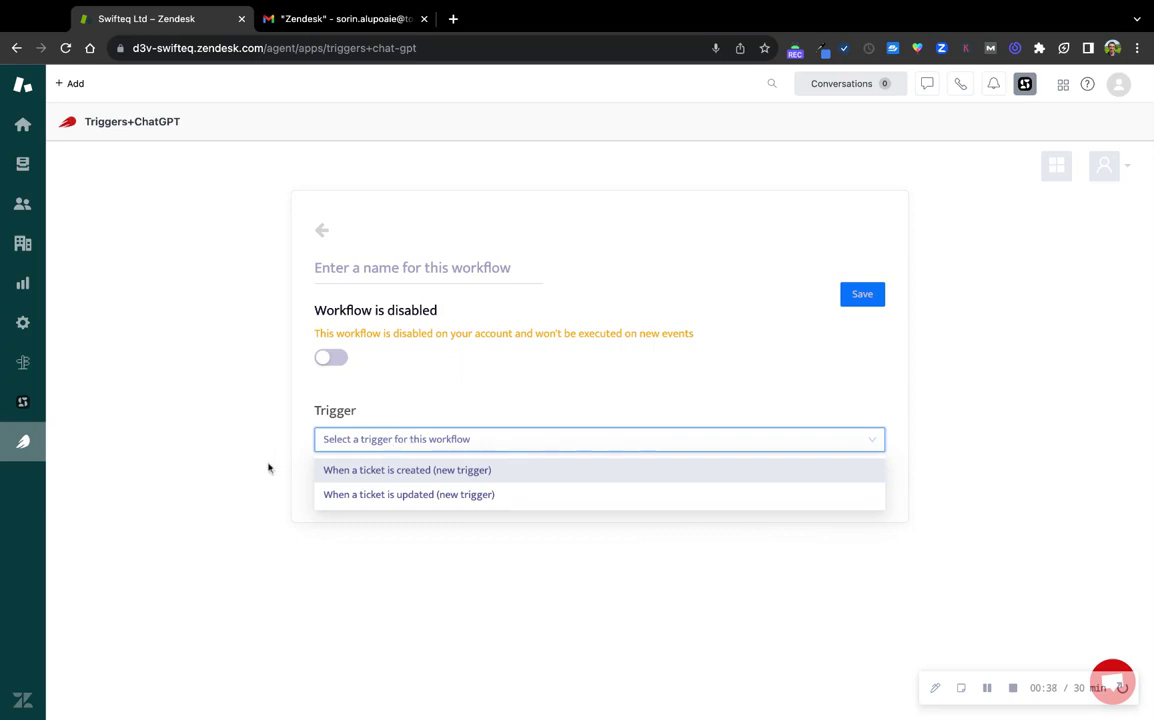
{"action": "left_click", "coordinate": [380, 470]}
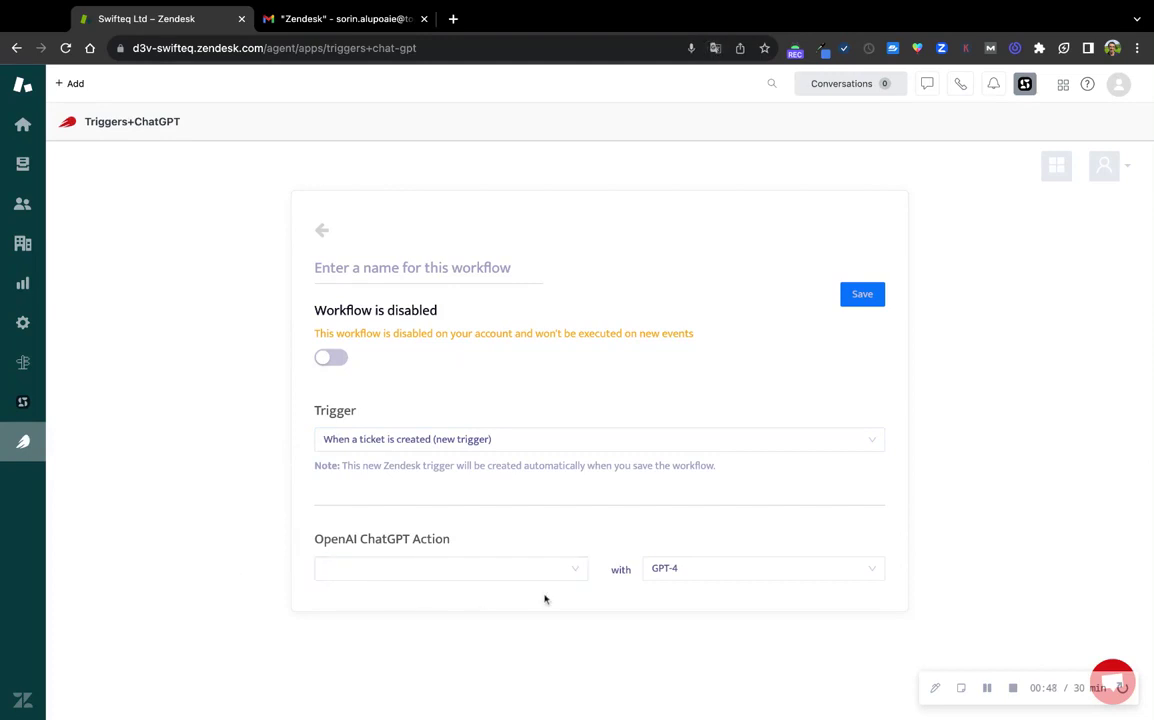
{"action": "left_click", "coordinate": [425, 572]}
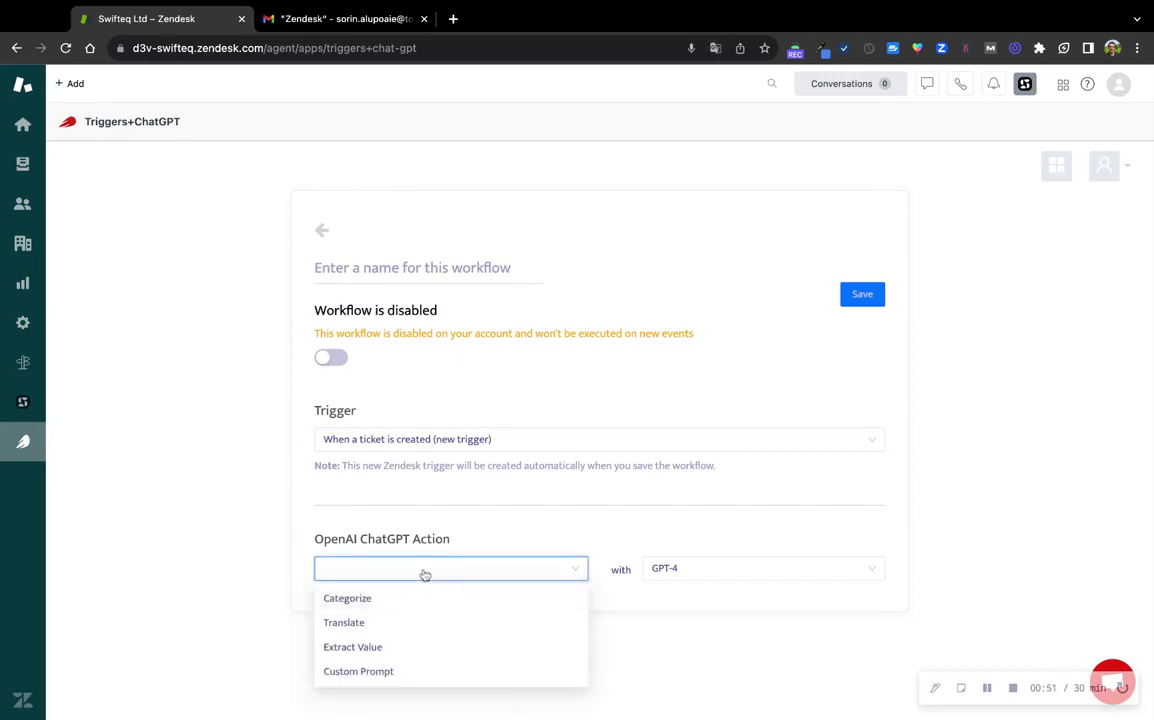
{"action": "left_click", "coordinate": [385, 656]}
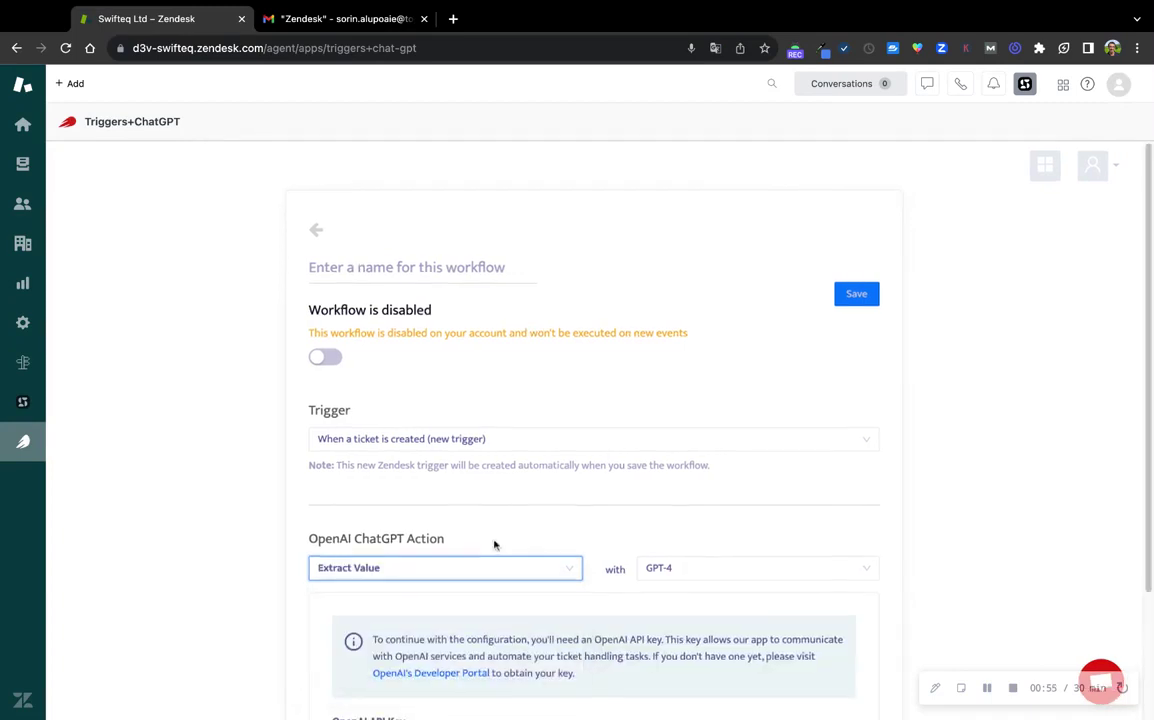
Enter the OpenAI API key for the ChatGPT action and save it.
{"action": "scroll", "coordinate": [494, 545], "scroll_direction": "down", "scroll_amount": 2}
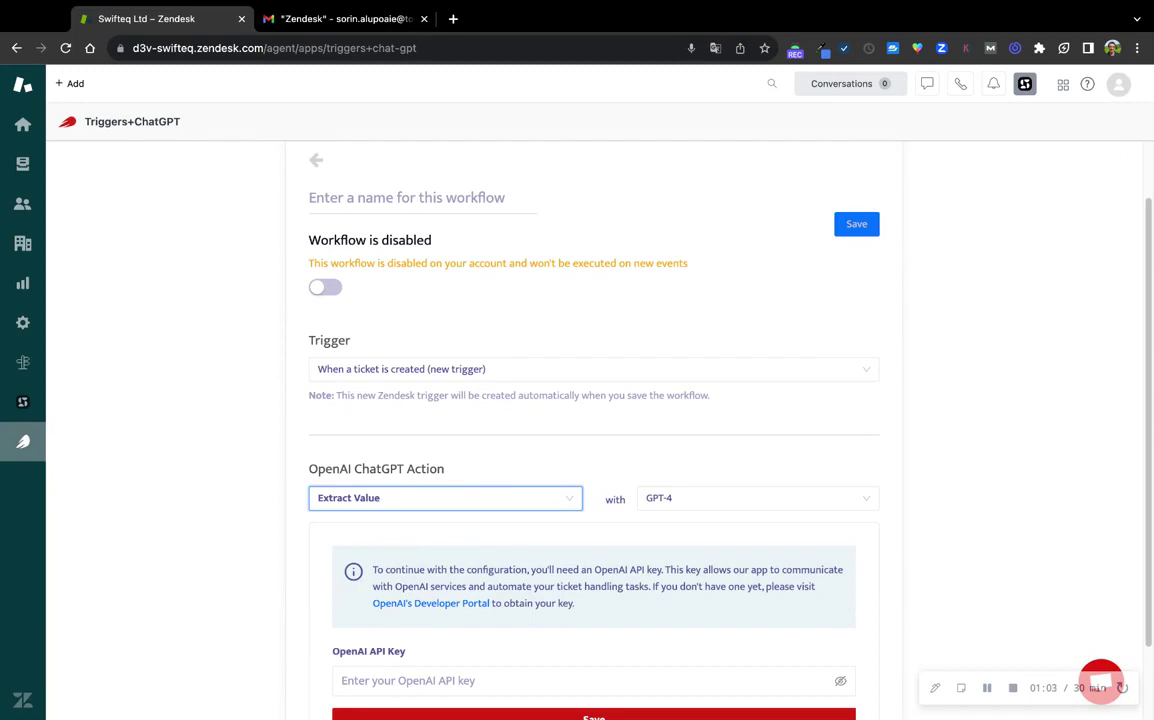
{"action": "scroll", "coordinate": [494, 553], "scroll_direction": "down", "scroll_amount": 2}
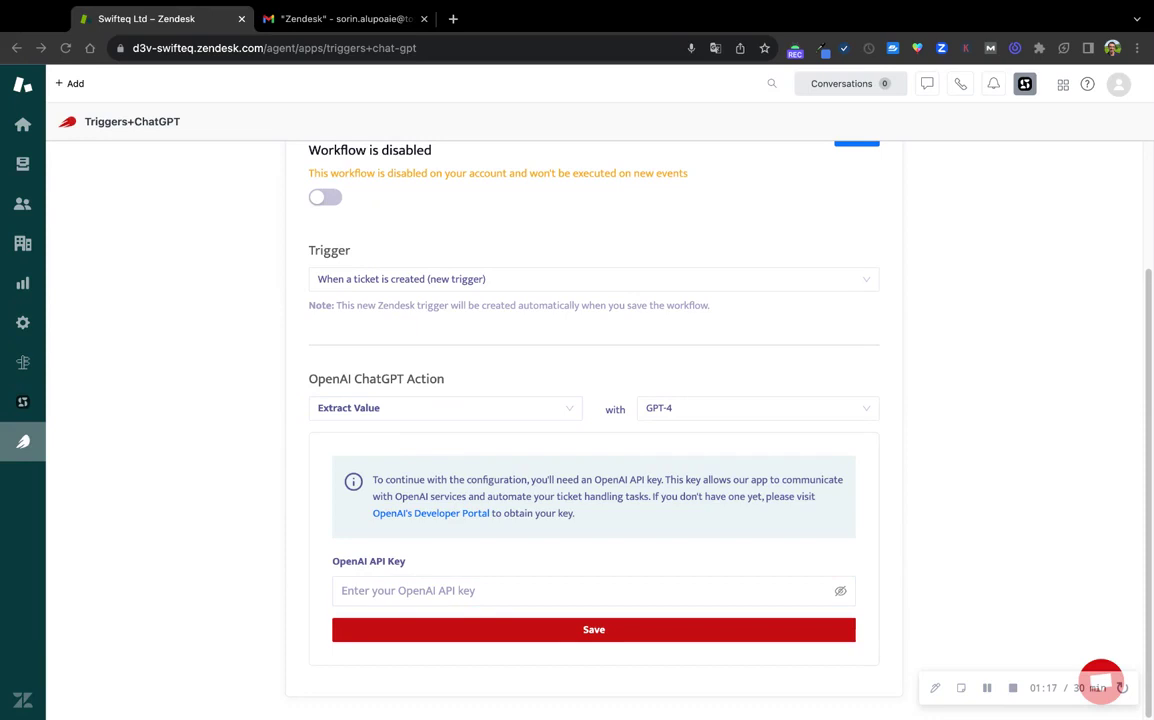
{"action": "left_click", "coordinate": [451, 590]}
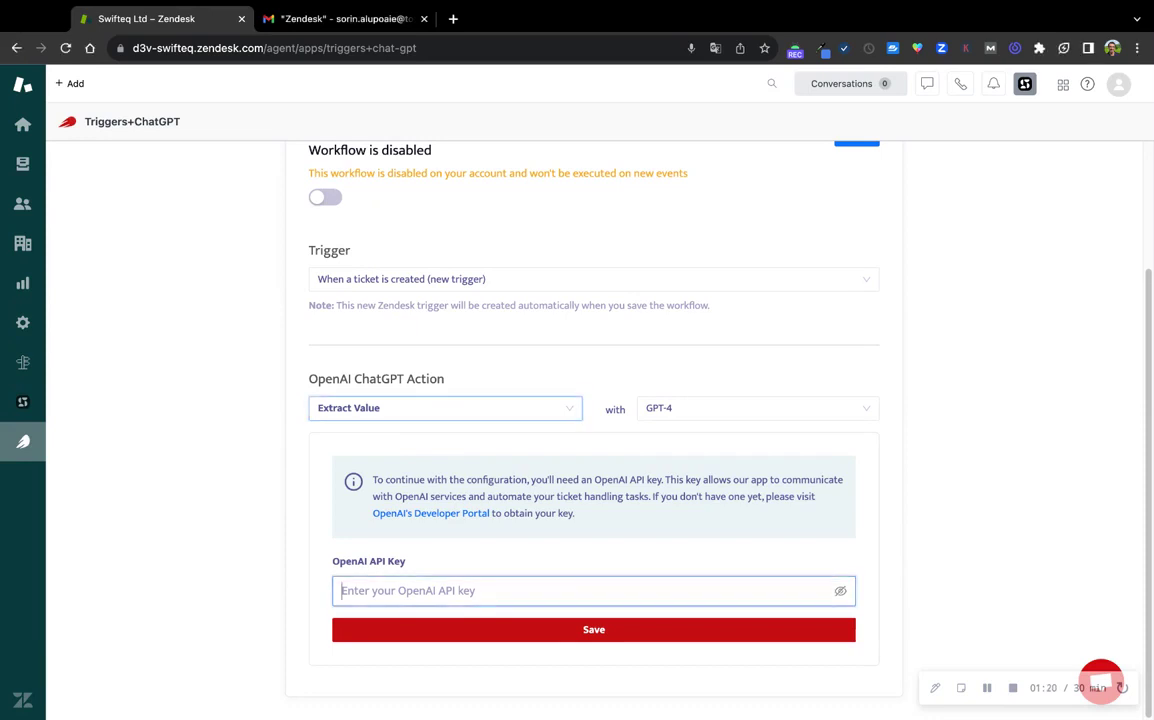
{"action": "key", "text": "super+v"}
{"action": "left_click", "coordinate": [548, 632]}
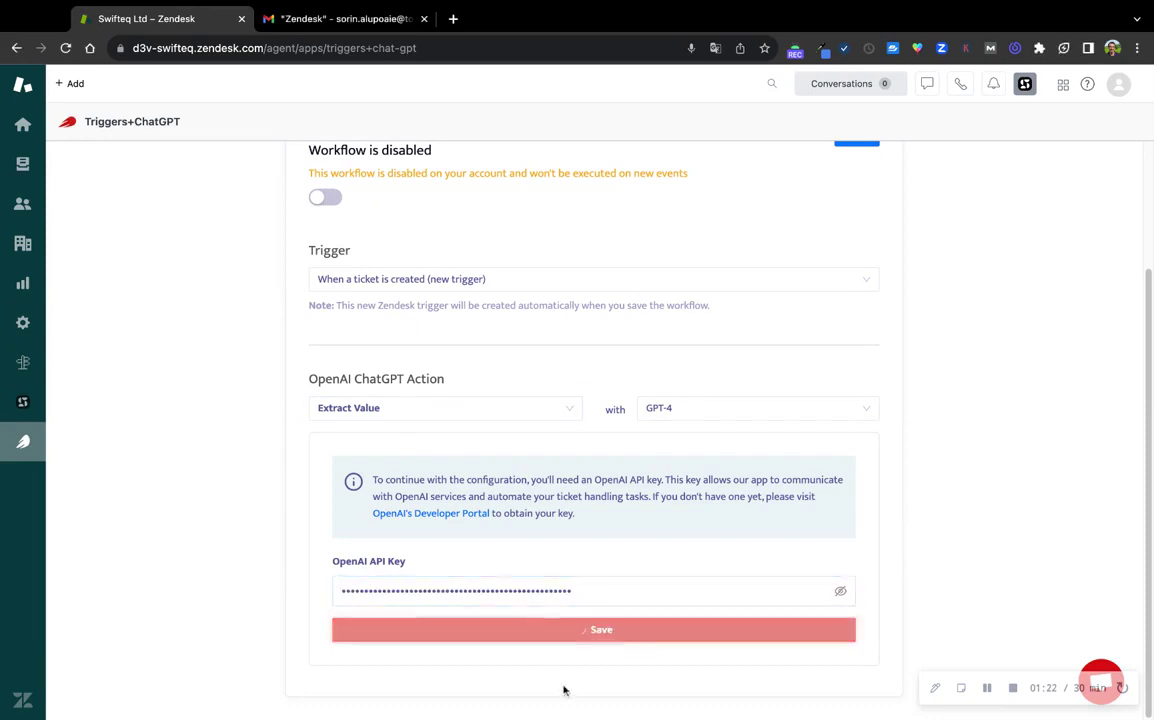
Set what to extract from the last customer comment to "Order Number".
{"action": "scroll", "coordinate": [400, 615], "scroll_direction": "down", "scroll_amount": 2}
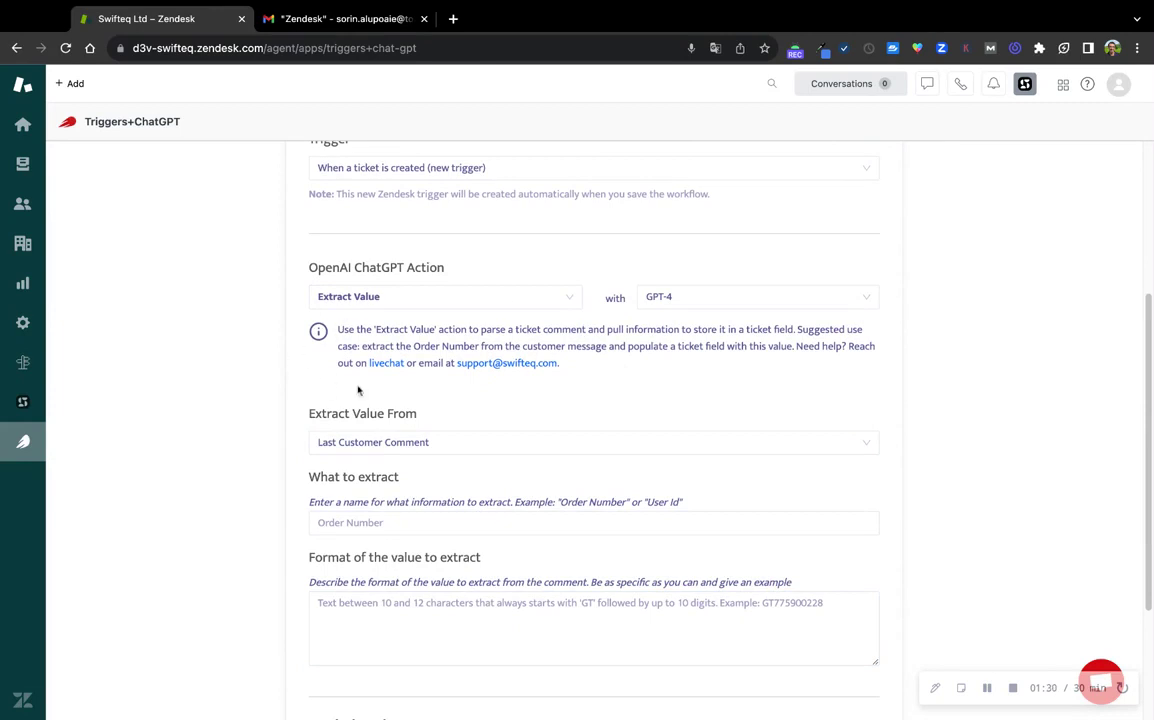
{"action": "scroll", "coordinate": [460, 405], "scroll_direction": "up", "scroll_amount": 1}
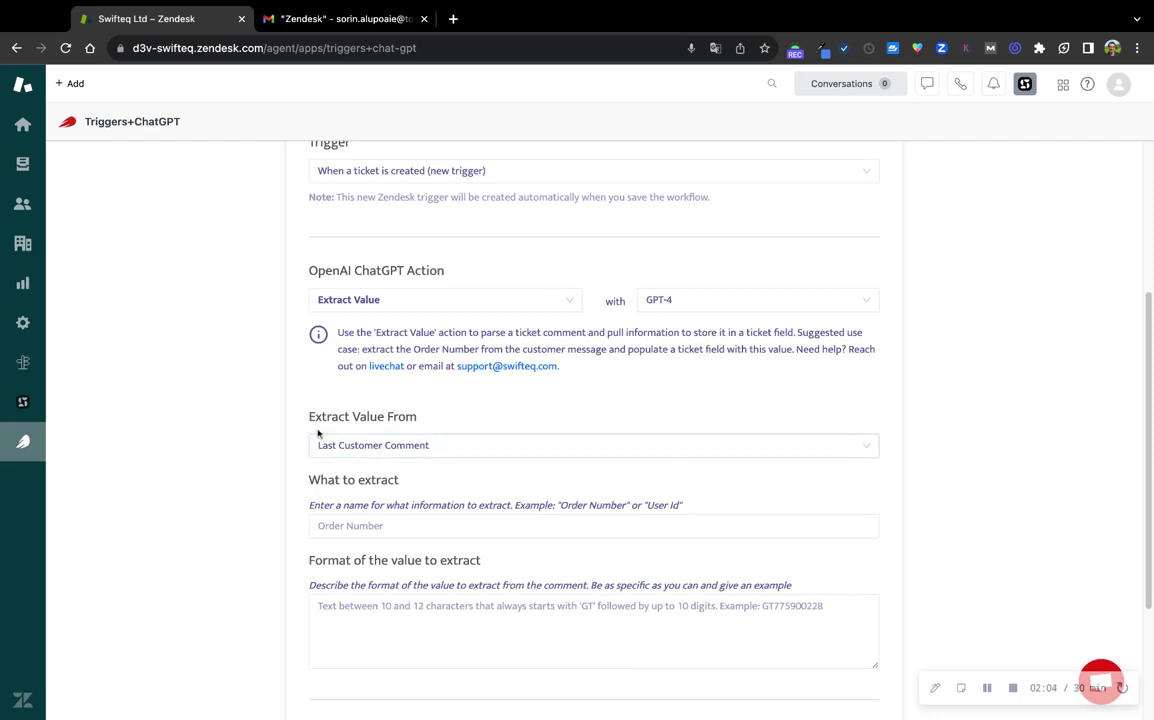
{"action": "scroll", "coordinate": [226, 488], "scroll_direction": "down", "scroll_amount": 1}
{"action": "scroll", "coordinate": [229, 500], "scroll_direction": "down", "scroll_amount": 1}
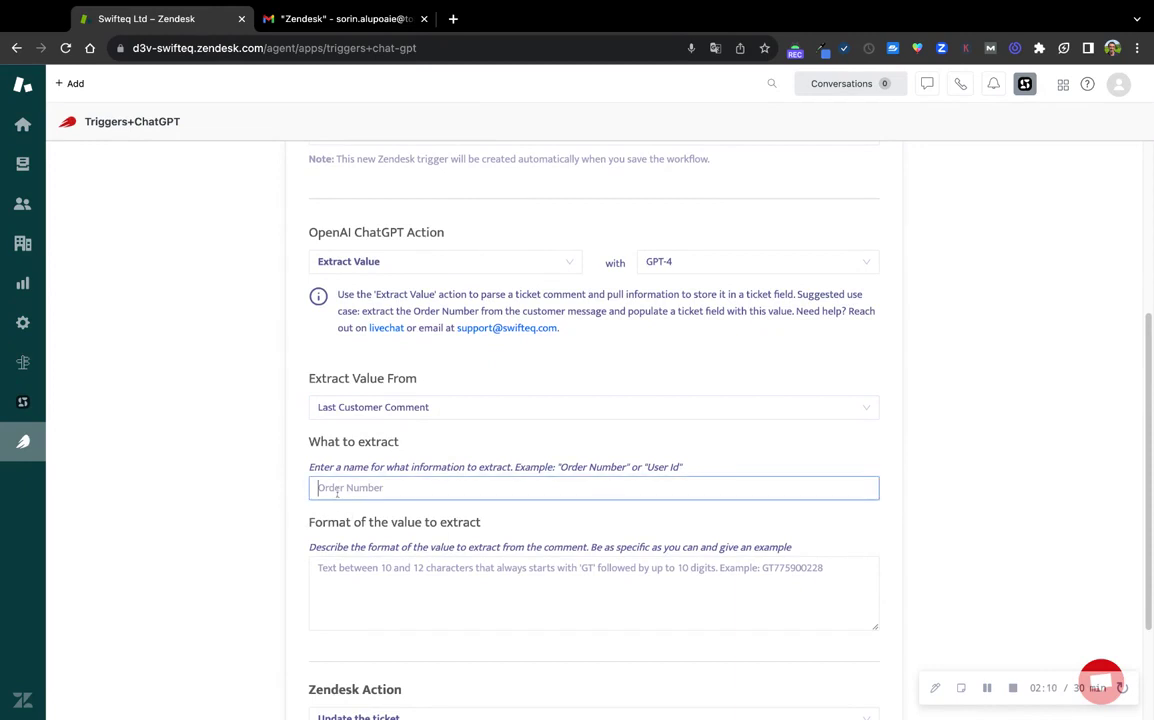
{"action": "scroll", "coordinate": [319, 510], "scroll_direction": "down", "scroll_amount": 3}
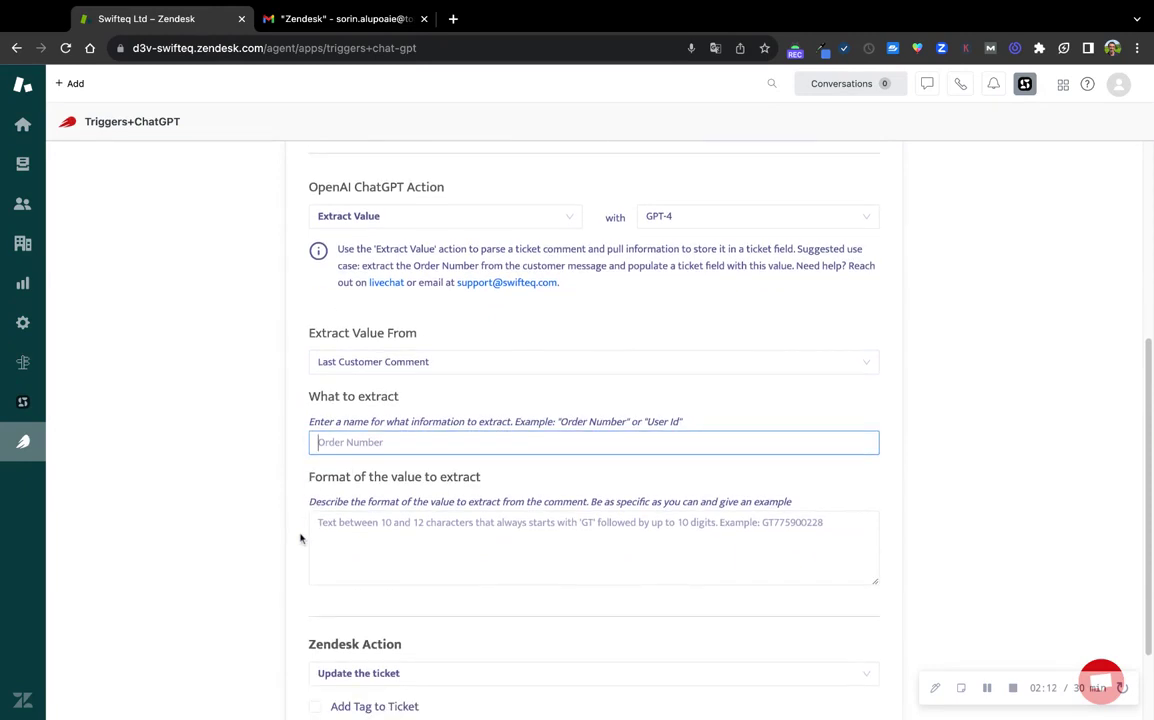
{"action": "type", "text": "Order Number"}
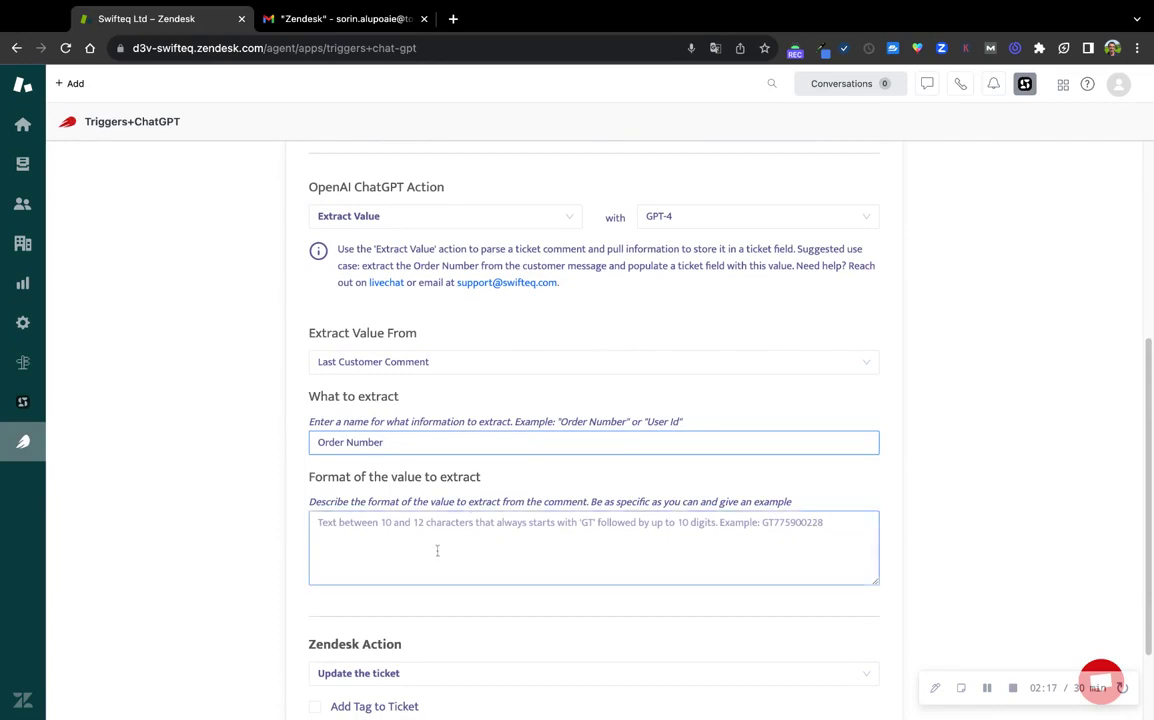
Describe the format as 10–15 characters starting with BT followed by up to 10 digits, or text the customer calls the order id, with an example.
{"action": "scroll", "coordinate": [437, 550], "scroll_direction": "down", "scroll_amount": 1}
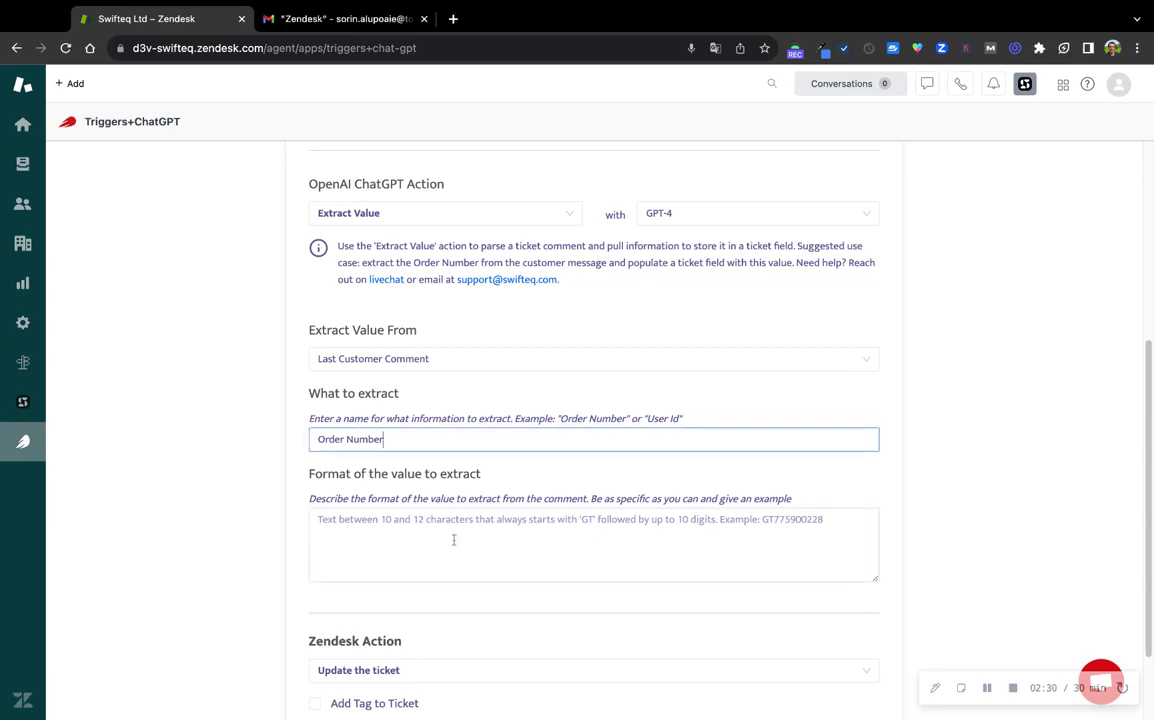
{"action": "left_click", "coordinate": [353, 549]}
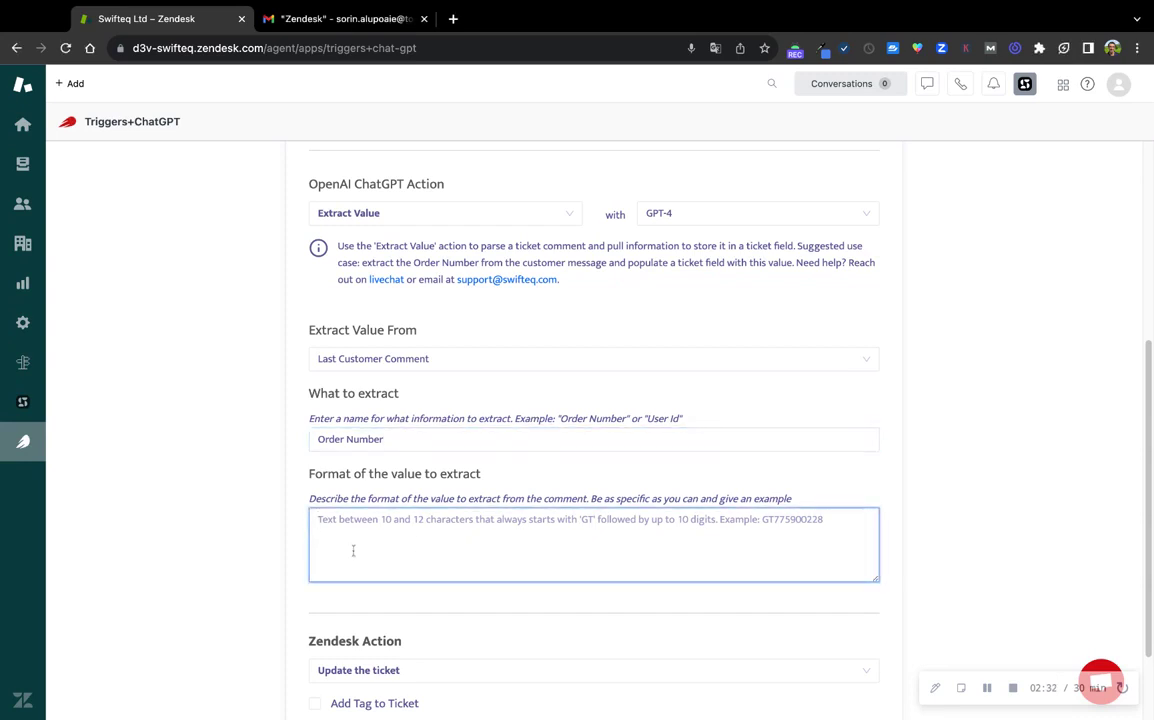
{"action": "key", "text": "super+v"}
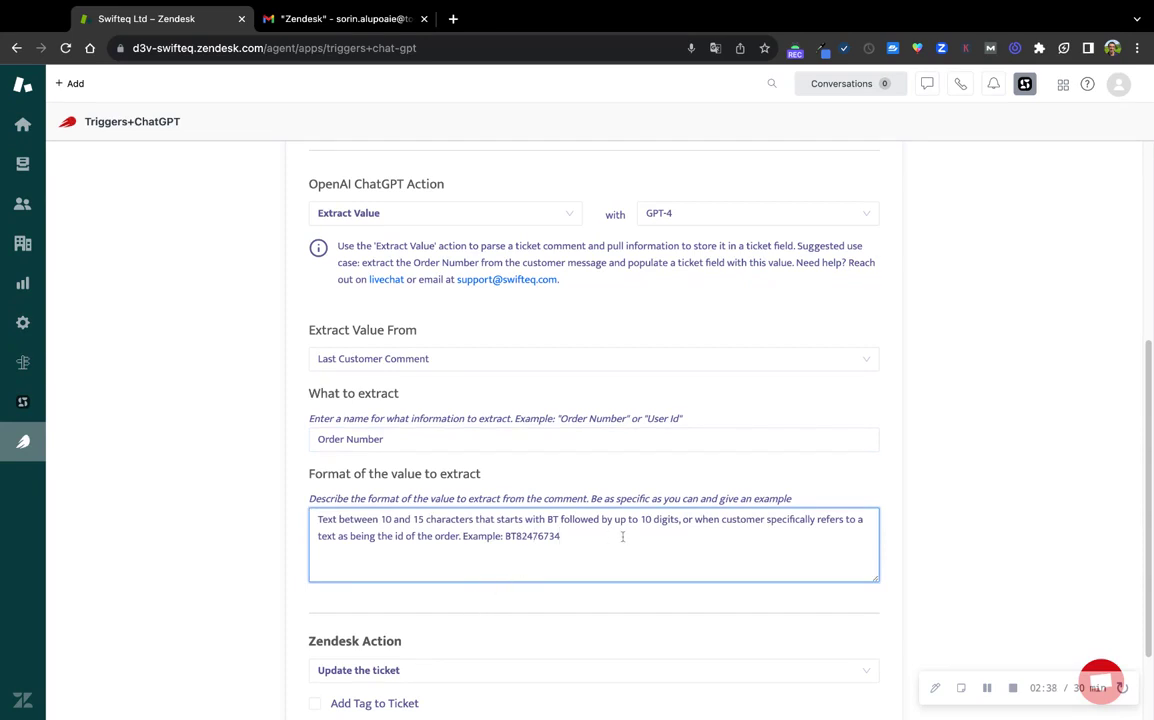
Review the workflow's trigger, value extraction settings and the available Zendesk ticket update actions.
{"action": "scroll", "coordinate": [622, 537], "scroll_direction": "down", "scroll_amount": 2}
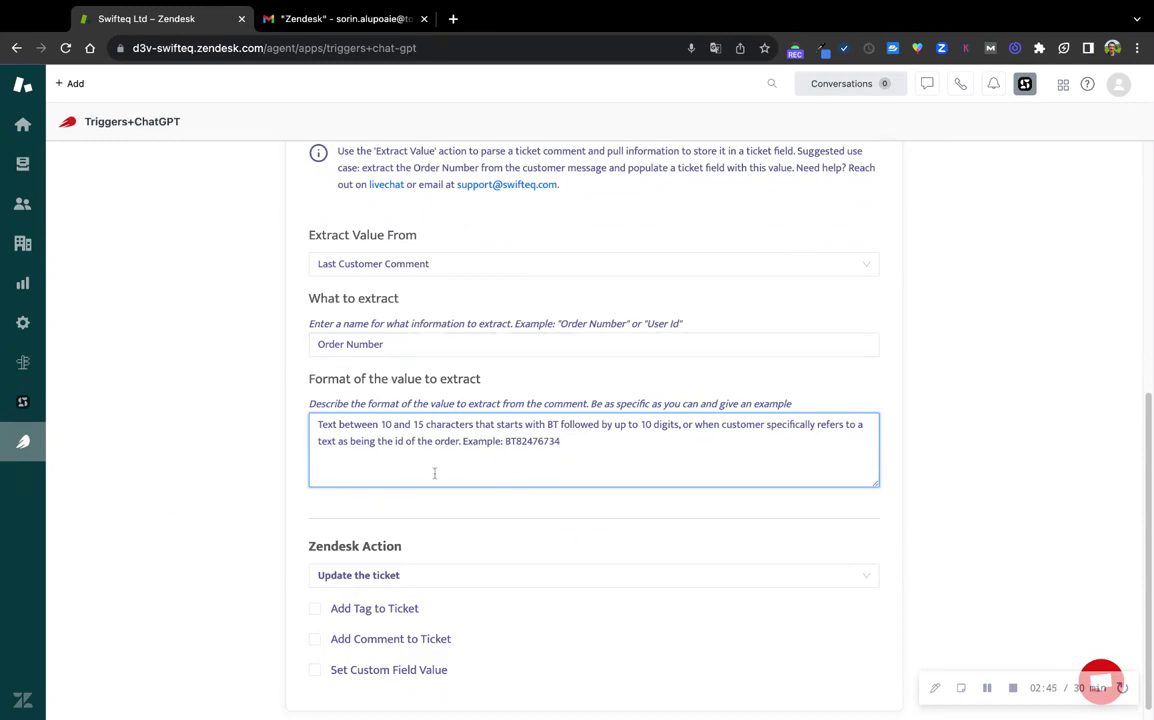
{"action": "scroll", "coordinate": [320, 545], "scroll_direction": "down", "scroll_amount": 1}
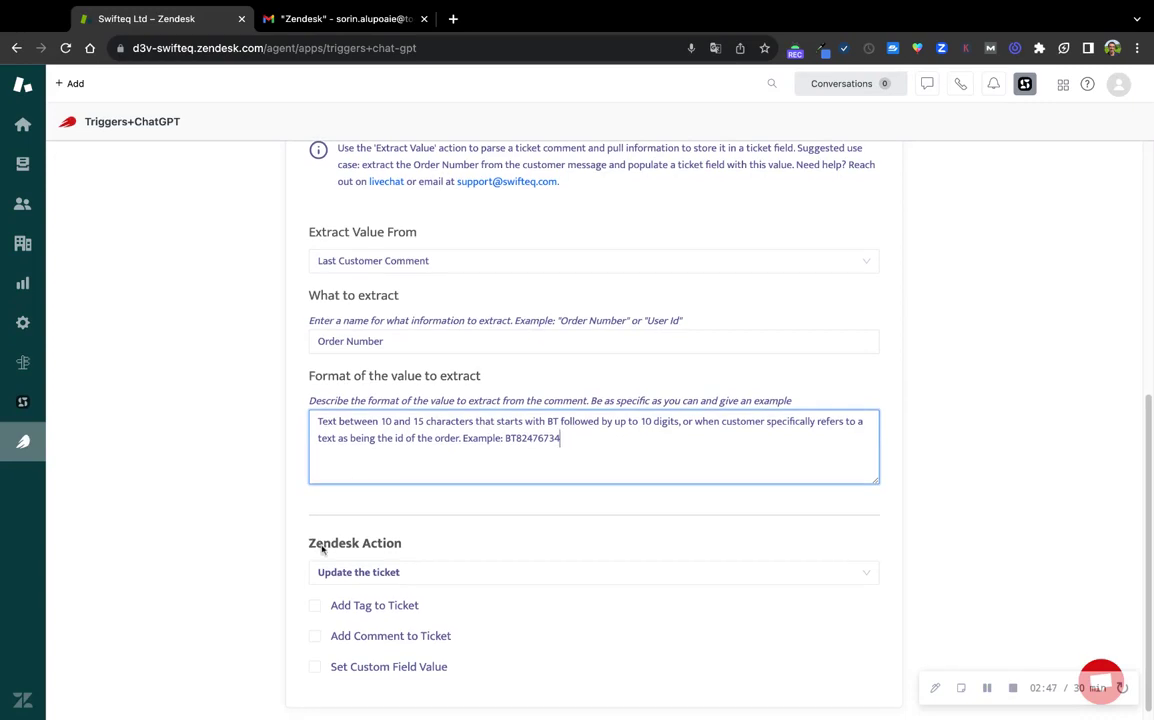
{"action": "scroll", "coordinate": [290, 495], "scroll_direction": "up", "scroll_amount": 3}
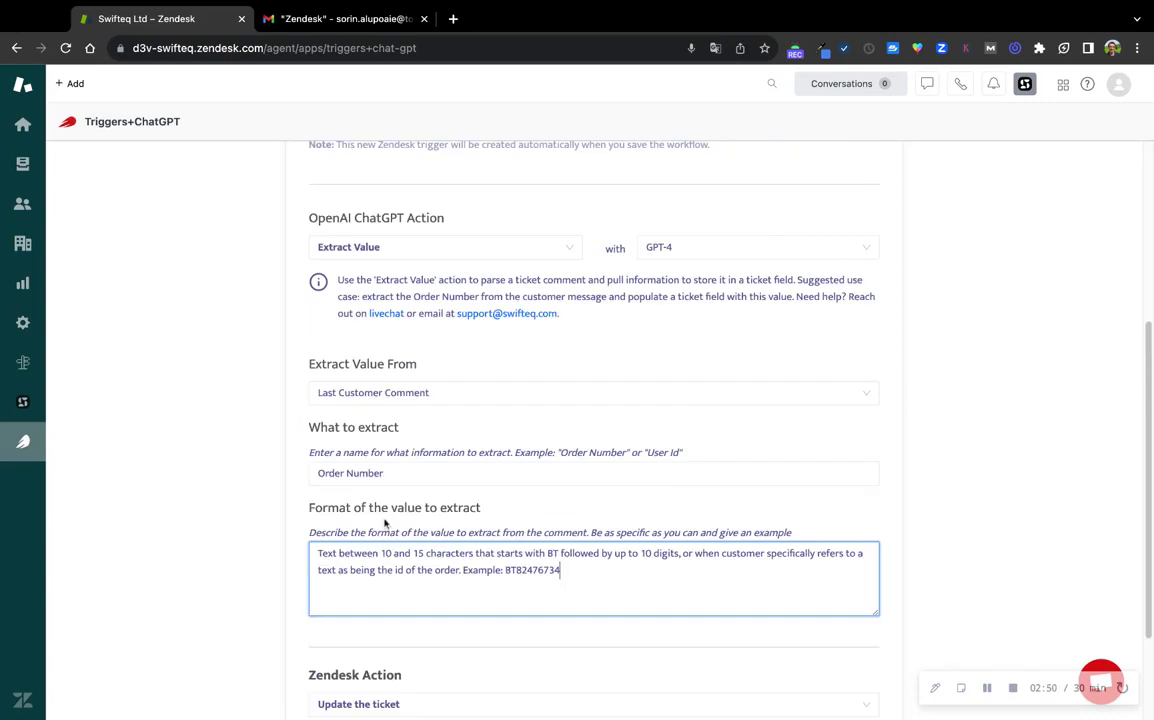
{"action": "scroll", "coordinate": [224, 345], "scroll_direction": "up", "scroll_amount": 1}
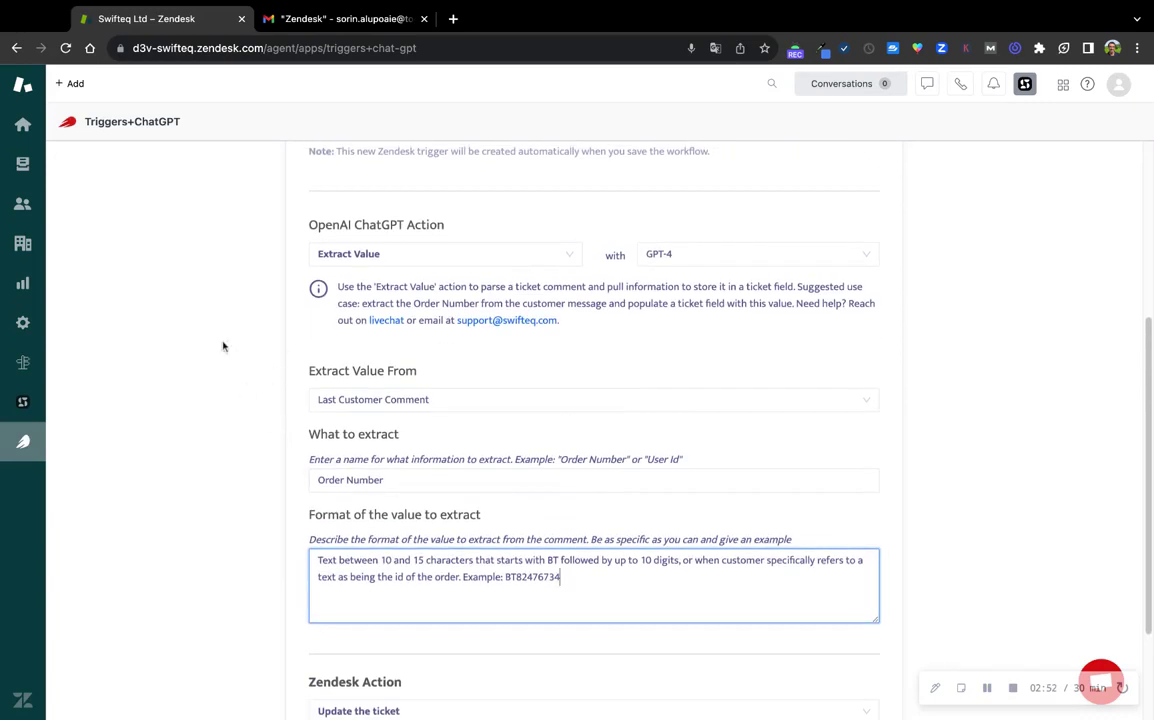
{"action": "scroll", "coordinate": [300, 290], "scroll_direction": "up", "scroll_amount": 1}
{"action": "scroll", "coordinate": [333, 328], "scroll_direction": "up", "scroll_amount": 2}
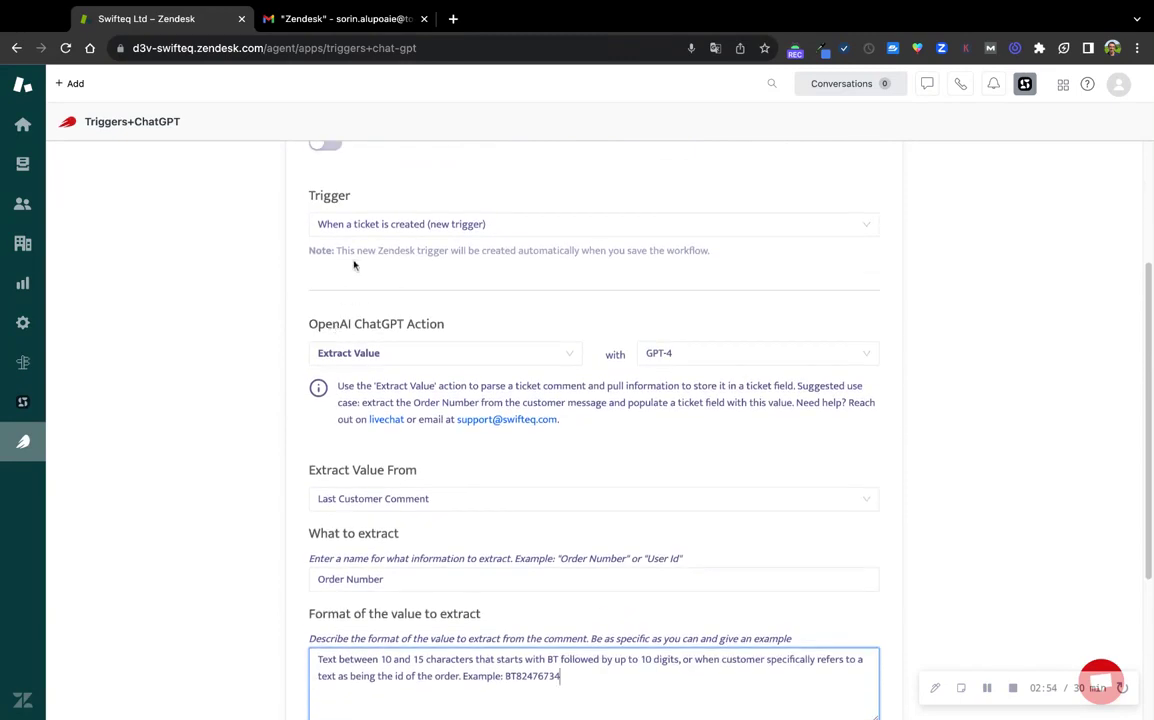
{"action": "scroll", "coordinate": [370, 330], "scroll_direction": "down", "scroll_amount": 3}
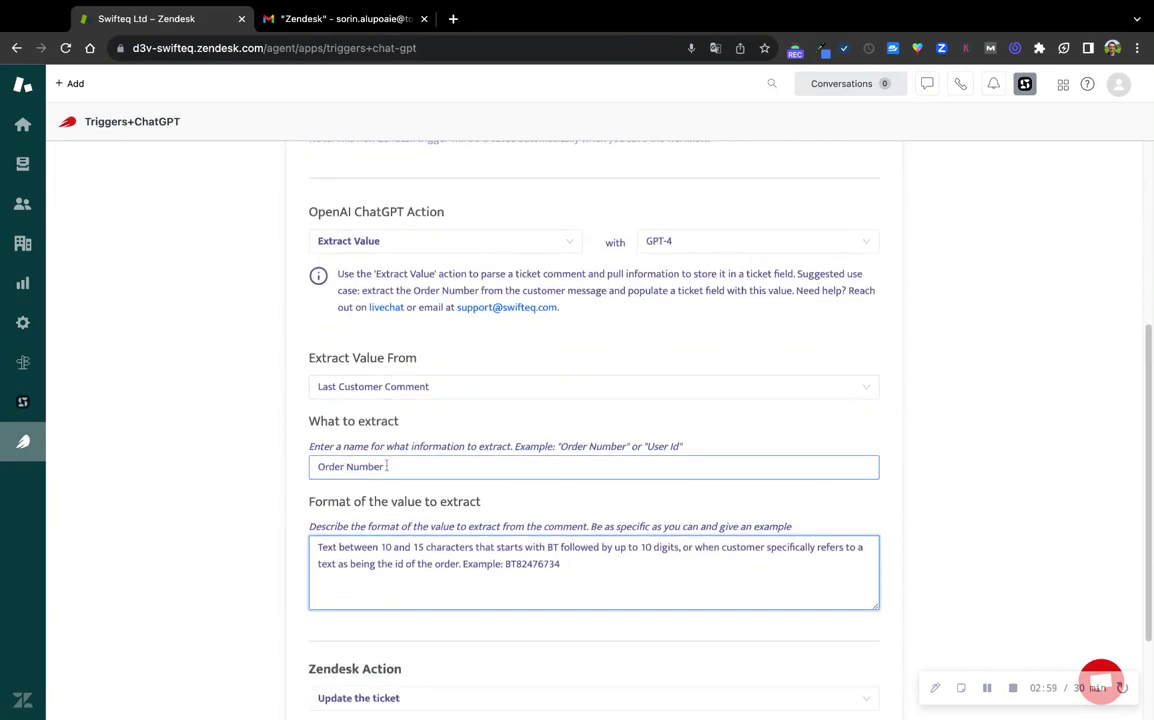
{"action": "scroll", "coordinate": [387, 466], "scroll_direction": "down", "scroll_amount": 2}
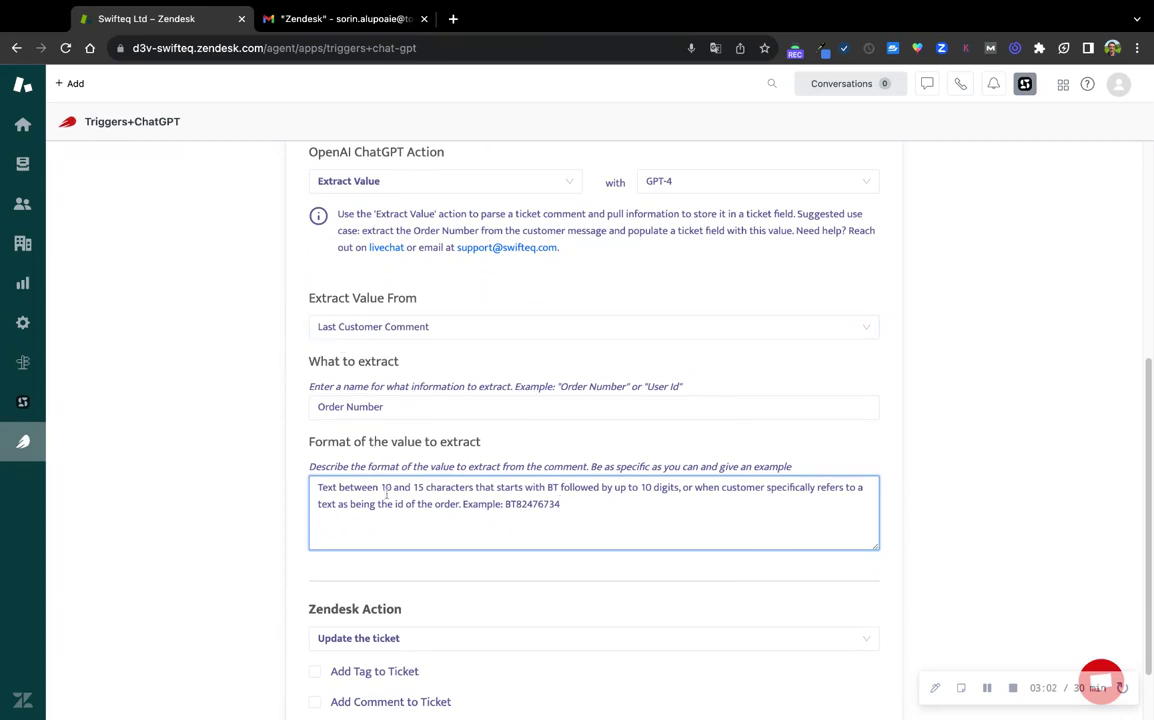
{"action": "scroll", "coordinate": [387, 495], "scroll_direction": "down", "scroll_amount": 2}
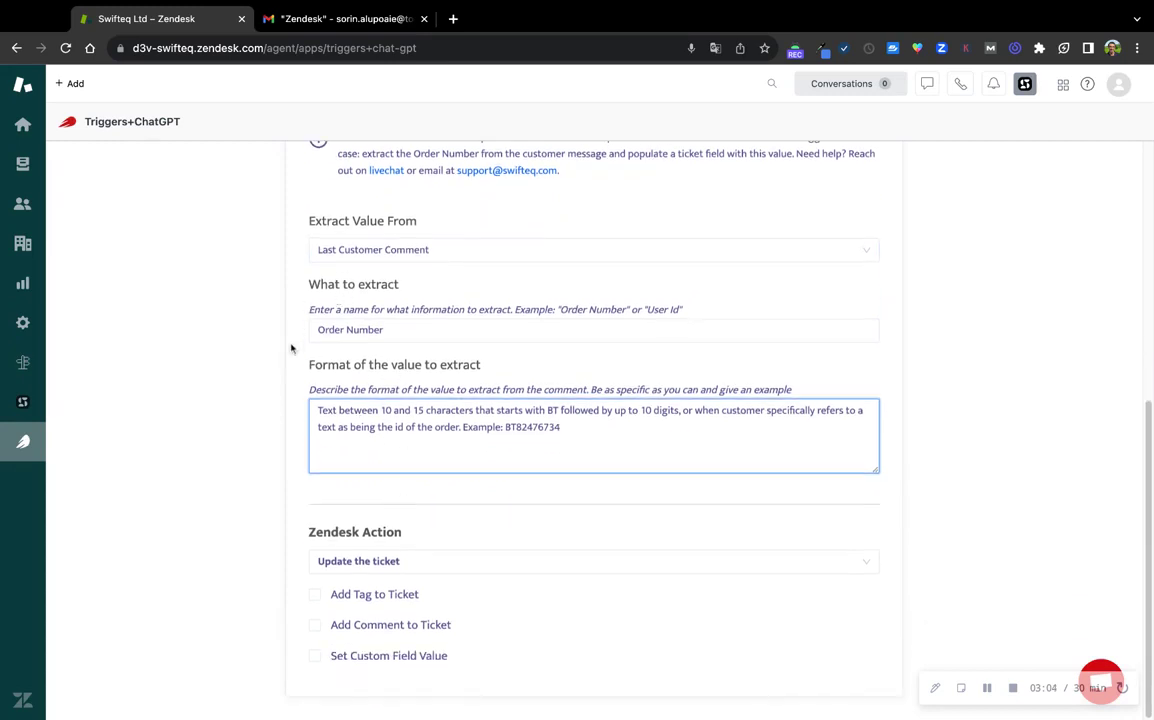
{"action": "left_click", "coordinate": [272, 484]}
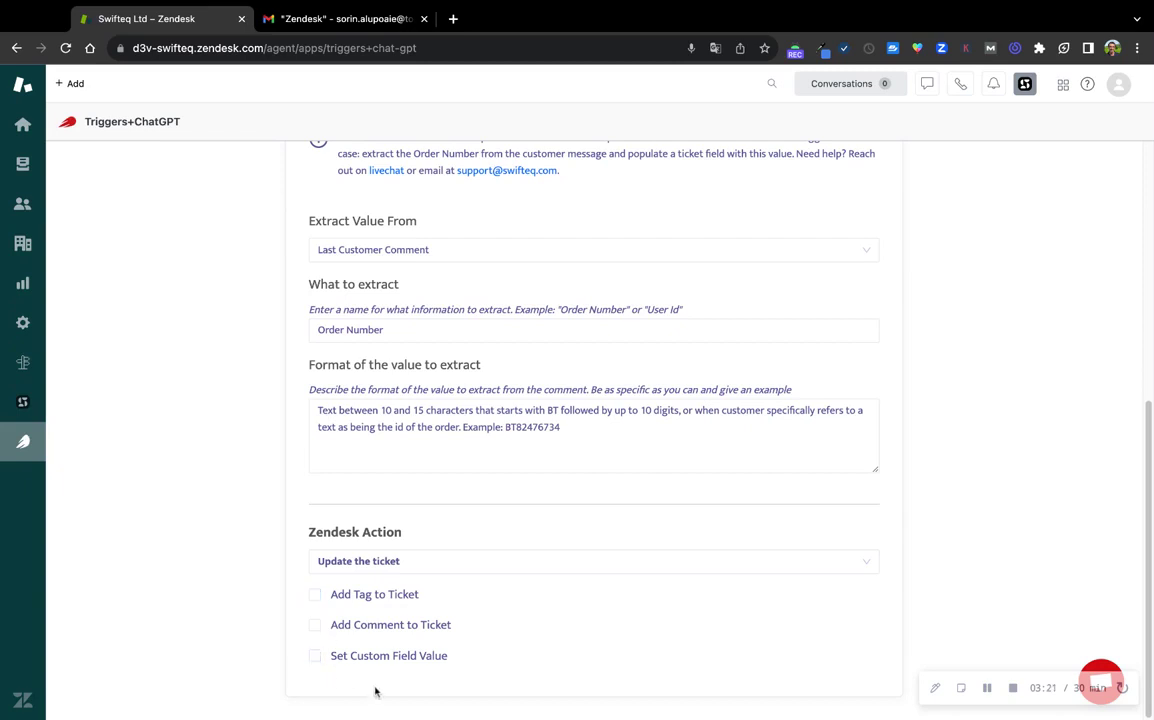
Make the Zendesk ticket update set a custom field value and choose Order Number as the field.
{"action": "left_click", "coordinate": [315, 656]}
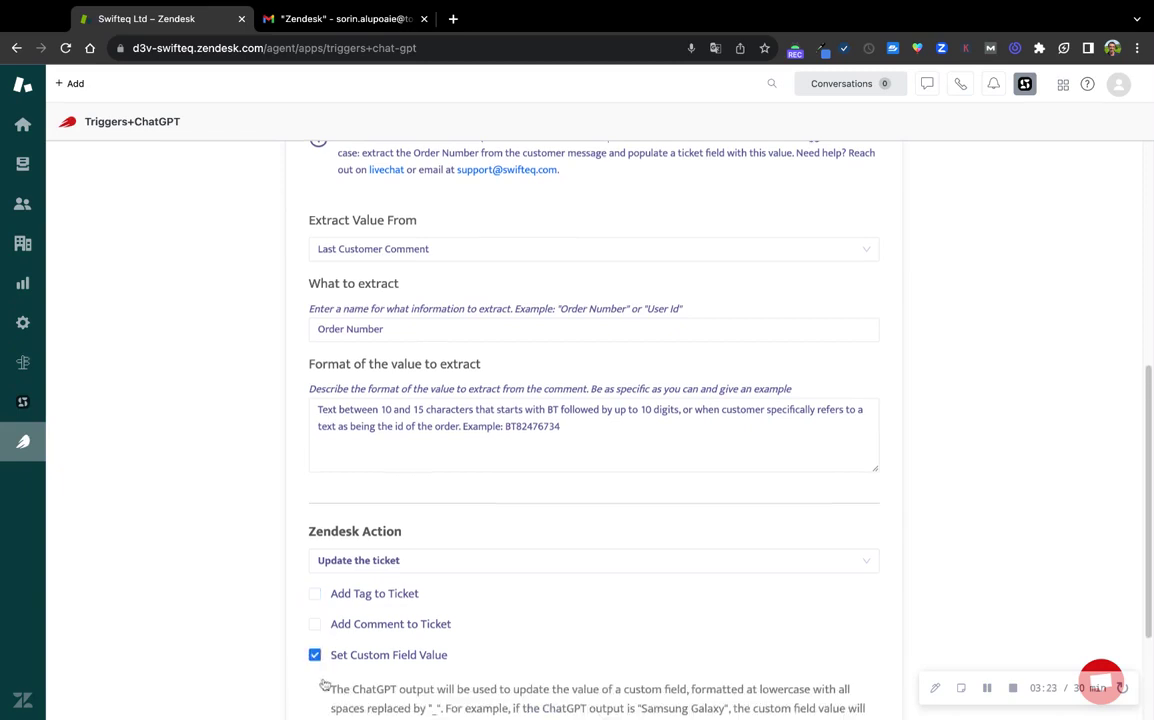
{"action": "scroll", "coordinate": [322, 670], "scroll_direction": "down", "scroll_amount": 2}
{"action": "scroll", "coordinate": [323, 675], "scroll_direction": "down", "scroll_amount": 1}
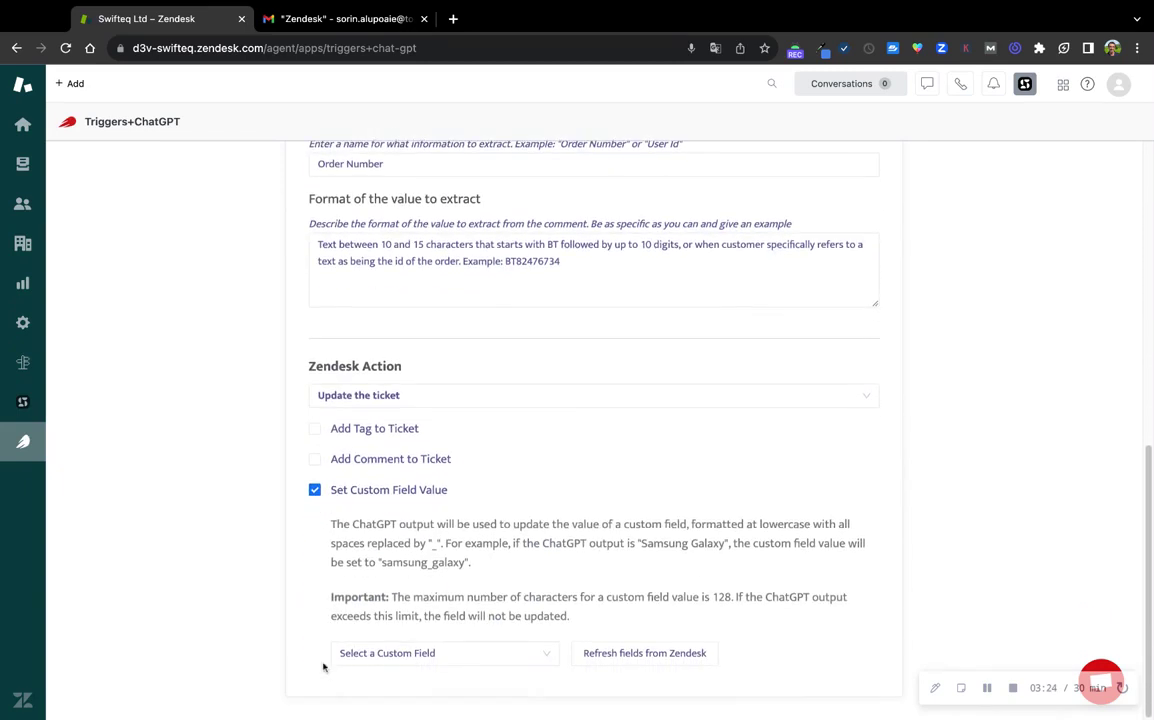
{"action": "left_click", "coordinate": [400, 656]}
{"action": "scroll", "coordinate": [404, 577], "scroll_direction": "down", "scroll_amount": 5}
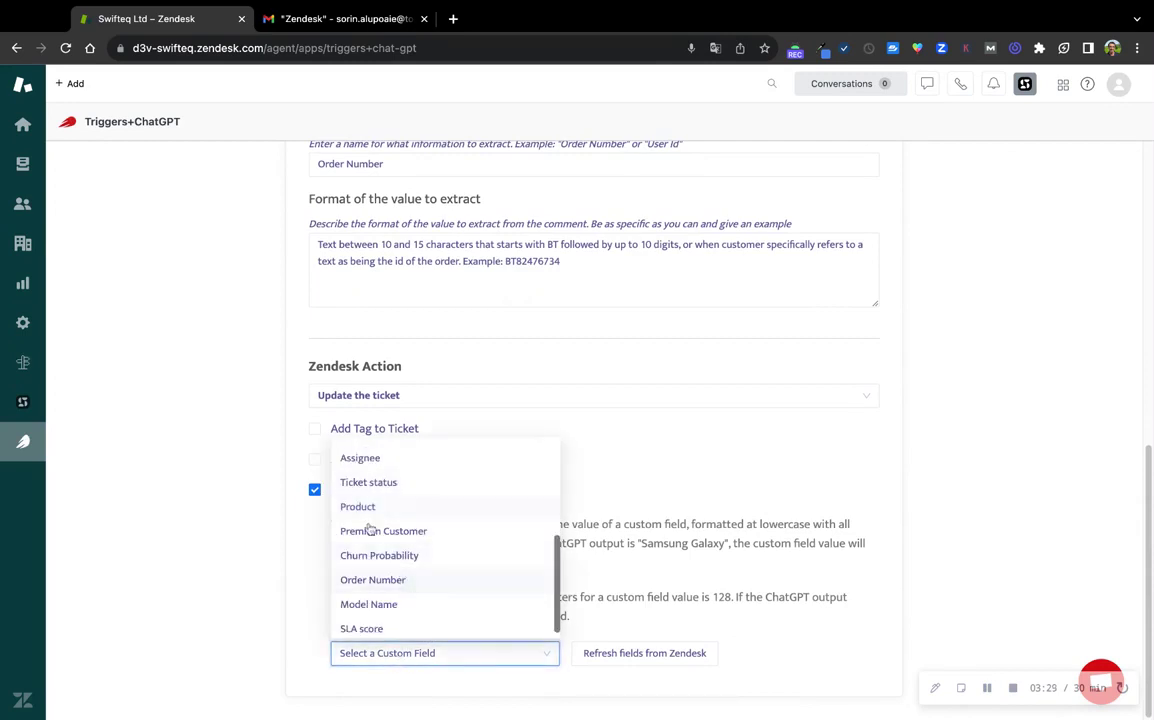
{"action": "left_click", "coordinate": [383, 584]}
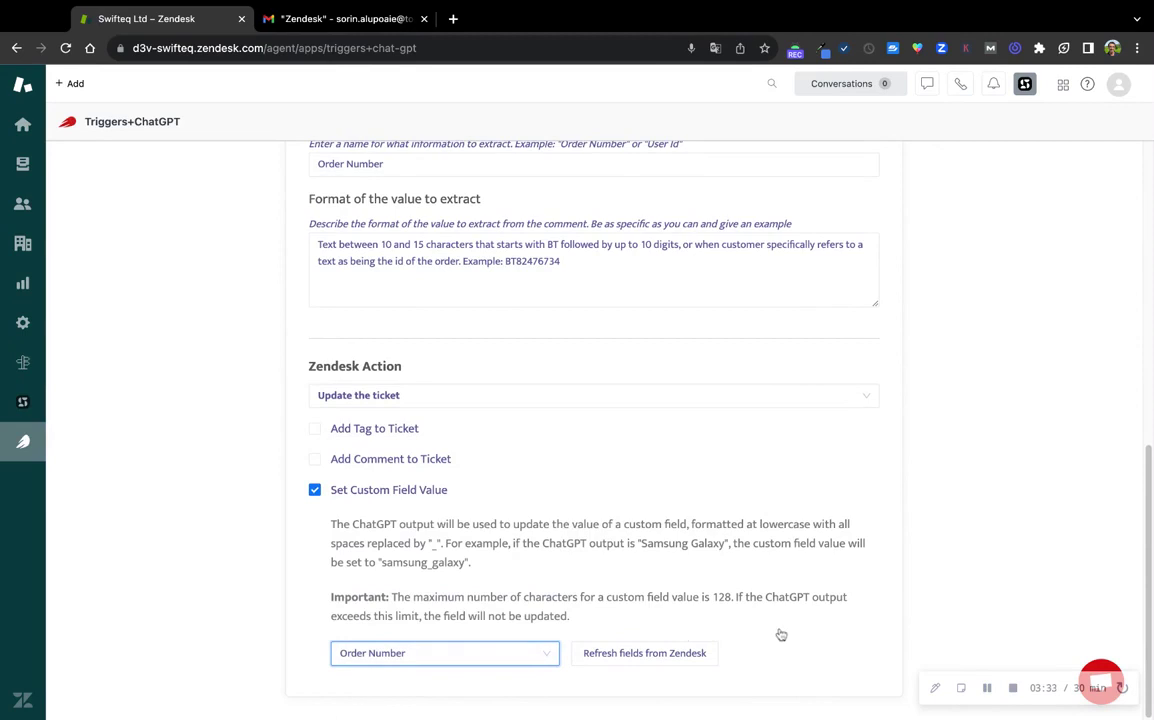
Name the workflow "Order Number", enable it and save.
{"action": "scroll", "coordinate": [214, 603], "scroll_direction": "up", "scroll_amount": 10}
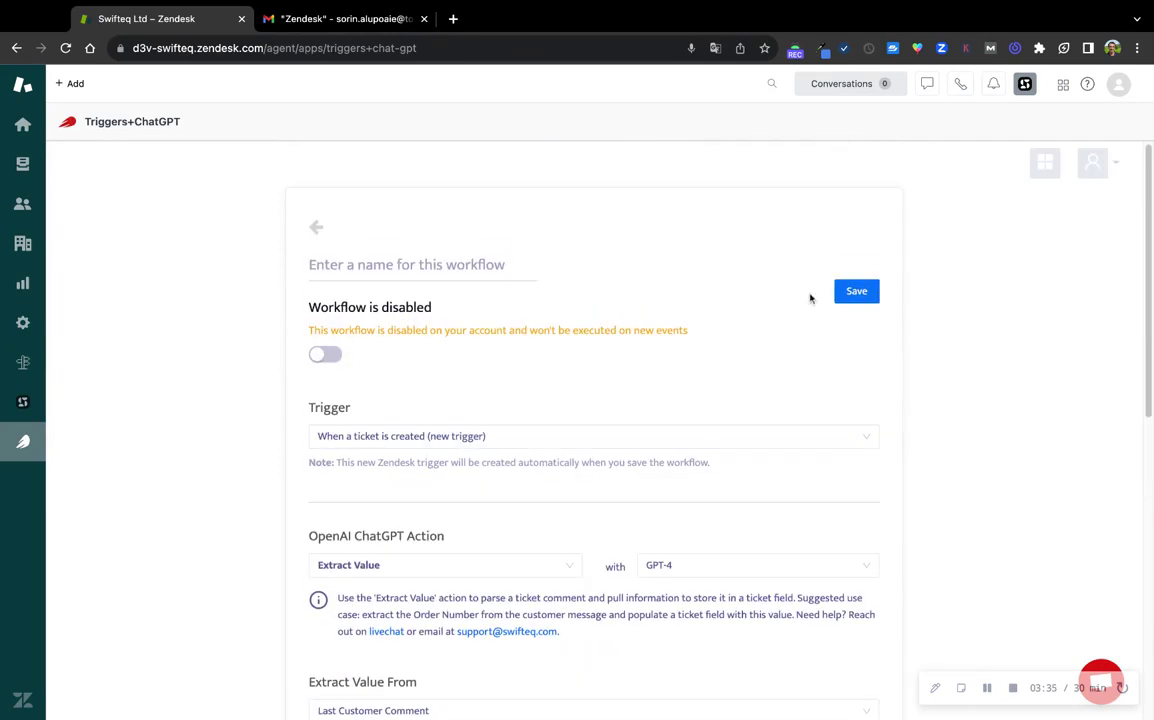
{"action": "left_click", "coordinate": [377, 259]}
{"action": "type", "text": "Order Nu"}
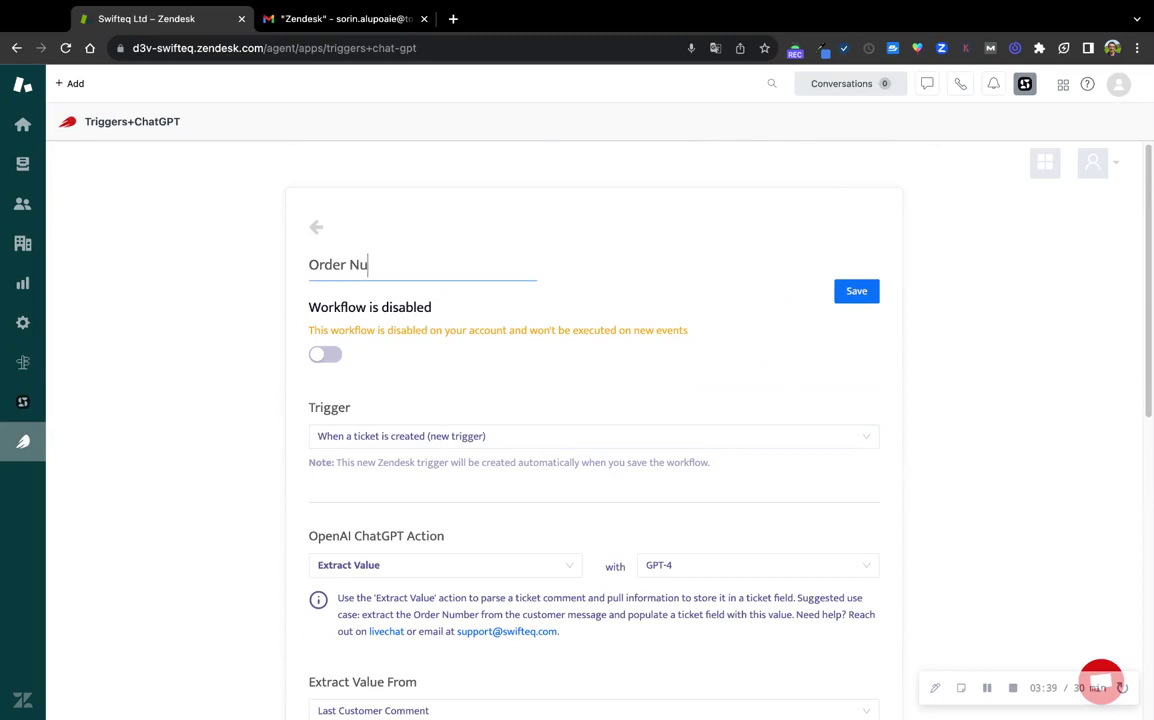
{"action": "type", "text": "mber"}
{"action": "key", "text": "Tab"}
{"action": "key", "text": "space"}
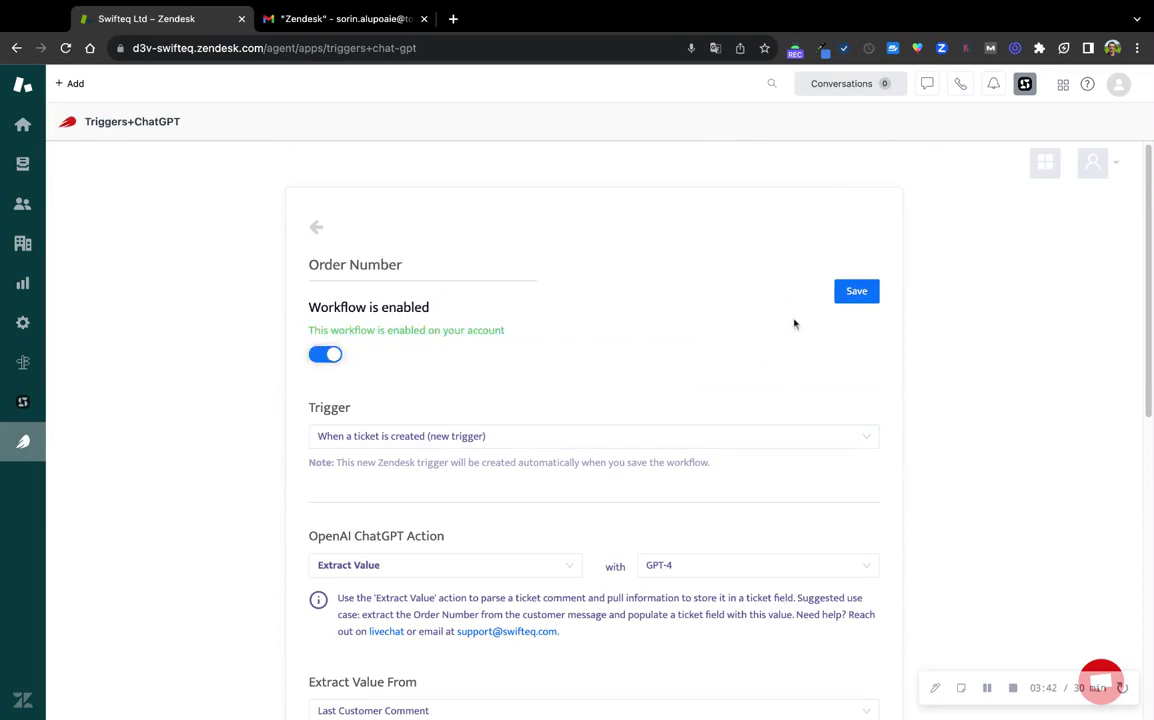
{"action": "left_click", "coordinate": [853, 291]}
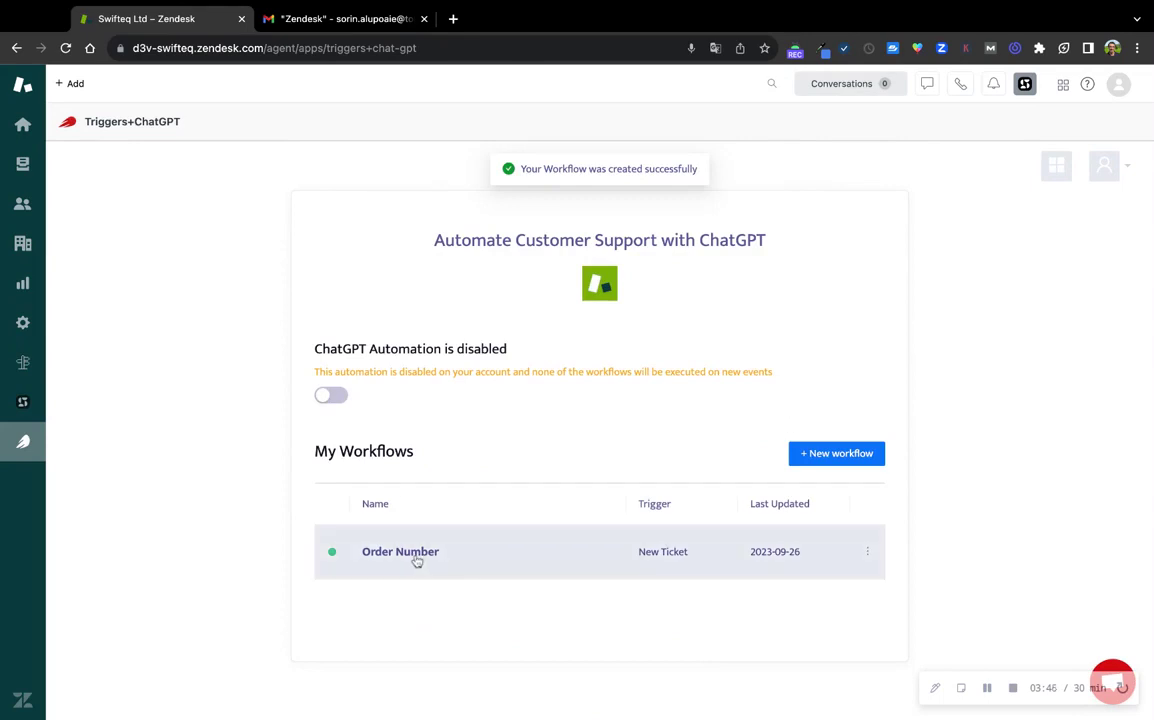
Open the Order Number workflow's trigger and try adding the condition Brand Is Swifteq Ltd.
{"action": "left_click", "coordinate": [479, 561]}
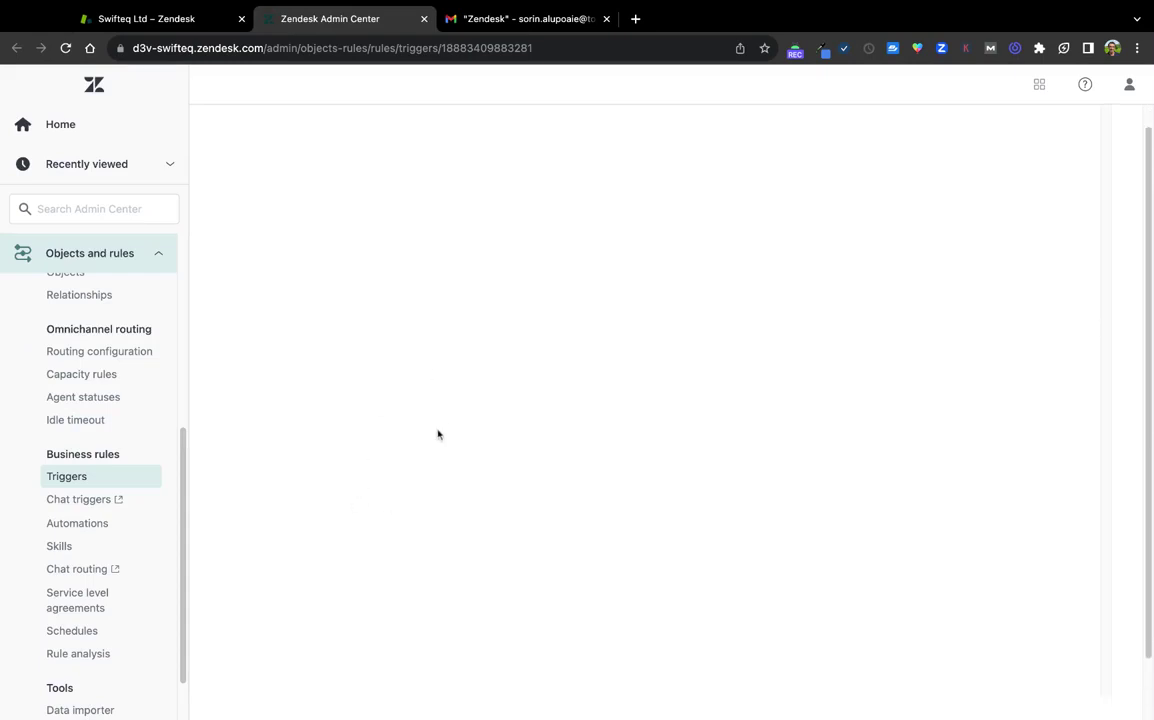
{"action": "scroll", "coordinate": [440, 436], "scroll_direction": "up", "scroll_amount": 5}
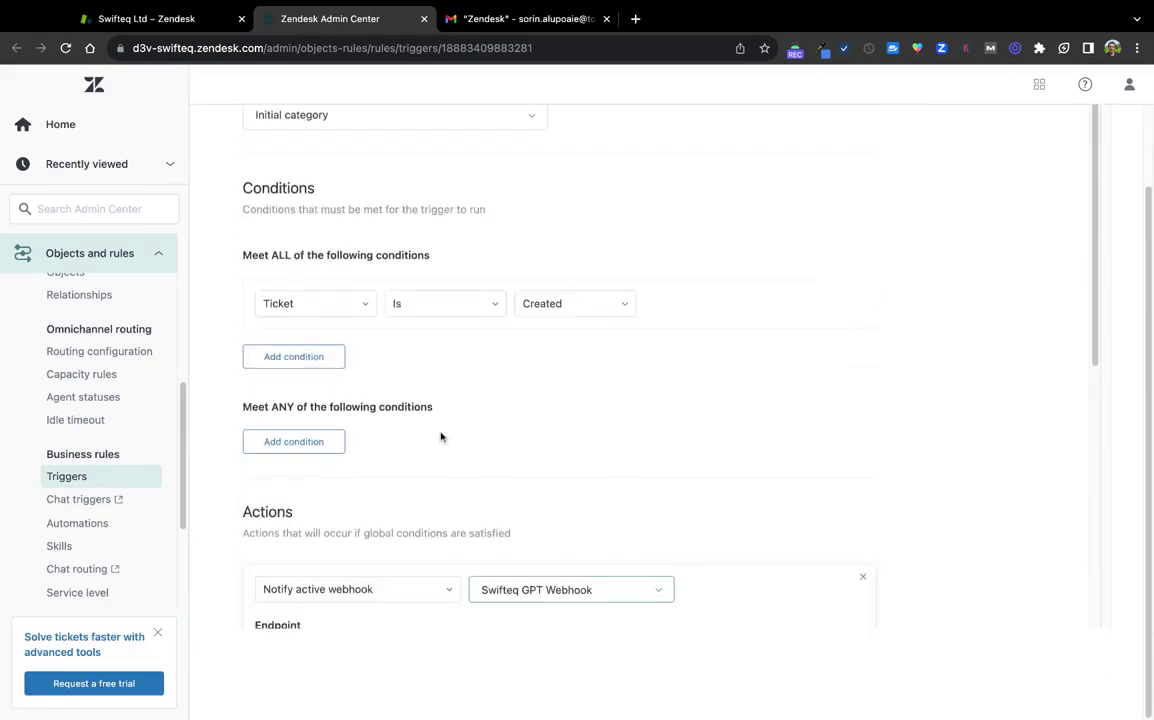
{"action": "scroll", "coordinate": [440, 436], "scroll_direction": "up", "scroll_amount": 2}
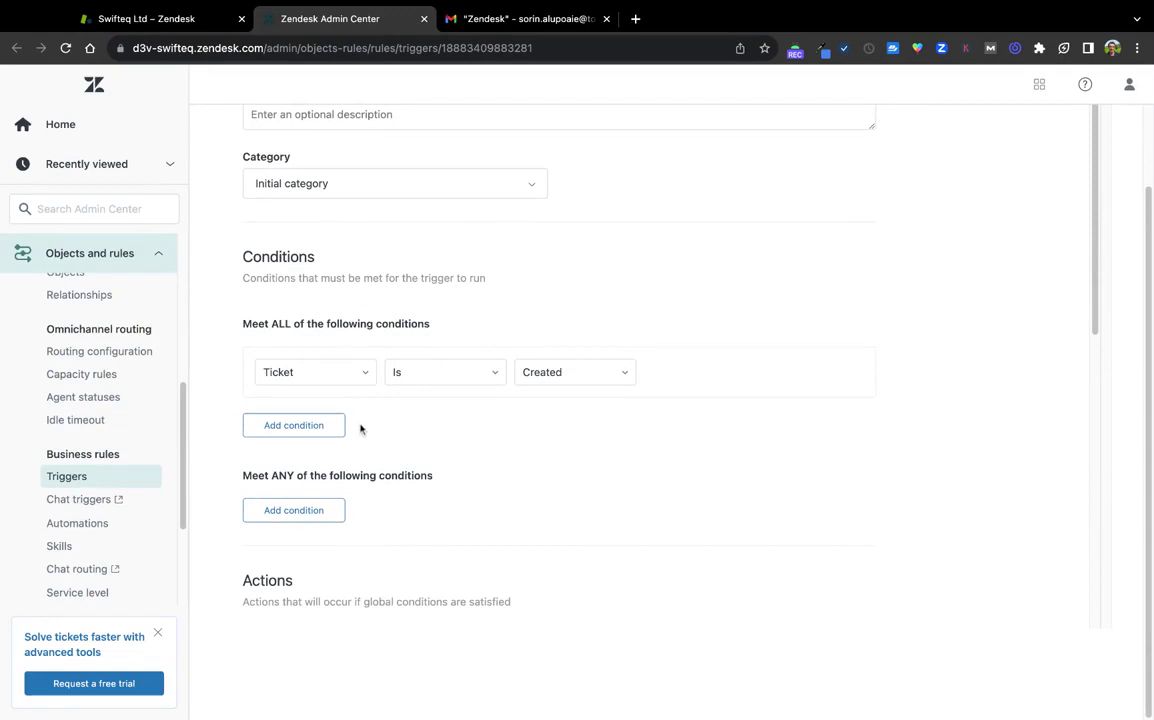
{"action": "left_click", "coordinate": [284, 428]}
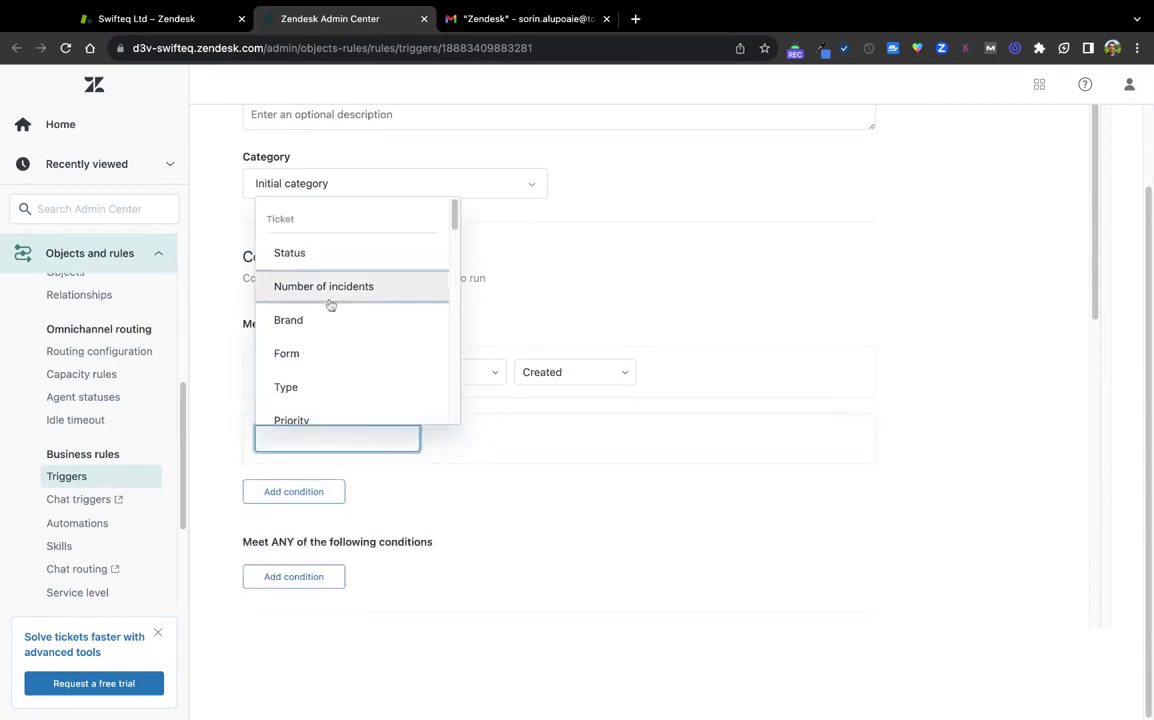
{"action": "left_click", "coordinate": [399, 318]}
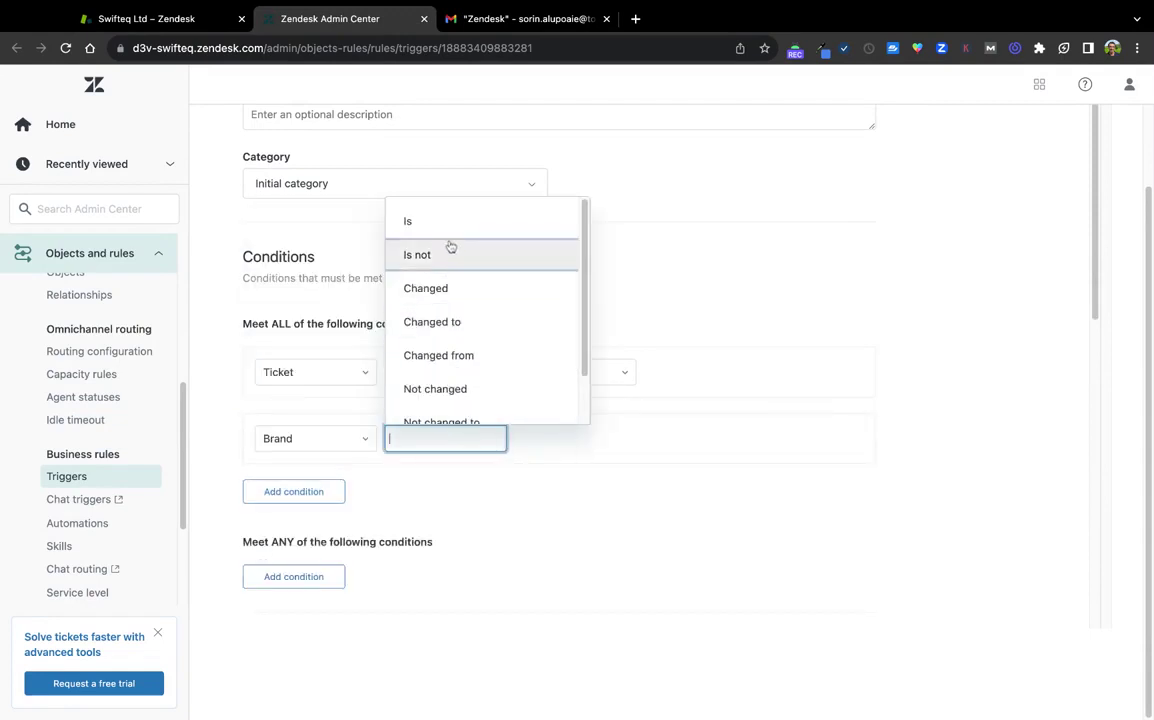
{"action": "left_click", "coordinate": [448, 222]}
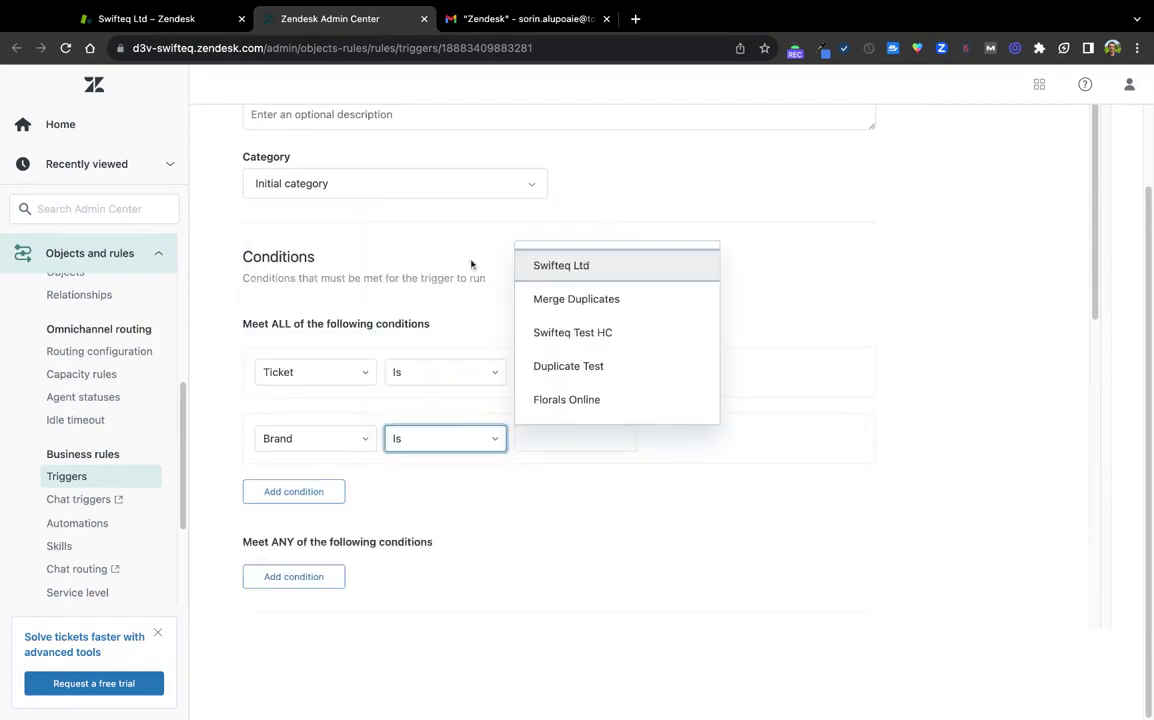
{"action": "left_click", "coordinate": [578, 270]}
{"action": "scroll", "coordinate": [513, 549], "scroll_direction": "down", "scroll_amount": 2}
{"action": "scroll", "coordinate": [513, 549], "scroll_direction": "up", "scroll_amount": 4}
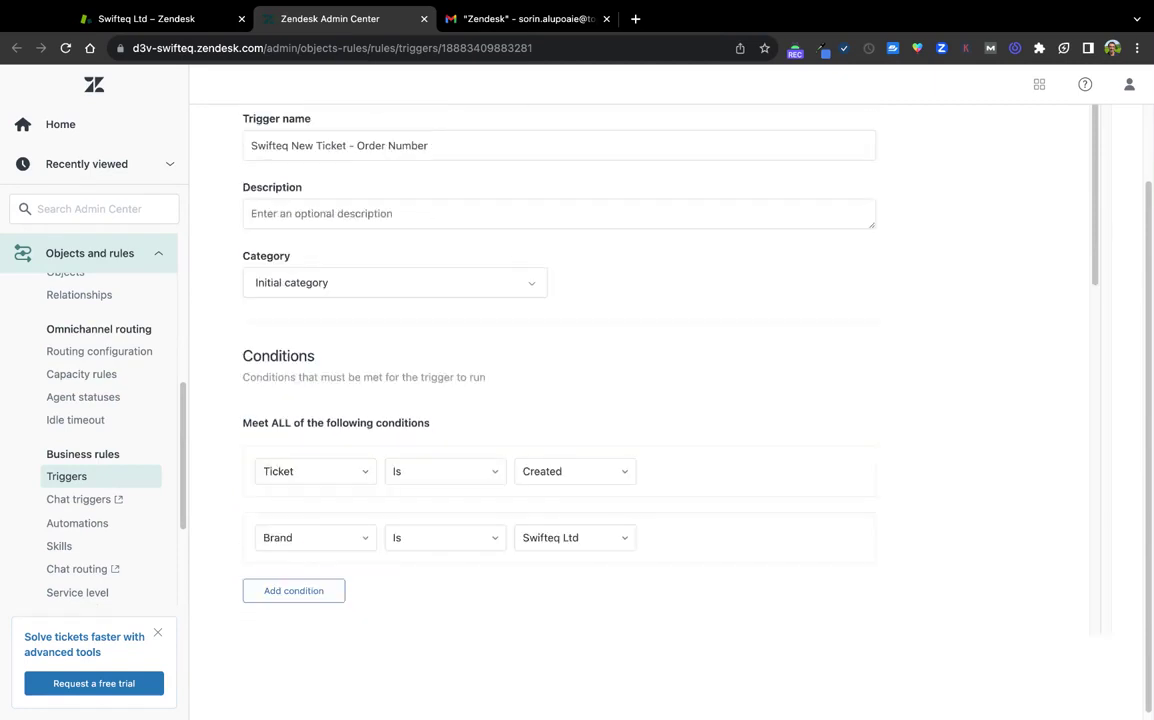
{"action": "scroll", "coordinate": [361, 428], "scroll_direction": "down", "scroll_amount": 5}
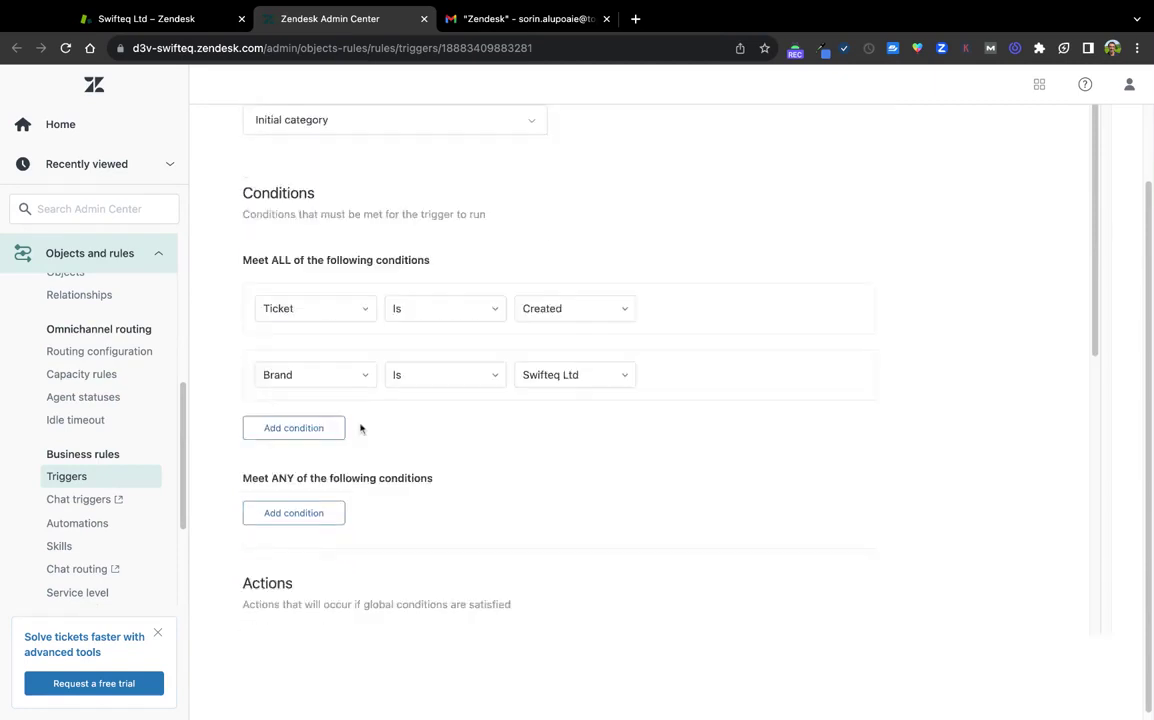
{"action": "middle_click", "coordinate": [383, 13]}
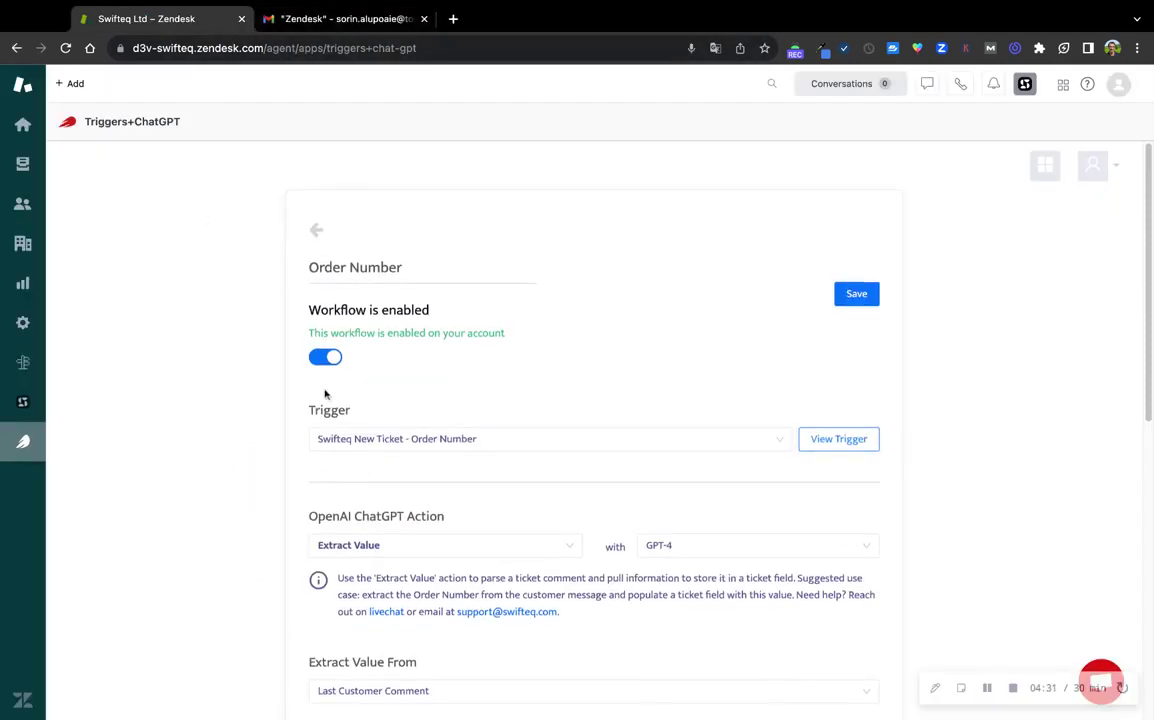
Return to the workflow list and enable ChatGPT Automation for the account.
{"action": "scroll", "coordinate": [324, 394], "scroll_direction": "down", "scroll_amount": 3}
{"action": "scroll", "coordinate": [312, 350], "scroll_direction": "up", "scroll_amount": 3}
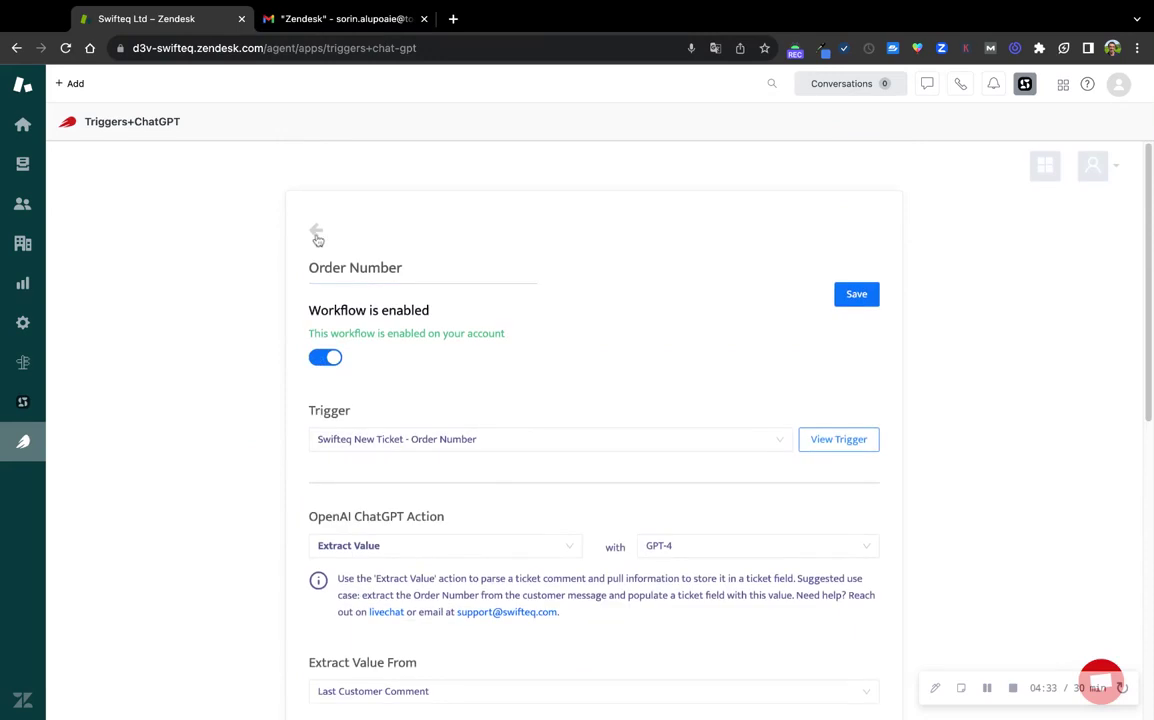
{"action": "left_click", "coordinate": [316, 236]}
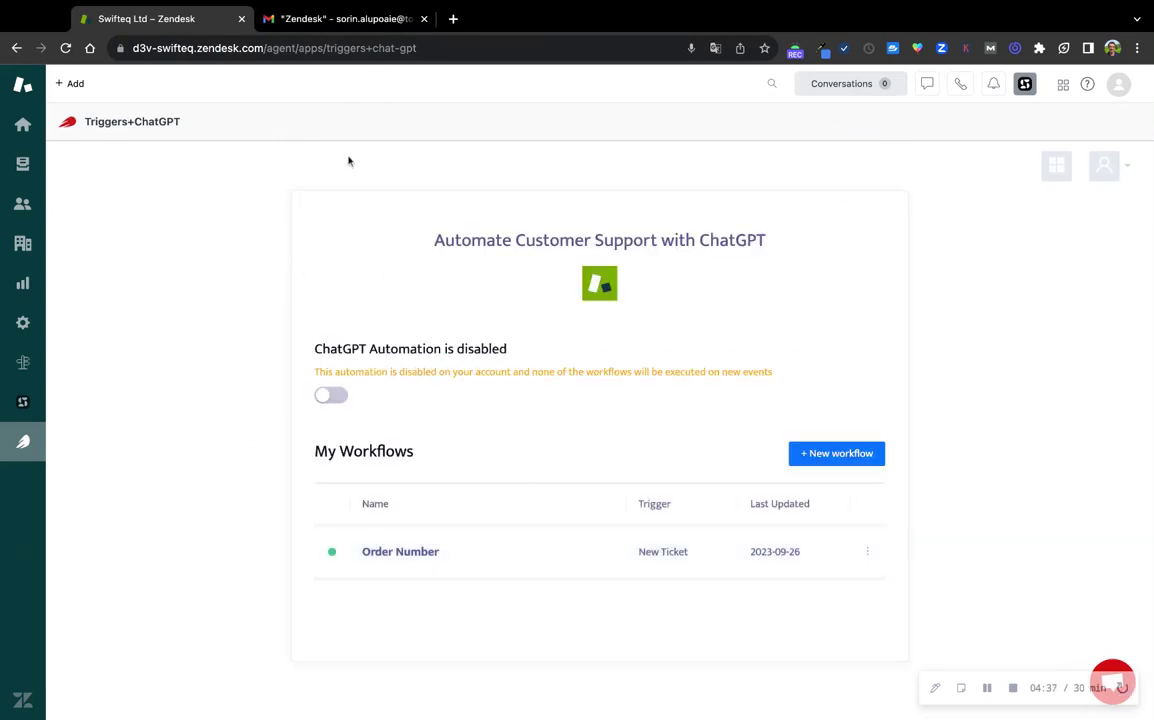
{"action": "left_click", "coordinate": [335, 396]}
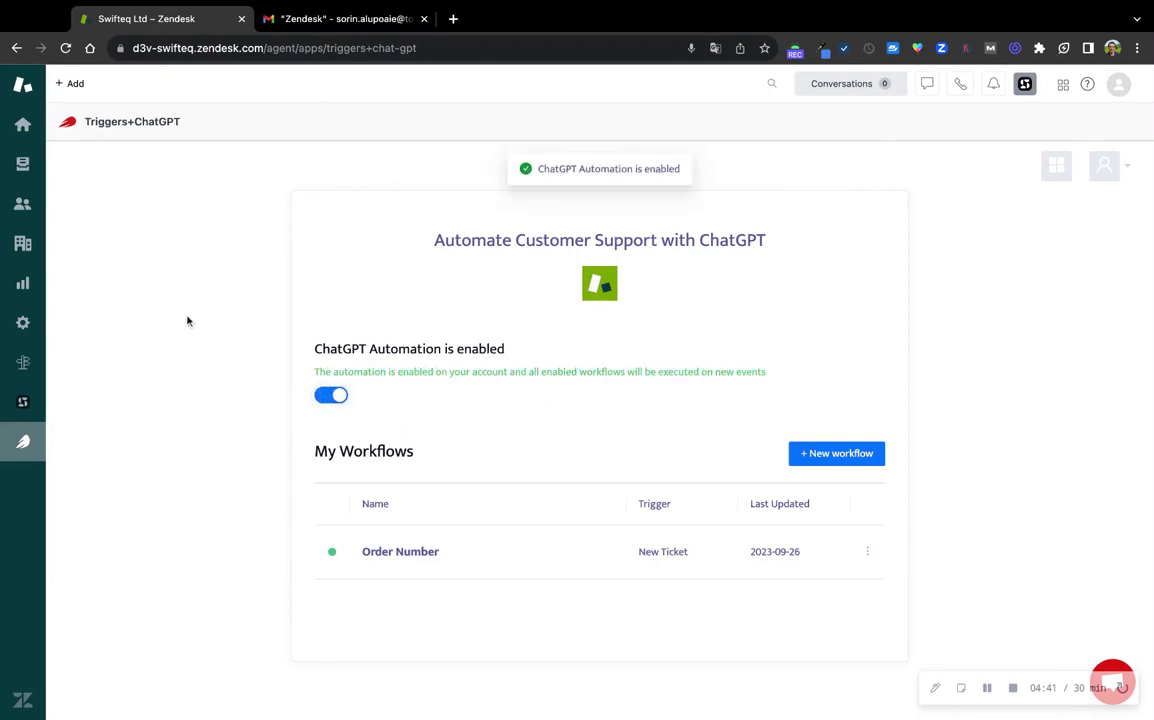
Switch to Gmail, send the prepared "wrong shoe size" email to the support address, and return to Zendesk.
{"action": "left_click", "coordinate": [300, 19]}
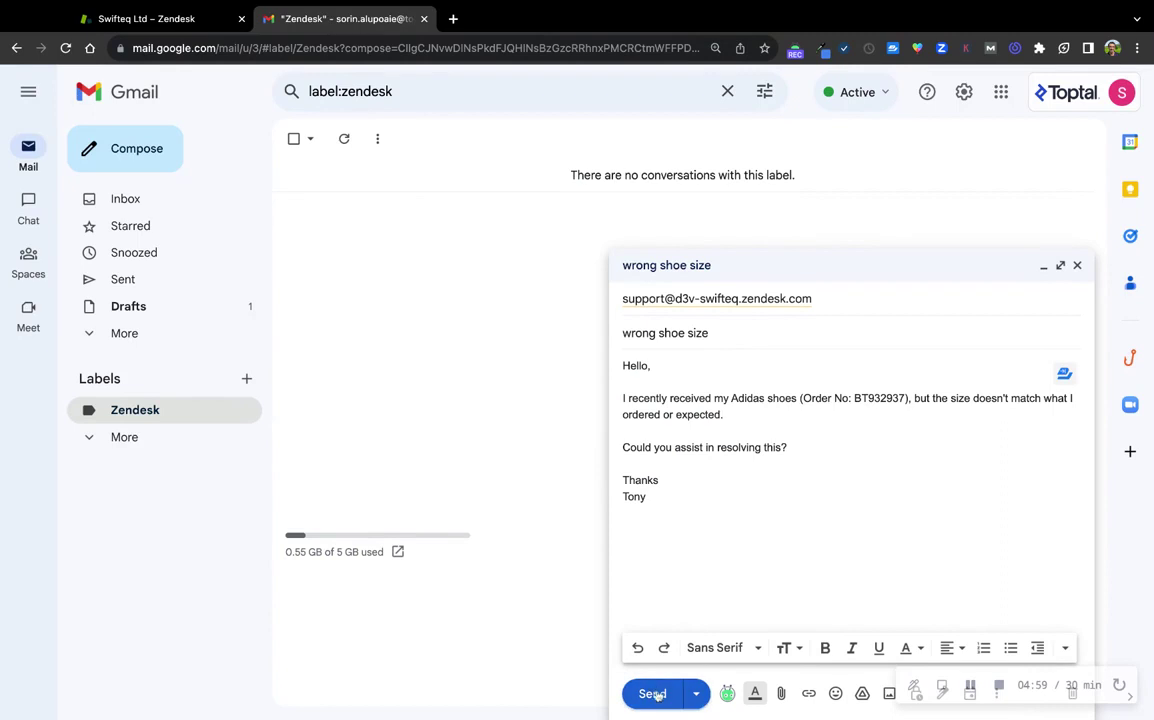
{"action": "key", "text": "super+Return"}
{"action": "left_click", "coordinate": [158, 24]}
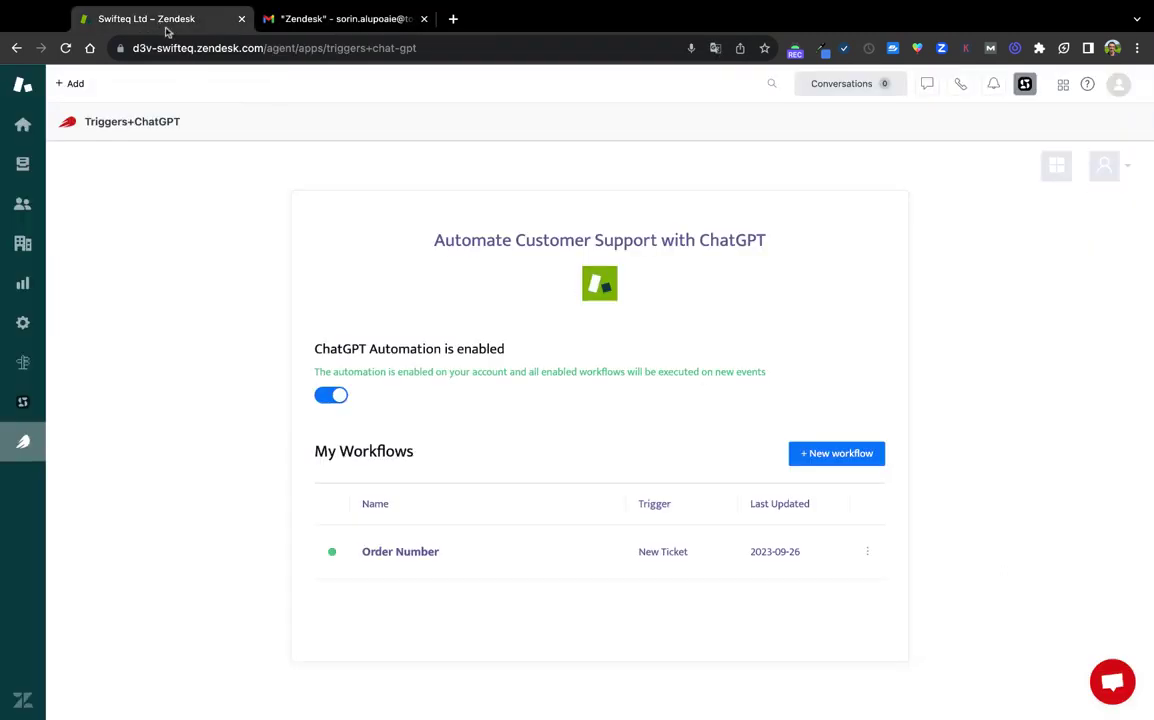
Show the Unassigned tickets view and refresh it until the emailed ticket is listed.
{"action": "left_click", "coordinate": [22, 166]}
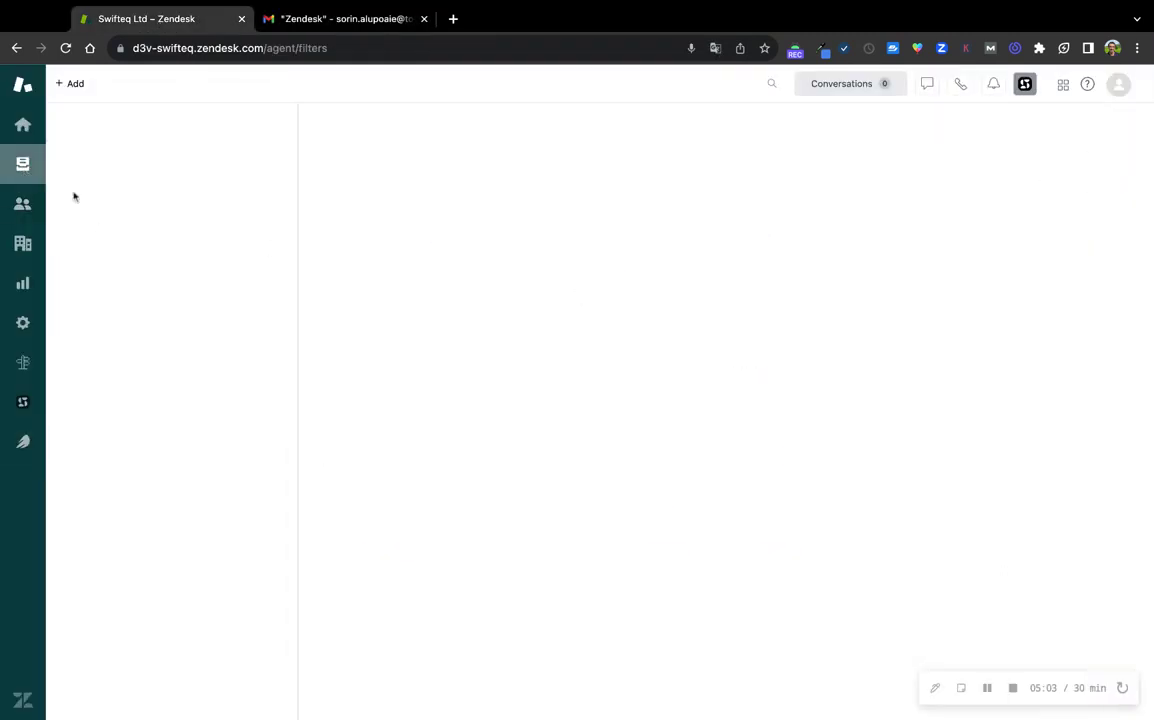
{"action": "left_click", "coordinate": [160, 214]}
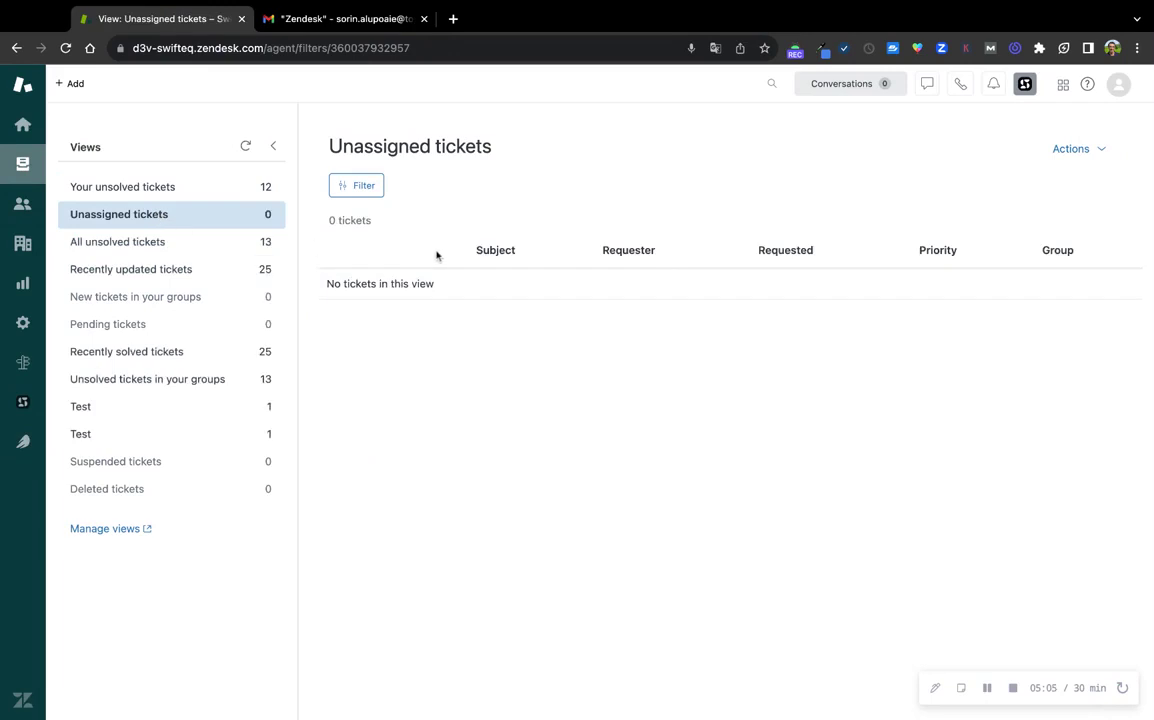
{"action": "left_click", "coordinate": [245, 147]}
{"action": "left_click", "coordinate": [246, 148]}
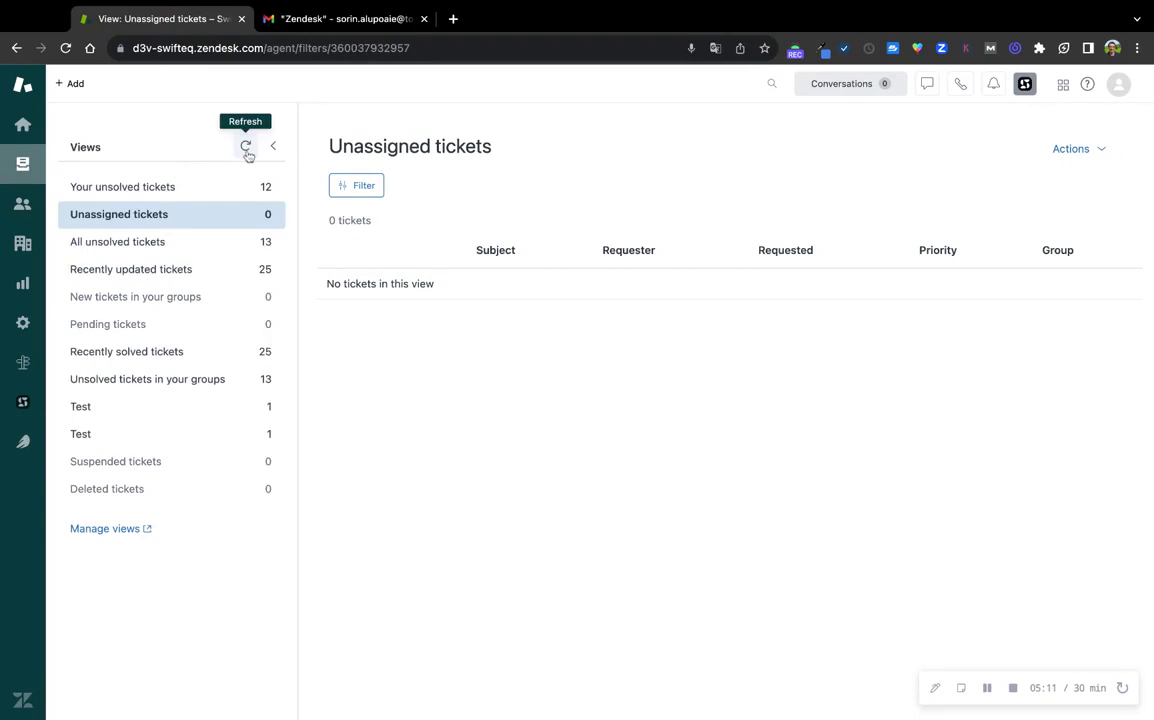
{"action": "left_click", "coordinate": [246, 148]}
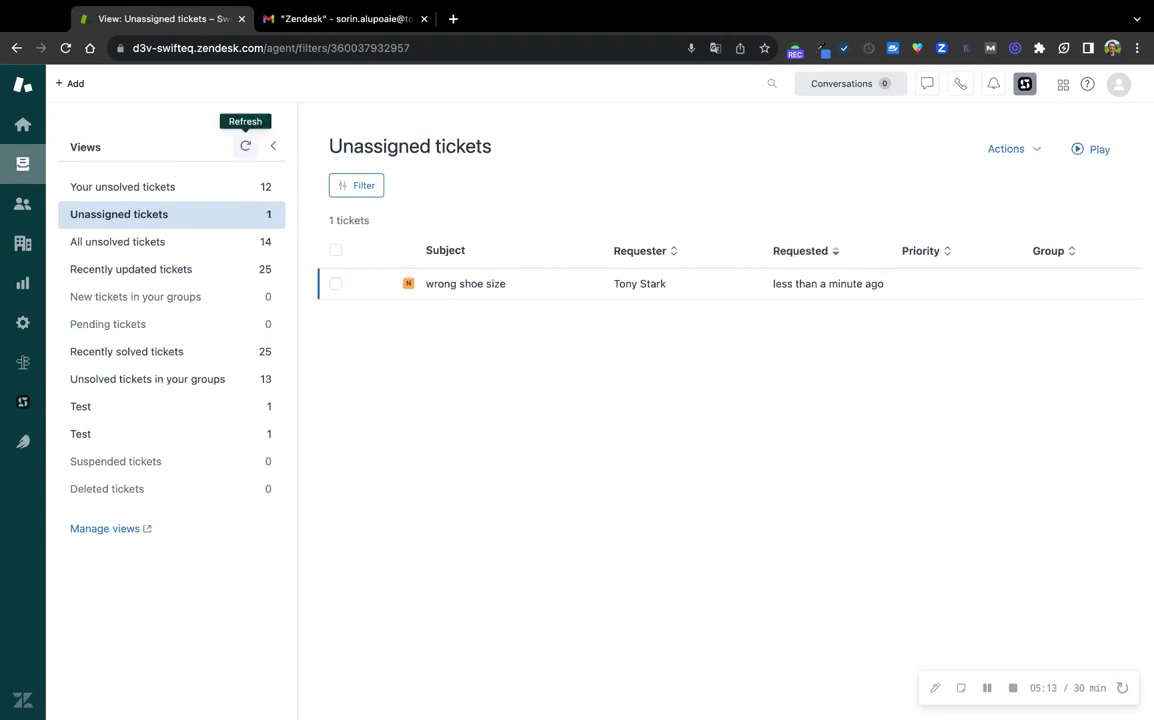
Open the "wrong shoe size" ticket and compare its Order Number field with the order number in the message.
{"action": "left_click", "coordinate": [488, 287]}
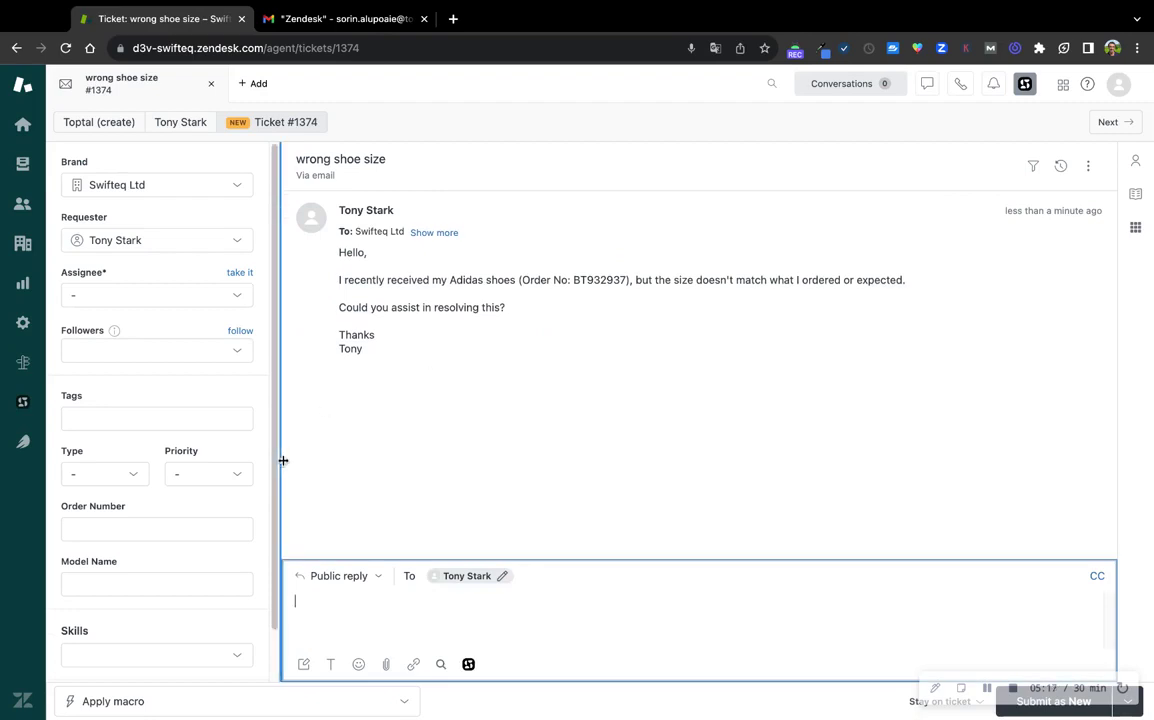
{"action": "scroll", "coordinate": [233, 510], "scroll_direction": "down", "scroll_amount": 2}
{"action": "scroll", "coordinate": [229, 531], "scroll_direction": "up", "scroll_amount": 2}
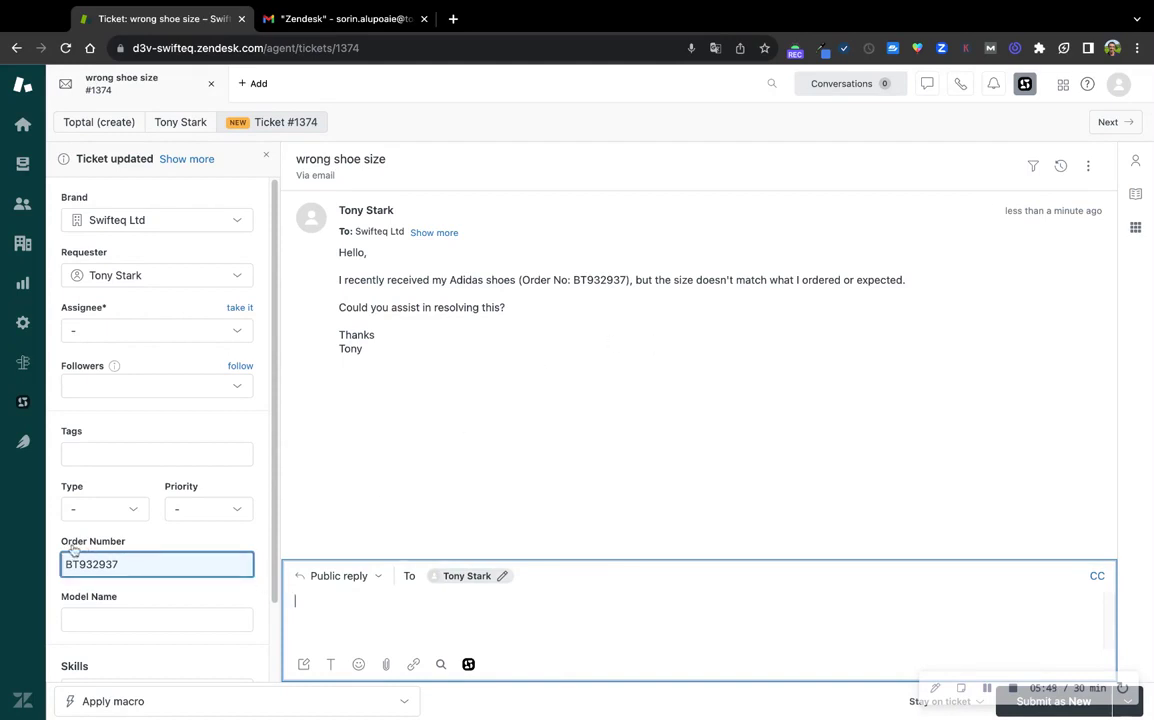
{"action": "double_click", "coordinate": [146, 566]}
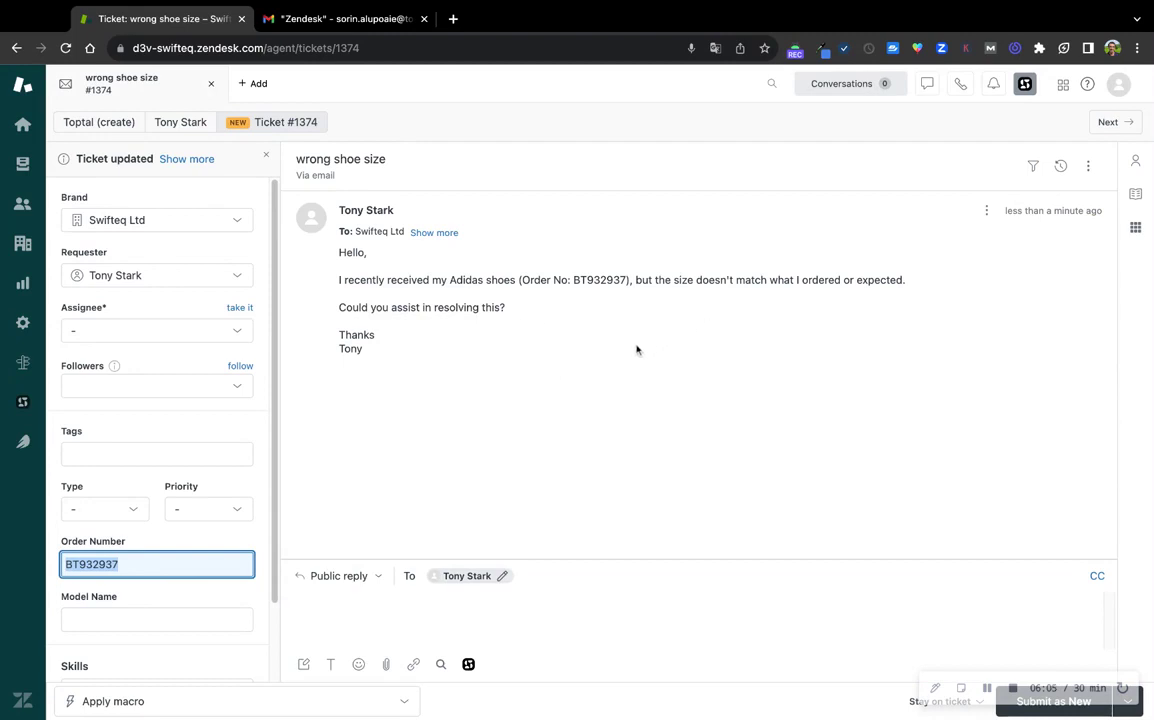
Start a new workflow in Triggers+ChatGPT and use the existing trigger "Swifteq New Ticket - Order Number".
{"action": "left_click", "coordinate": [22, 441]}
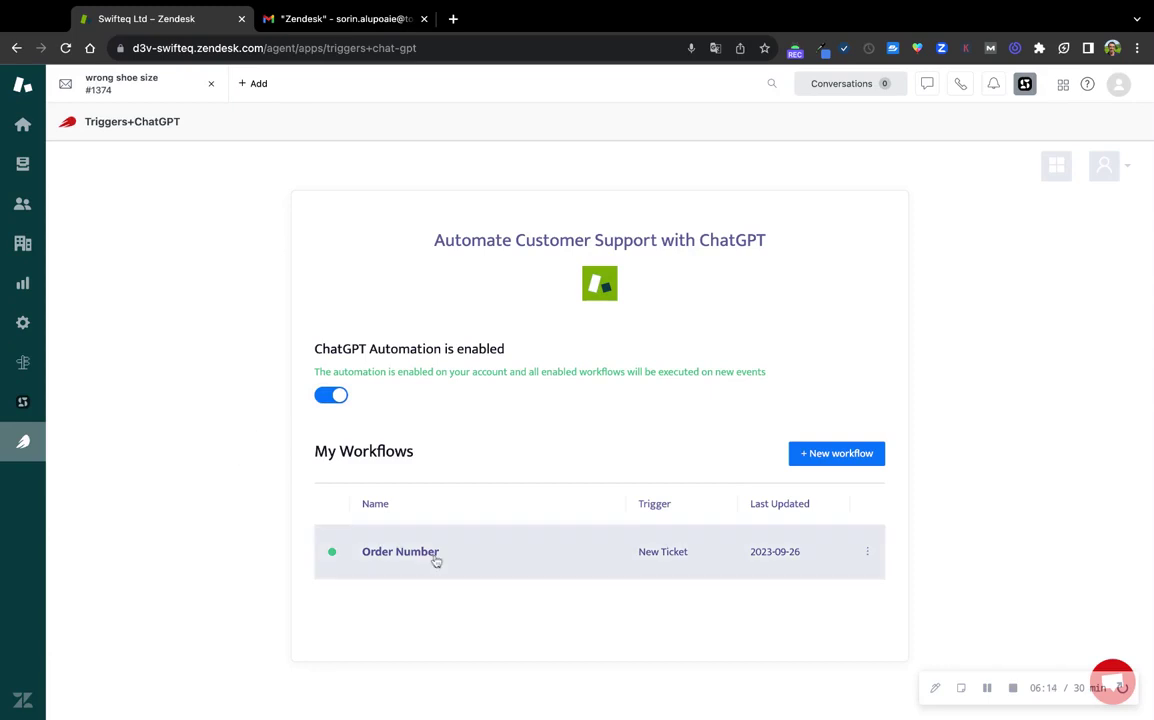
{"action": "left_click", "coordinate": [822, 453]}
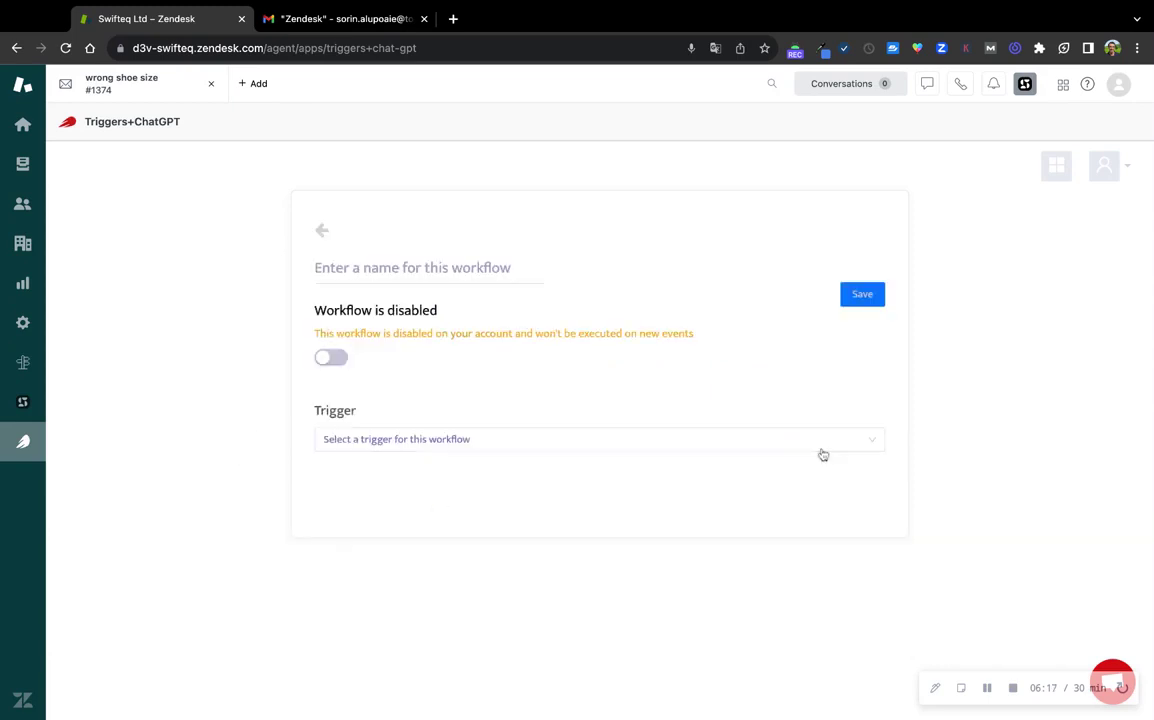
{"action": "left_click", "coordinate": [369, 278]}
{"action": "left_click", "coordinate": [396, 440]}
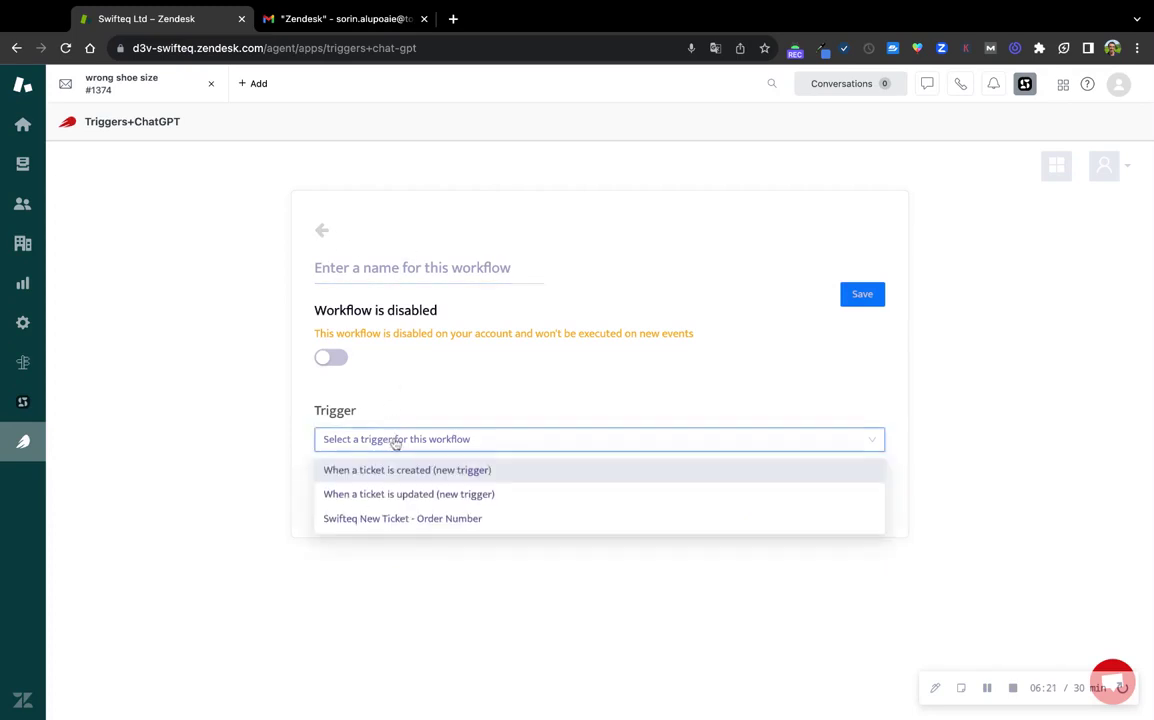
{"action": "left_click", "coordinate": [405, 519]}
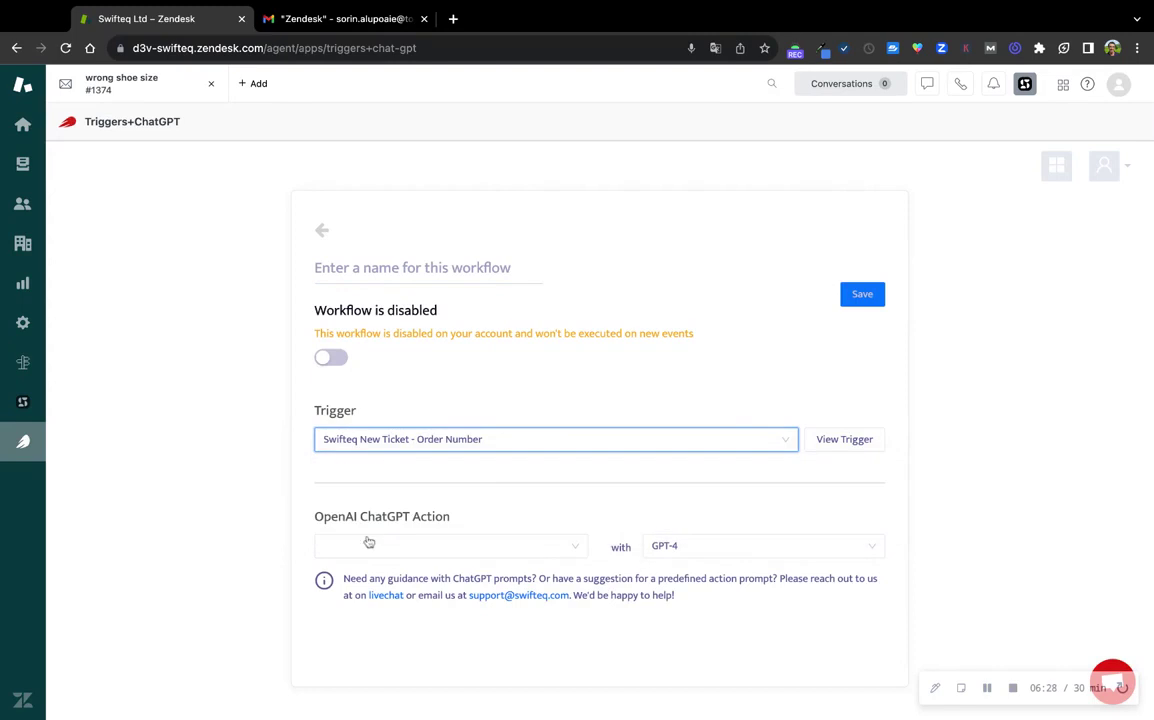
Set the new workflow's OpenAI ChatGPT action to Categorize and review its settings.
{"action": "left_click", "coordinate": [469, 554]}
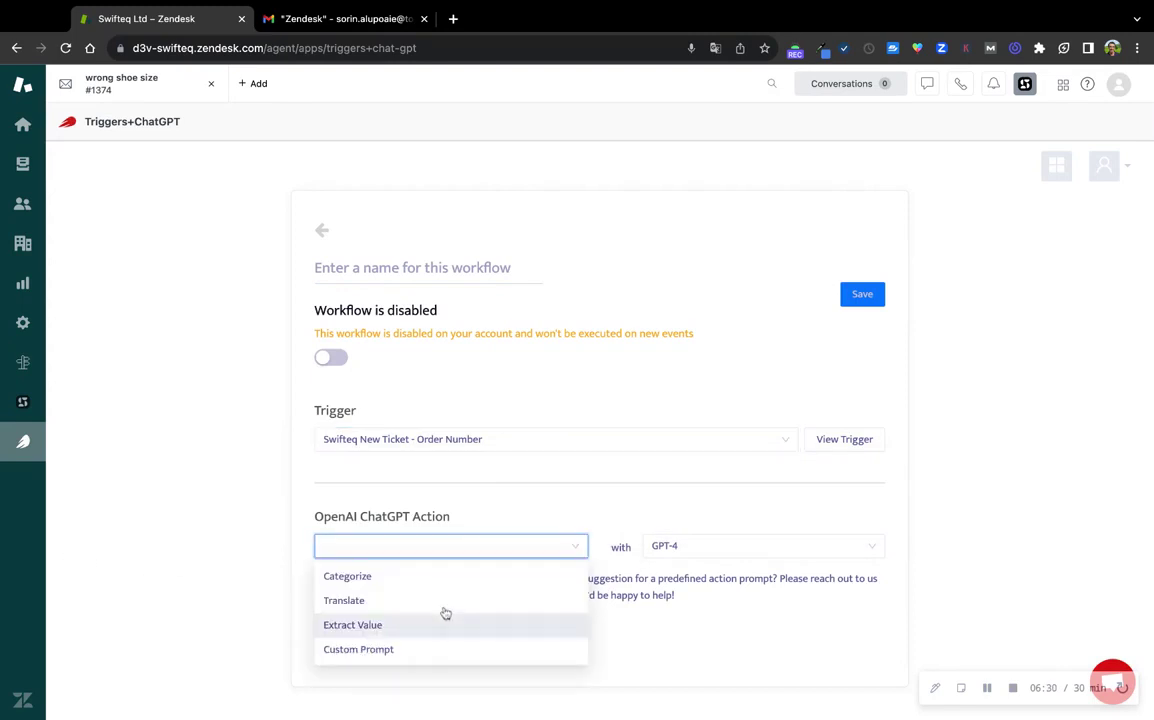
{"action": "left_click", "coordinate": [443, 578]}
{"action": "scroll", "coordinate": [550, 620], "scroll_direction": "down", "scroll_amount": 3}
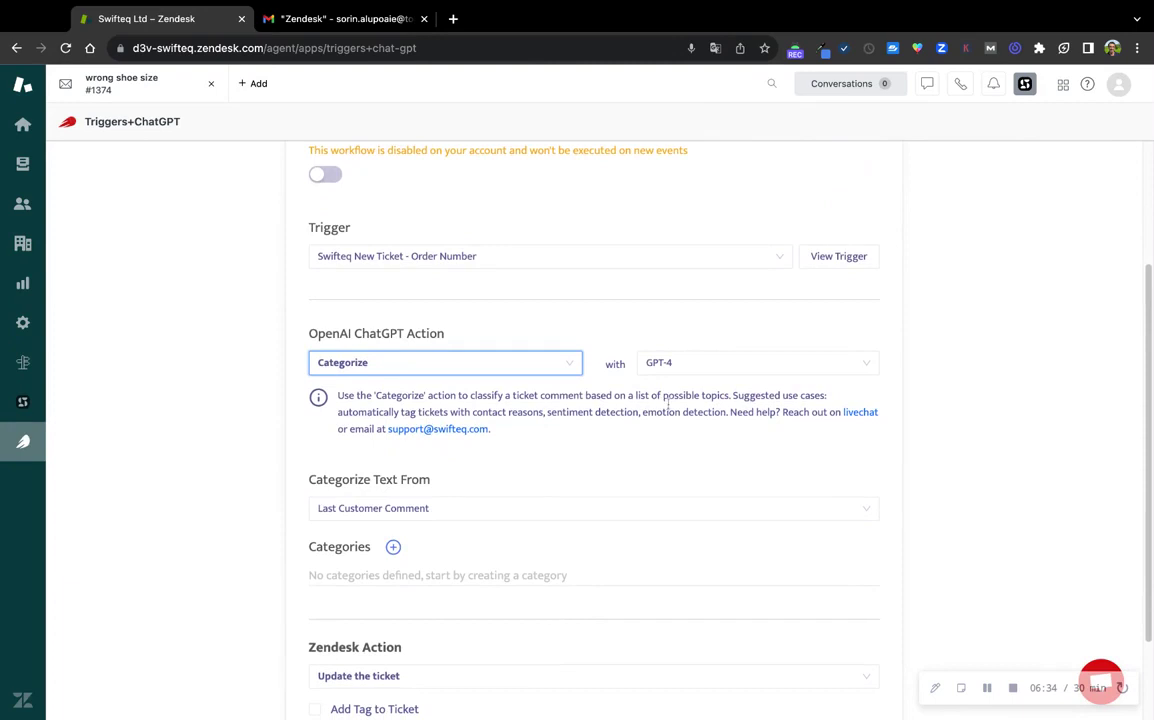
{"action": "scroll", "coordinate": [661, 403], "scroll_direction": "down", "scroll_amount": 2}
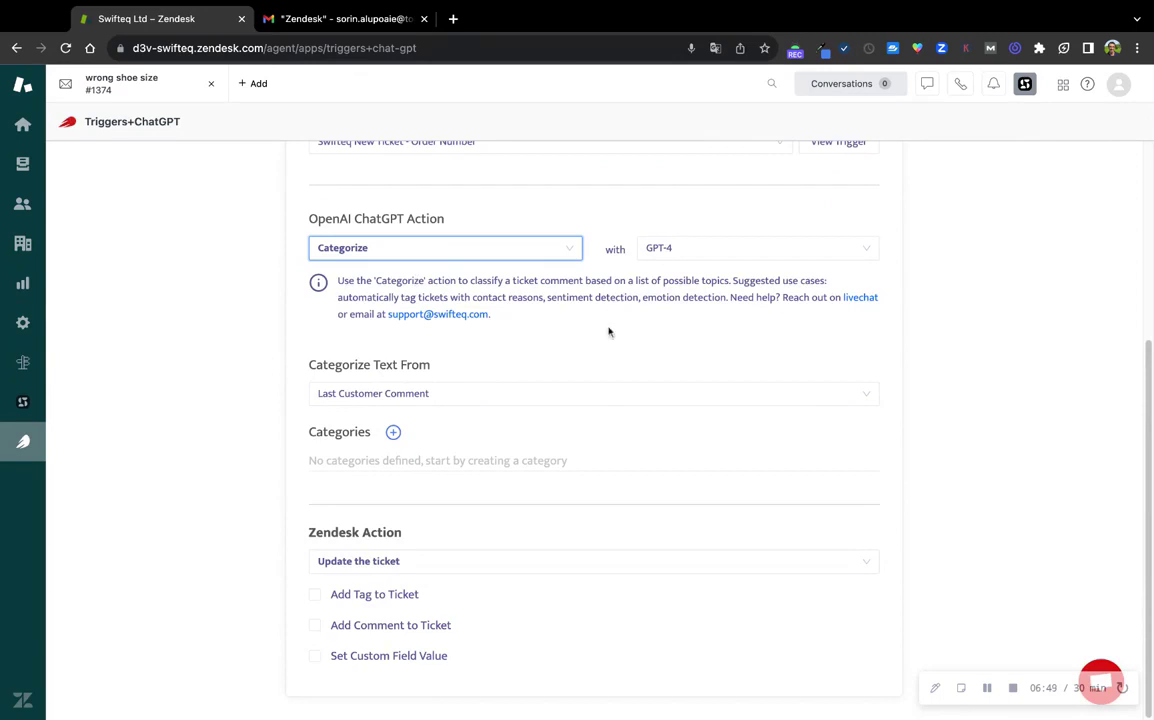
Add a category to the workflow and name it "WhereIsMyOrder".
{"action": "left_click", "coordinate": [393, 432]}
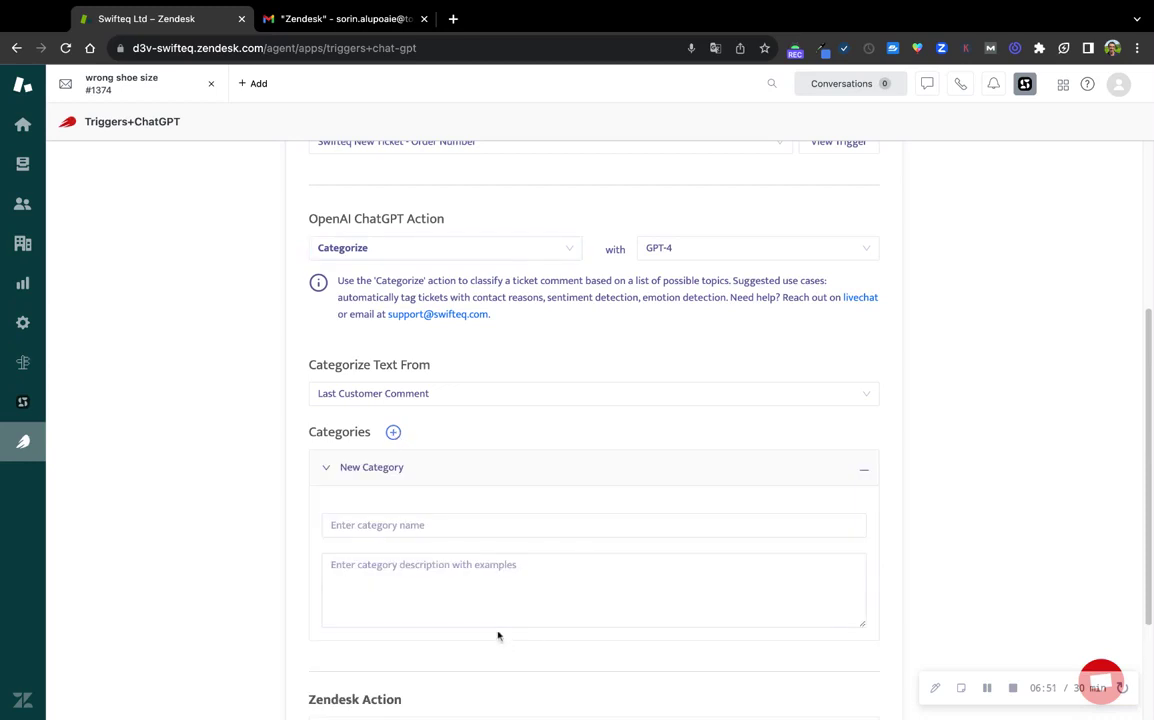
{"action": "left_click", "coordinate": [393, 527]}
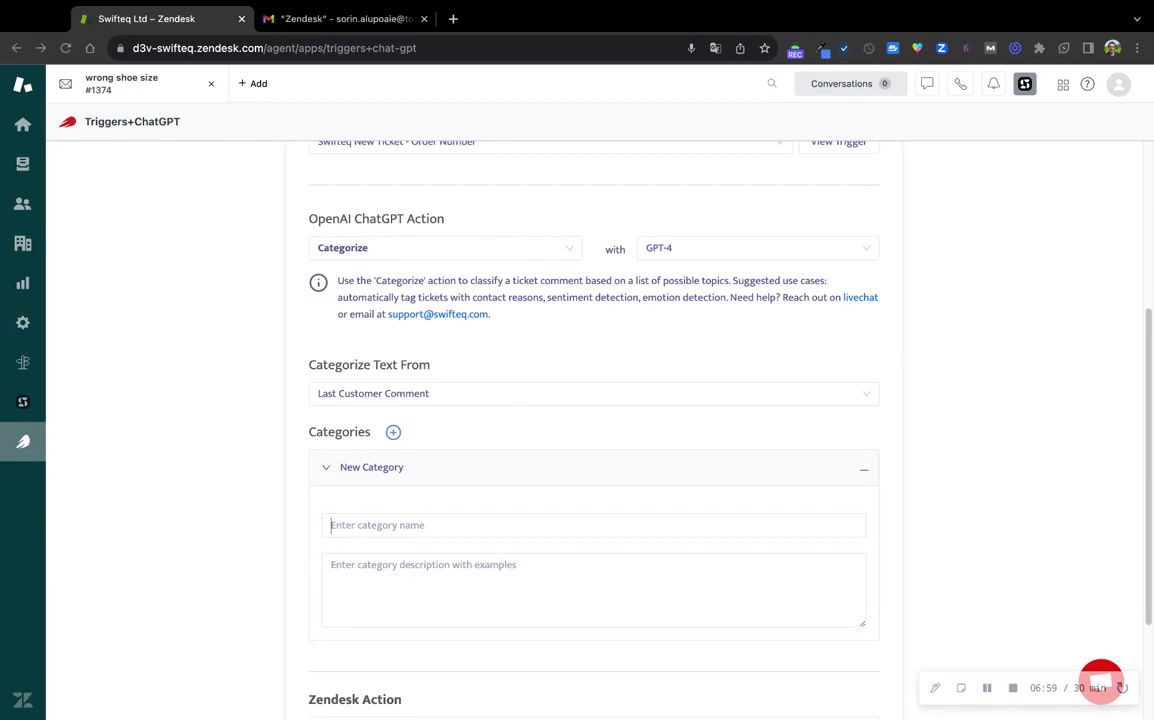
{"action": "type", "text": "WhereIsMyOrder"}
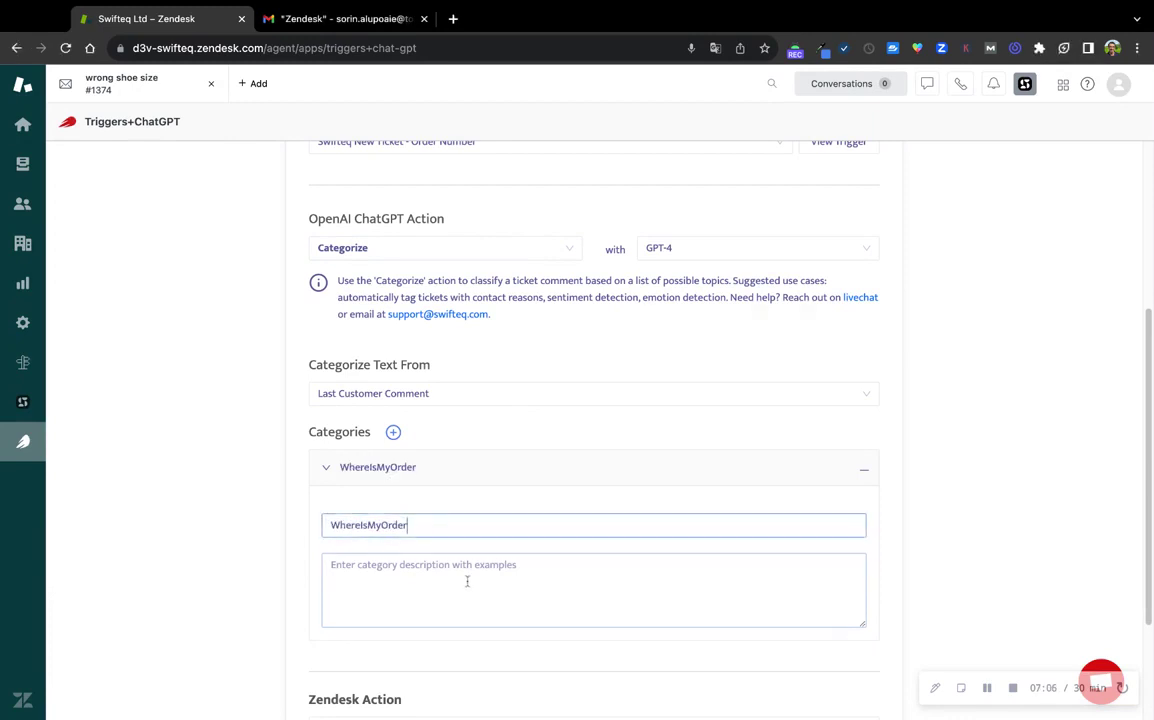
Describe WhereIsMyOrder as a customer awaiting delivery, with the example "Unfortunately, I still don't have any information about the delivery. When can I expect my order?".
{"action": "left_click", "coordinate": [466, 579]}
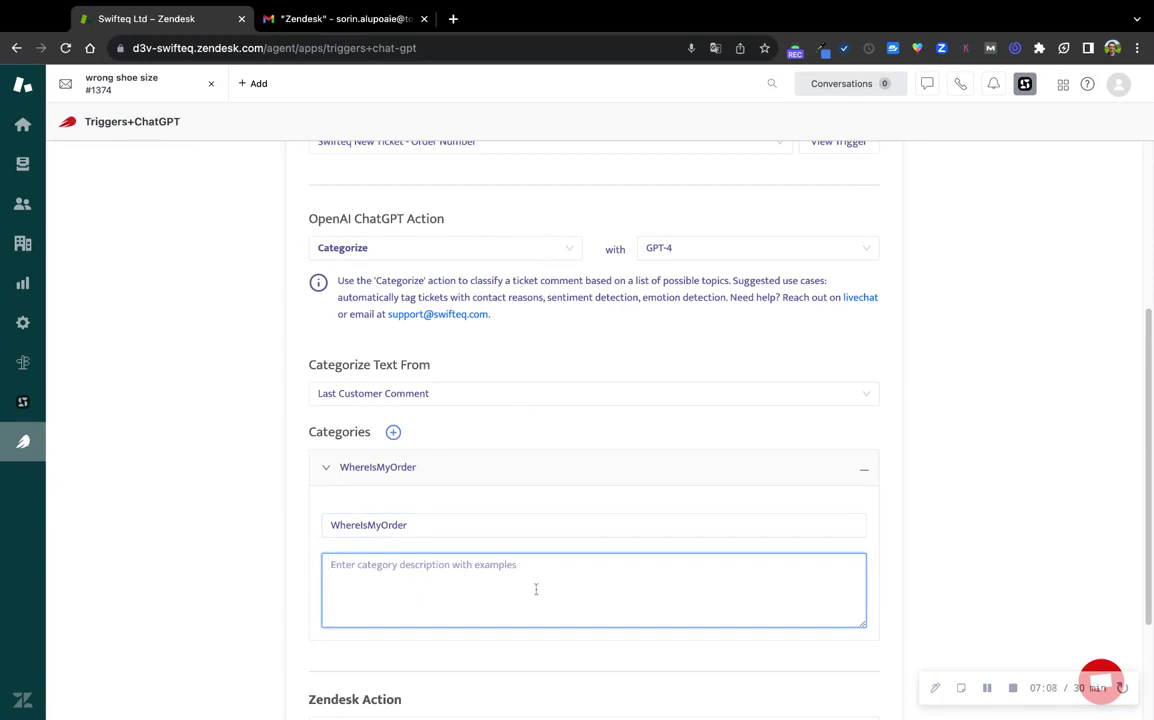
{"action": "type", "text": "The customer still don't receive his order and is waiting for delivery. For example: \"Unfortunately, I still don't have any information about the delivery. When can I expect my order?\""}
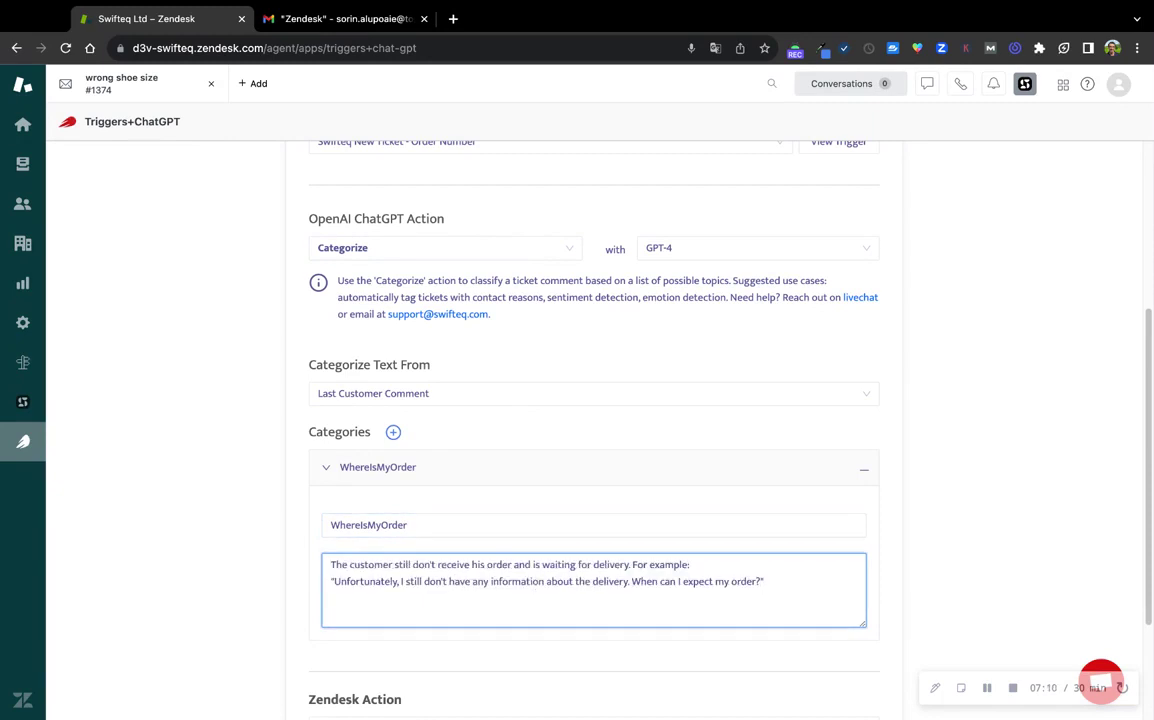
{"action": "scroll", "coordinate": [594, 420], "scroll_direction": "down", "scroll_amount": 1}
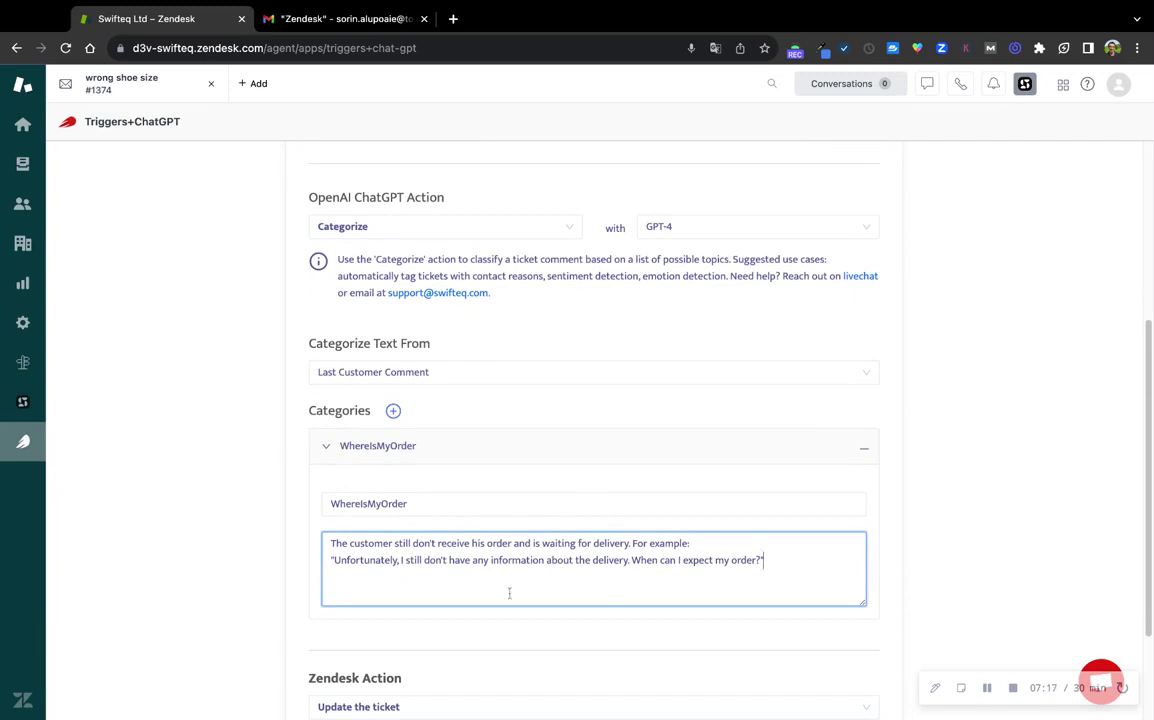
{"action": "scroll", "coordinate": [435, 550], "scroll_direction": "down", "scroll_amount": 1}
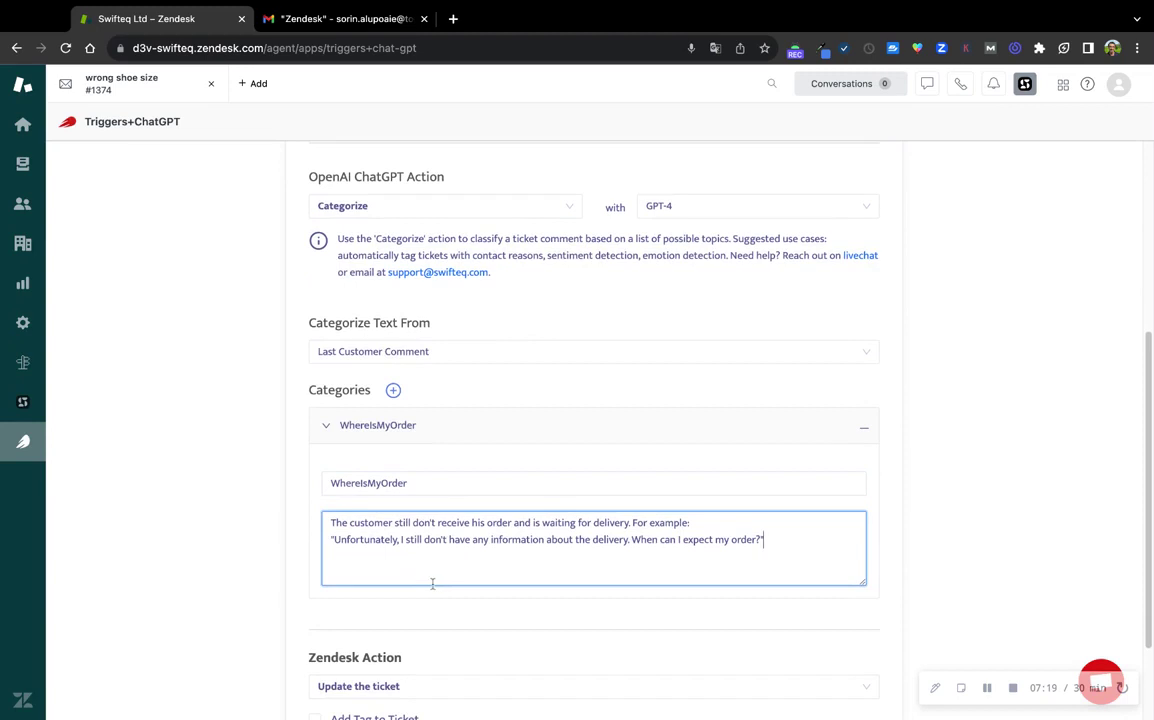
Add a category named "TrackingIssues" and describe it as including all questions regarding the tracking information, with example requests.
{"action": "scroll", "coordinate": [432, 583], "scroll_direction": "down", "scroll_amount": 2}
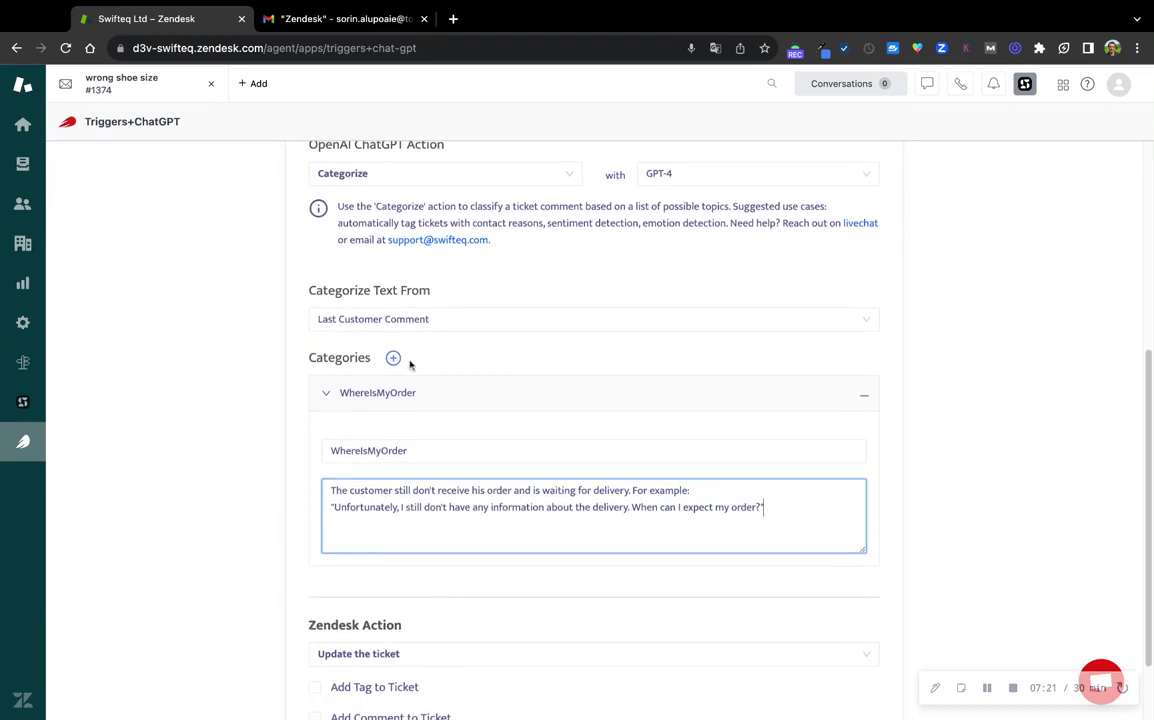
{"action": "left_click", "coordinate": [393, 357]}
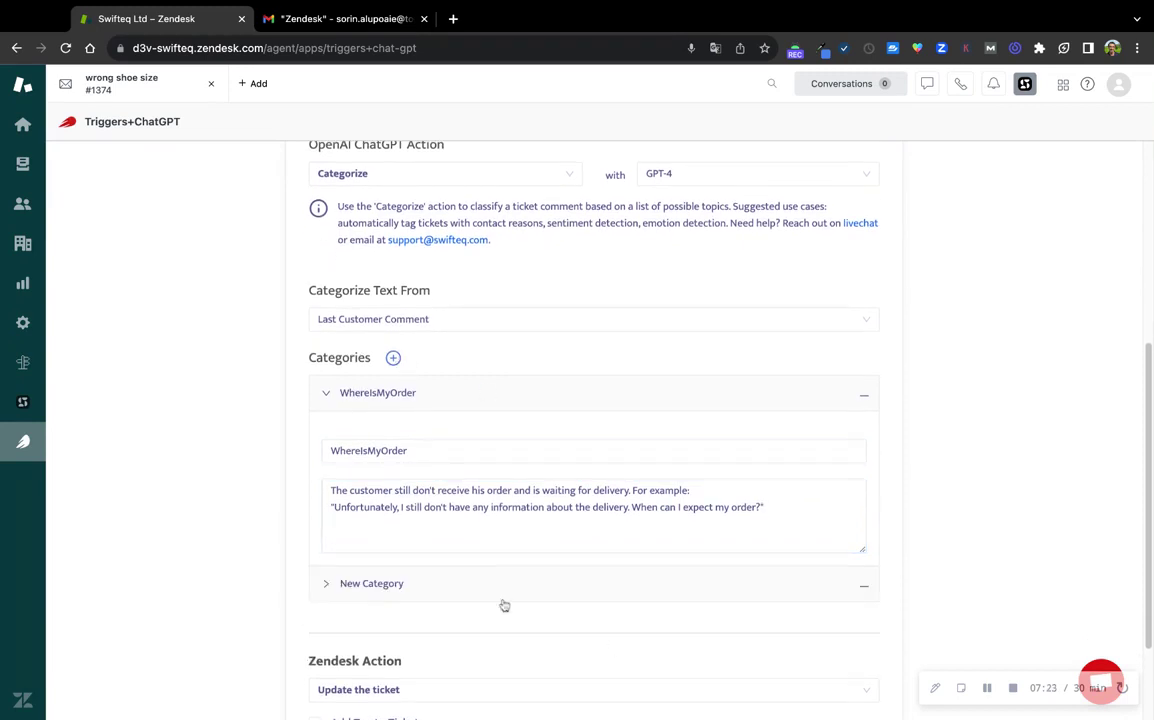
{"action": "left_click", "coordinate": [369, 584]}
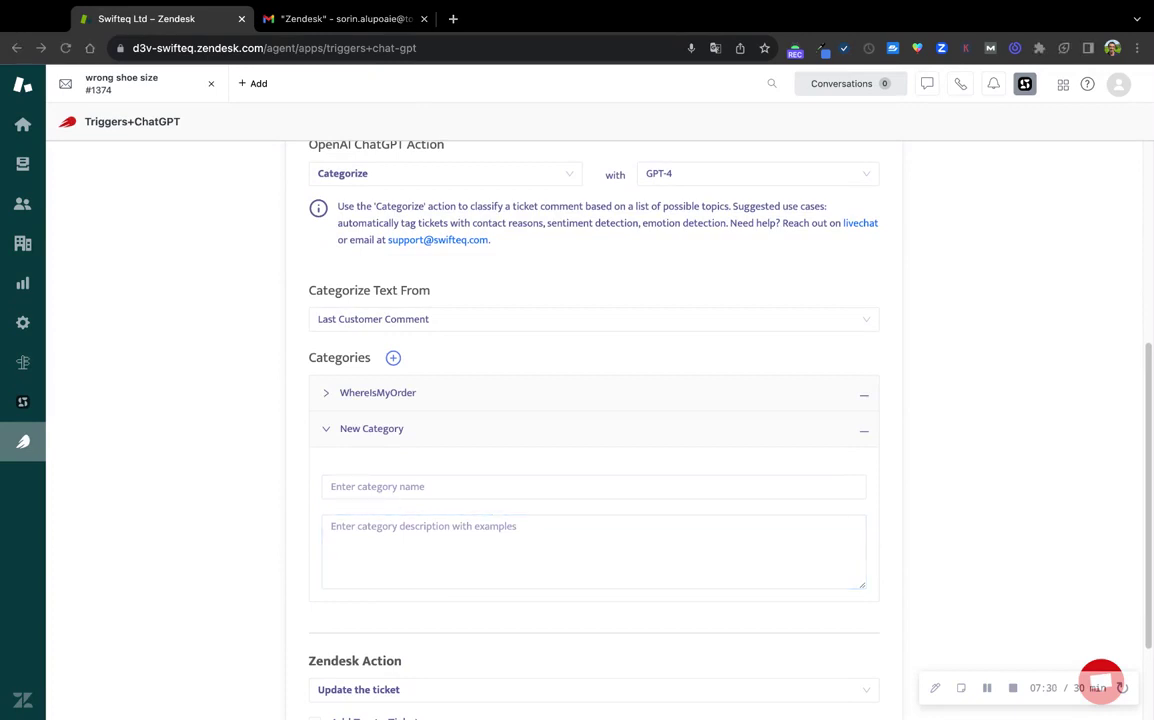
{"action": "left_click", "coordinate": [593, 486]}
{"action": "type", "text": "TrackingIssues"}
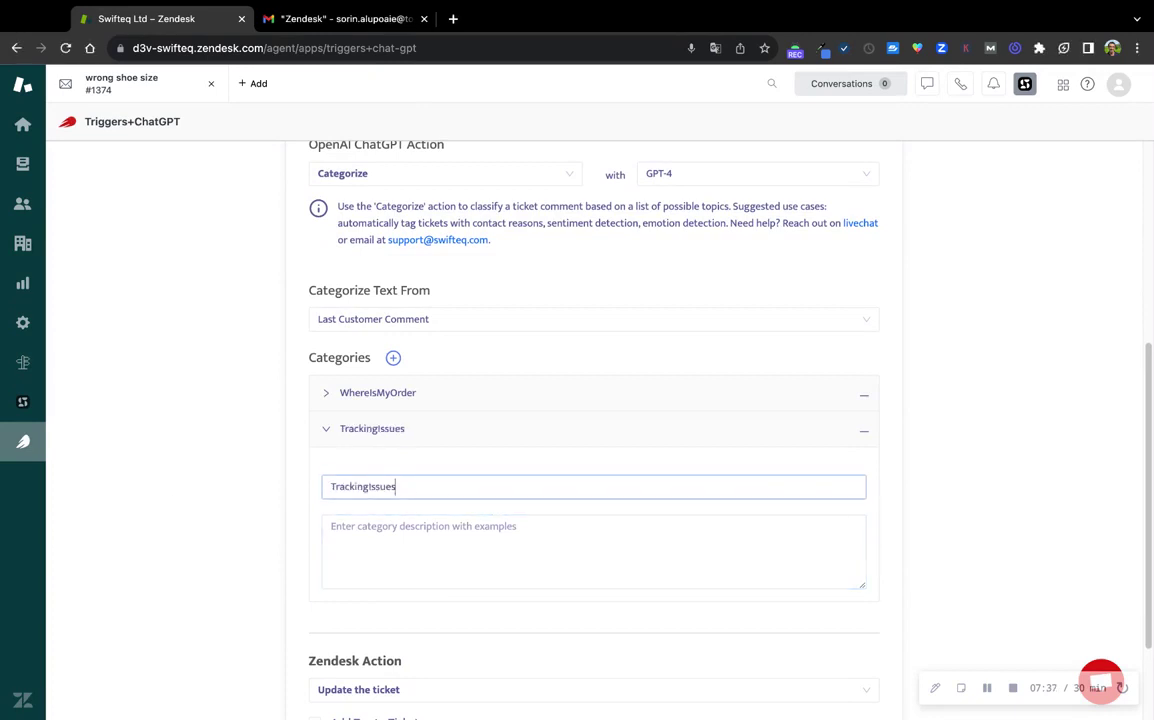
{"action": "left_click", "coordinate": [376, 550]}
{"action": "type", "text": "This category includes all questions regarding the tracking informationcategory, for example requests like: The tracking code HER234292II of my order is not working. Could you please provide a valid tracking number?"}
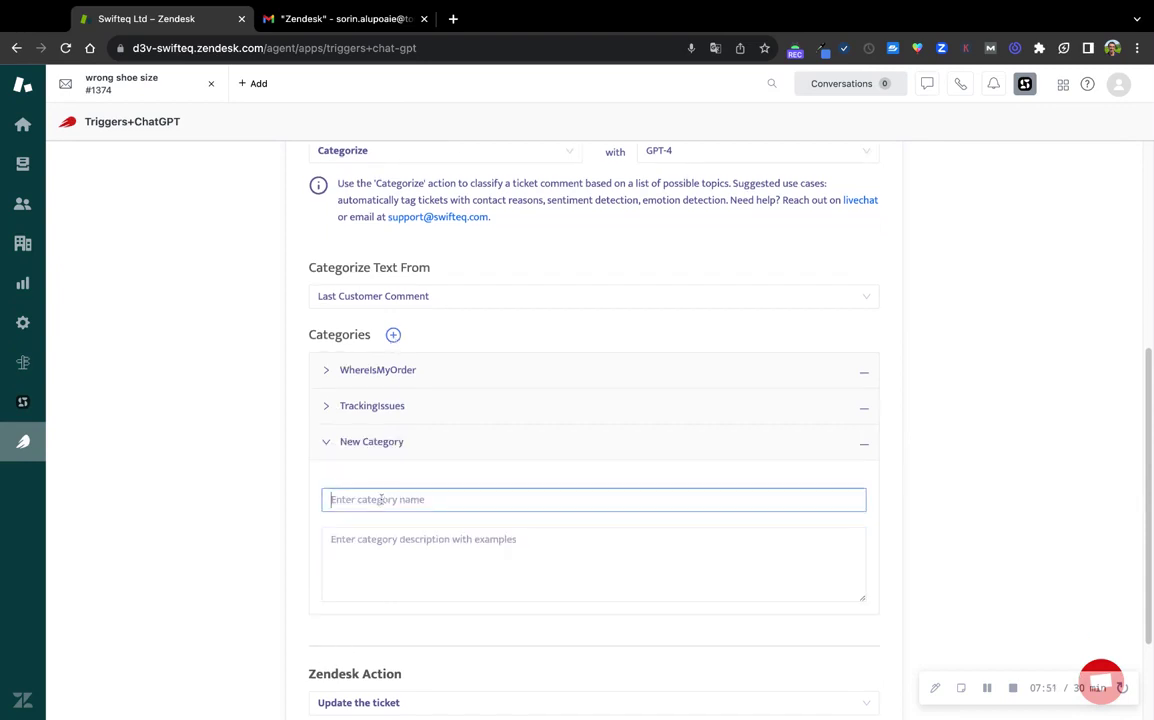
Name the new third category "Frustrated" and give it the description "Customer is very frustrated".
{"action": "type", "text": "Frustrated"}
{"action": "left_click", "coordinate": [390, 561]}
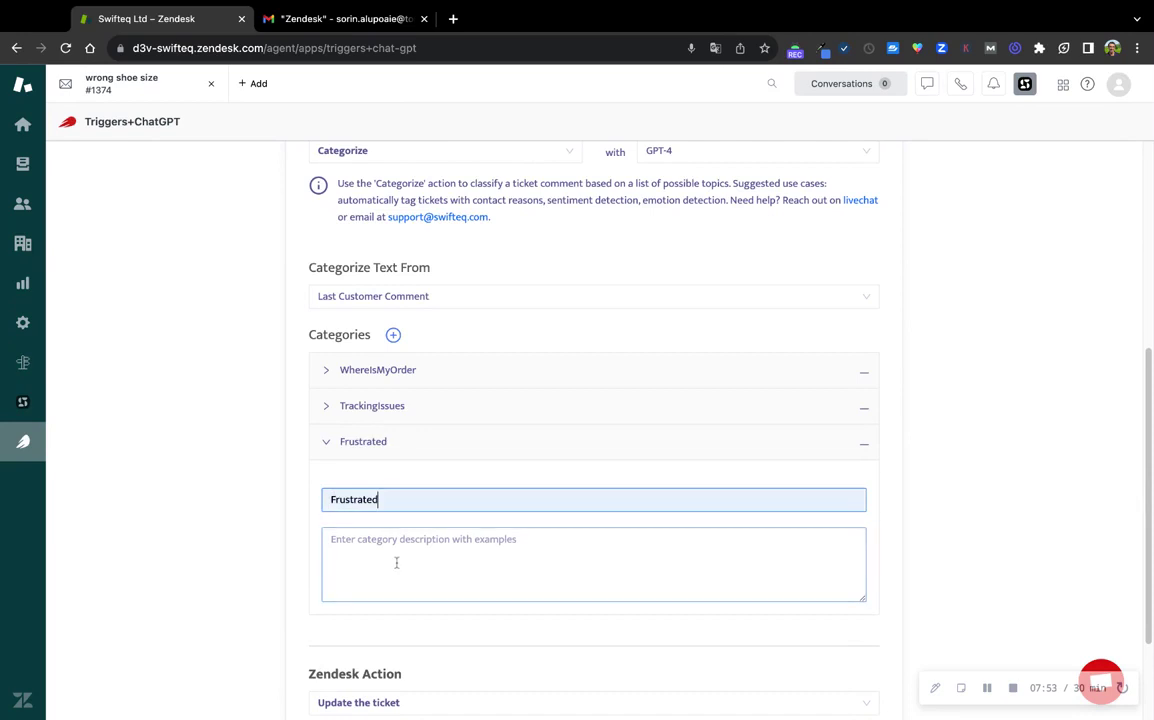
{"action": "type", "text": "Customer is very"}
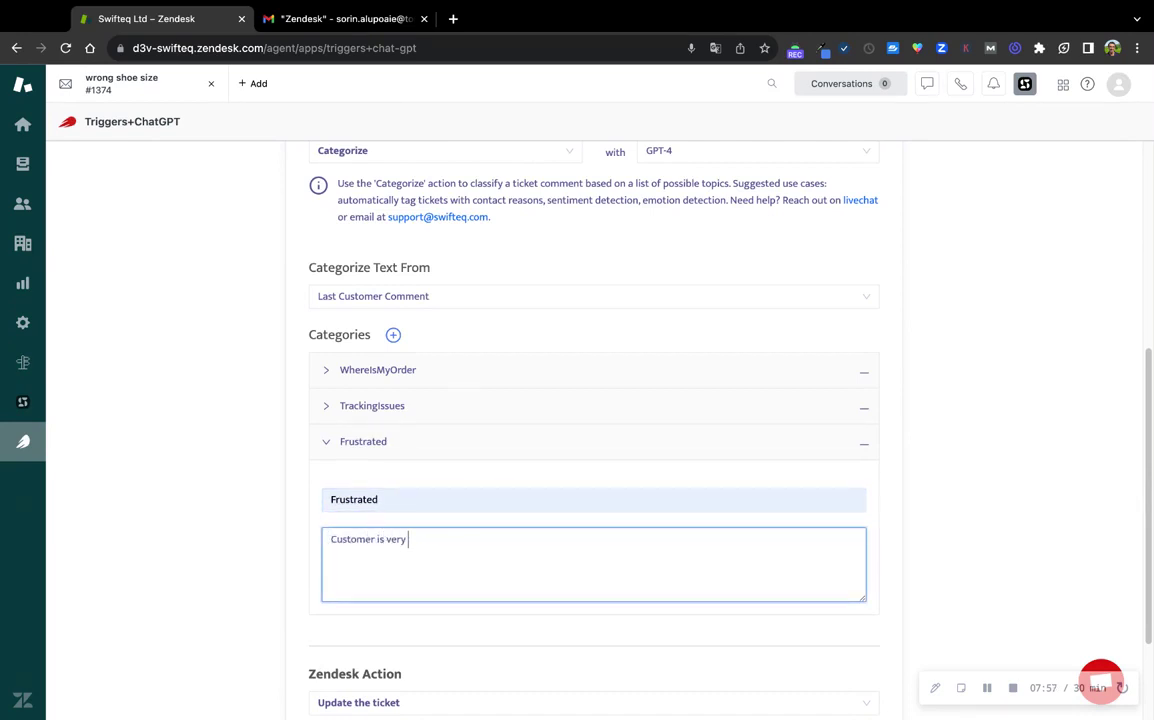
{"action": "type", "text": " ftrustrated"}
{"action": "key", "text": "alt+shift+Left"}
{"action": "type", "text": "fru"}
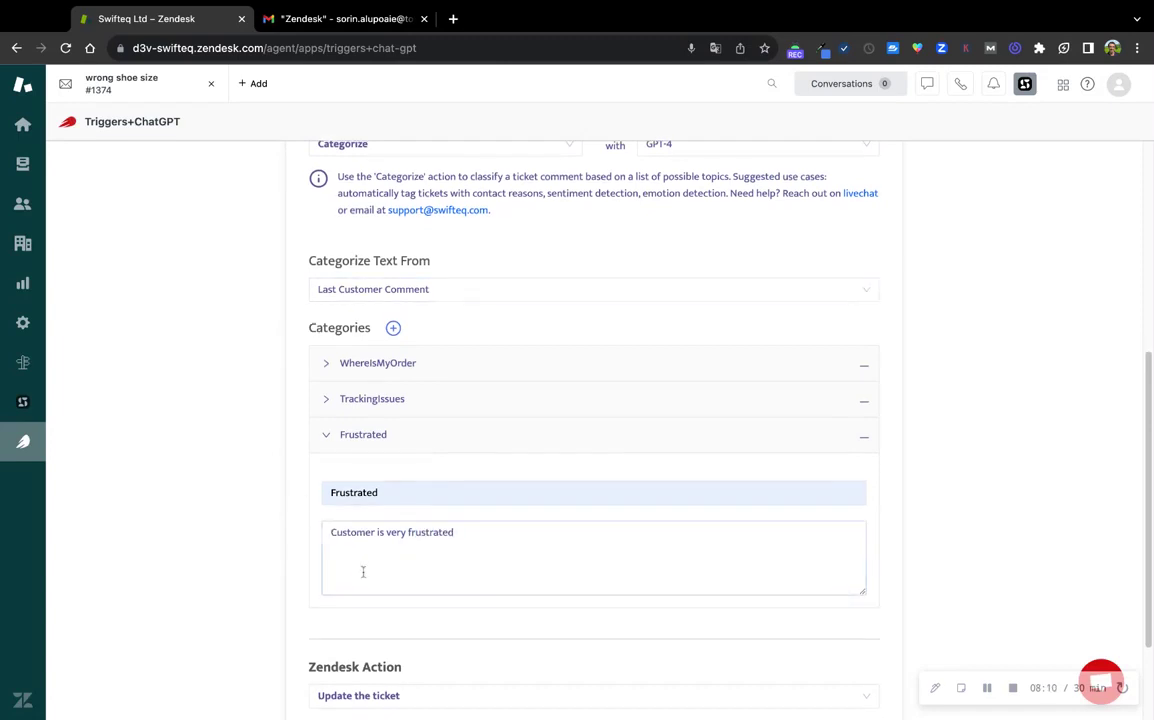
Set the workflow's Zendesk action to add the resulting category as a tag to the ticket.
{"action": "scroll", "coordinate": [363, 571], "scroll_direction": "down", "scroll_amount": 3}
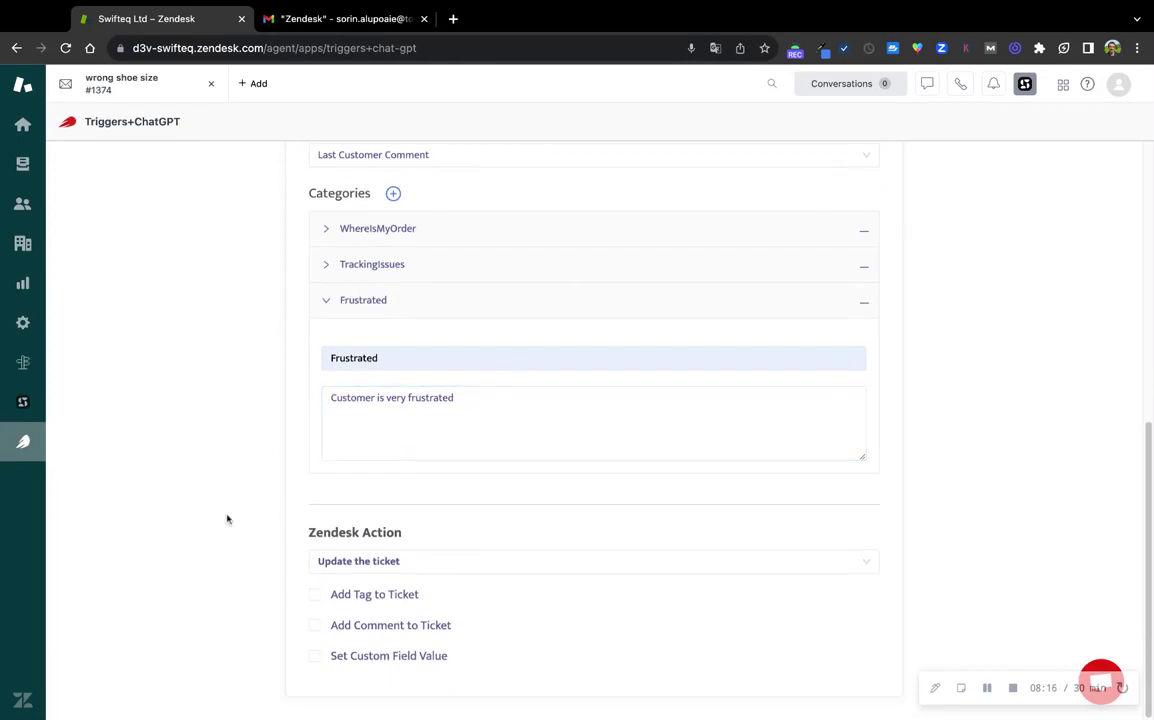
{"action": "scroll", "coordinate": [510, 603], "scroll_direction": "up", "scroll_amount": 5}
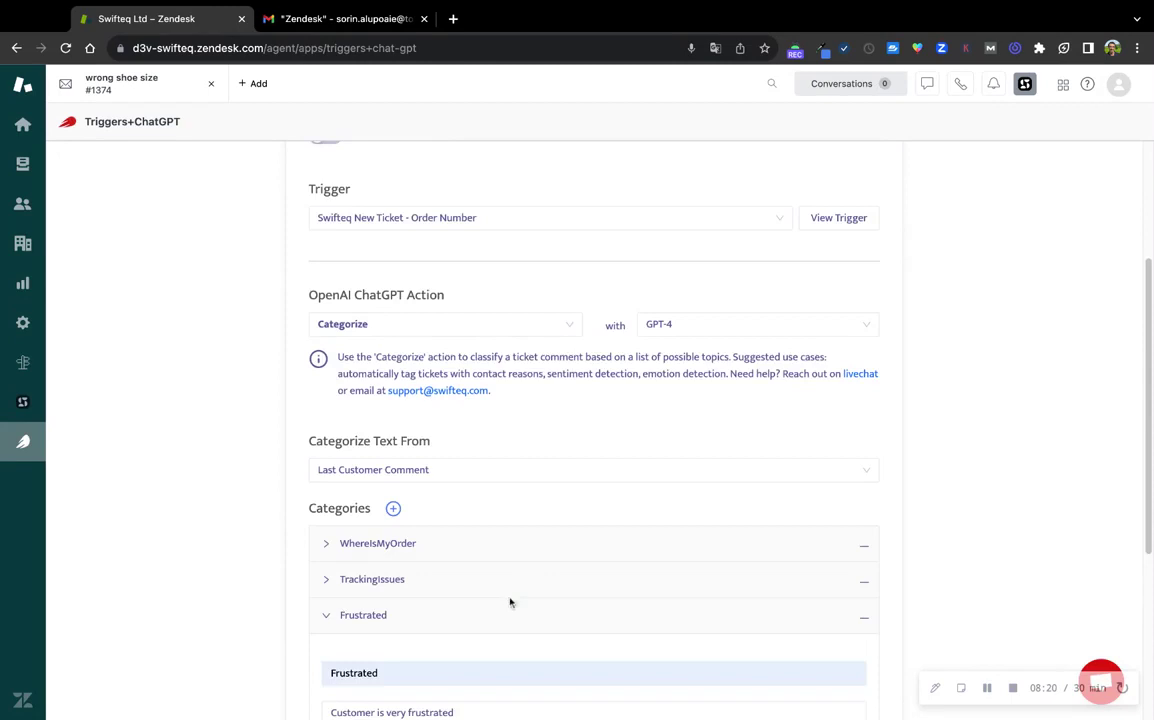
{"action": "scroll", "coordinate": [502, 598], "scroll_direction": "down", "scroll_amount": 2}
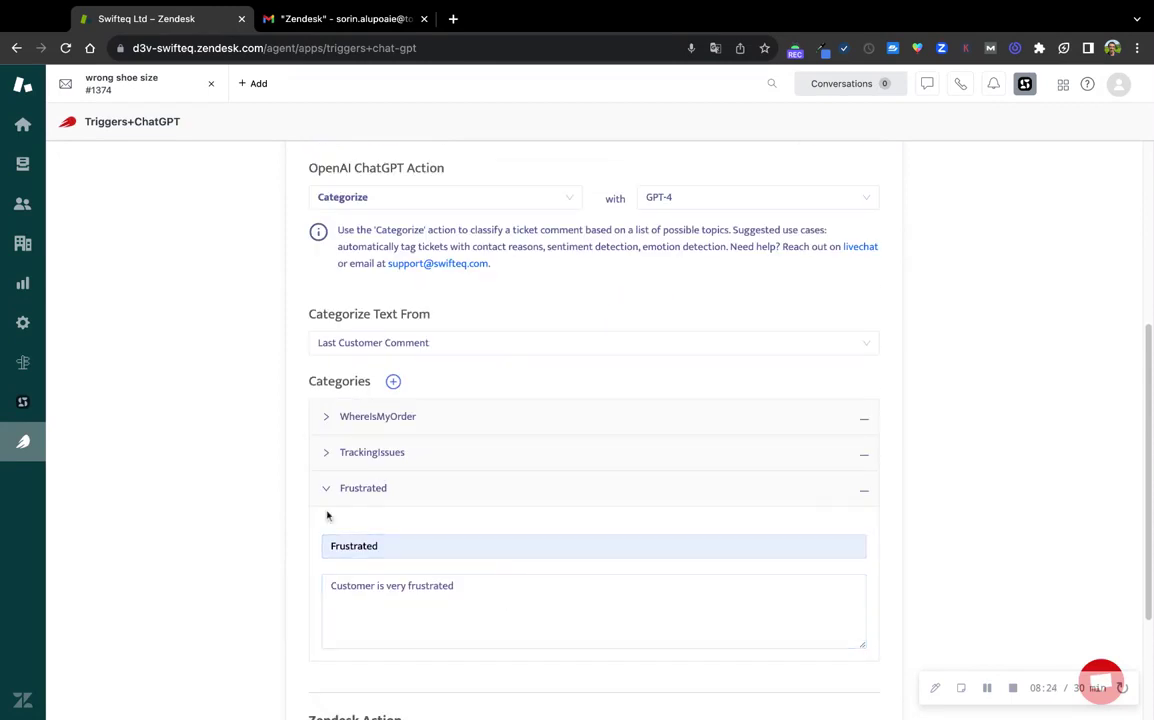
{"action": "scroll", "coordinate": [373, 510], "scroll_direction": "down", "scroll_amount": 2}
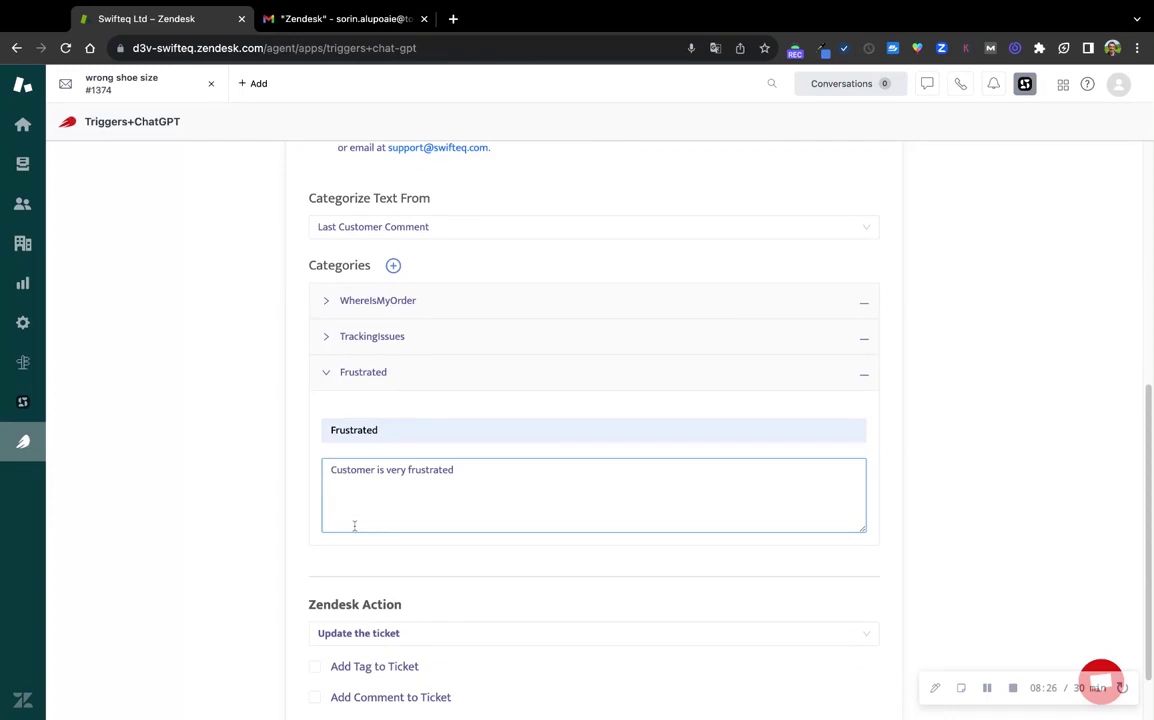
{"action": "left_click", "coordinate": [294, 581]}
{"action": "scroll", "coordinate": [288, 591], "scroll_direction": "down", "scroll_amount": 1}
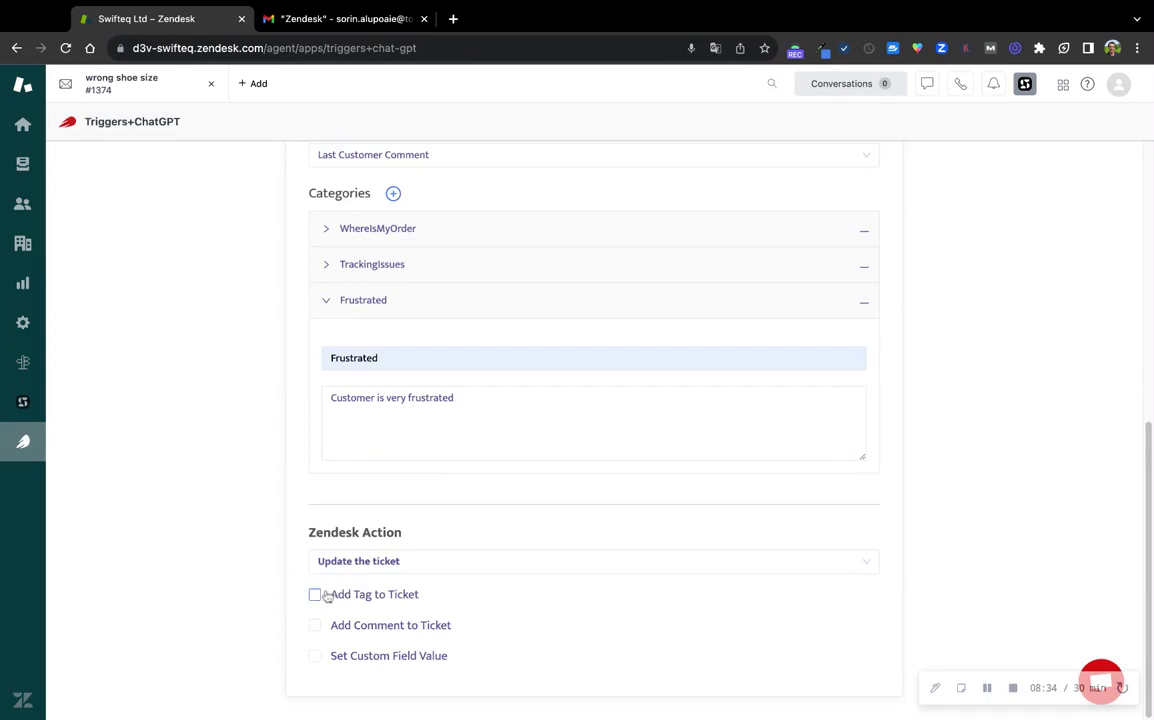
{"action": "left_click", "coordinate": [316, 595]}
{"action": "scroll", "coordinate": [290, 630], "scroll_direction": "down", "scroll_amount": 2}
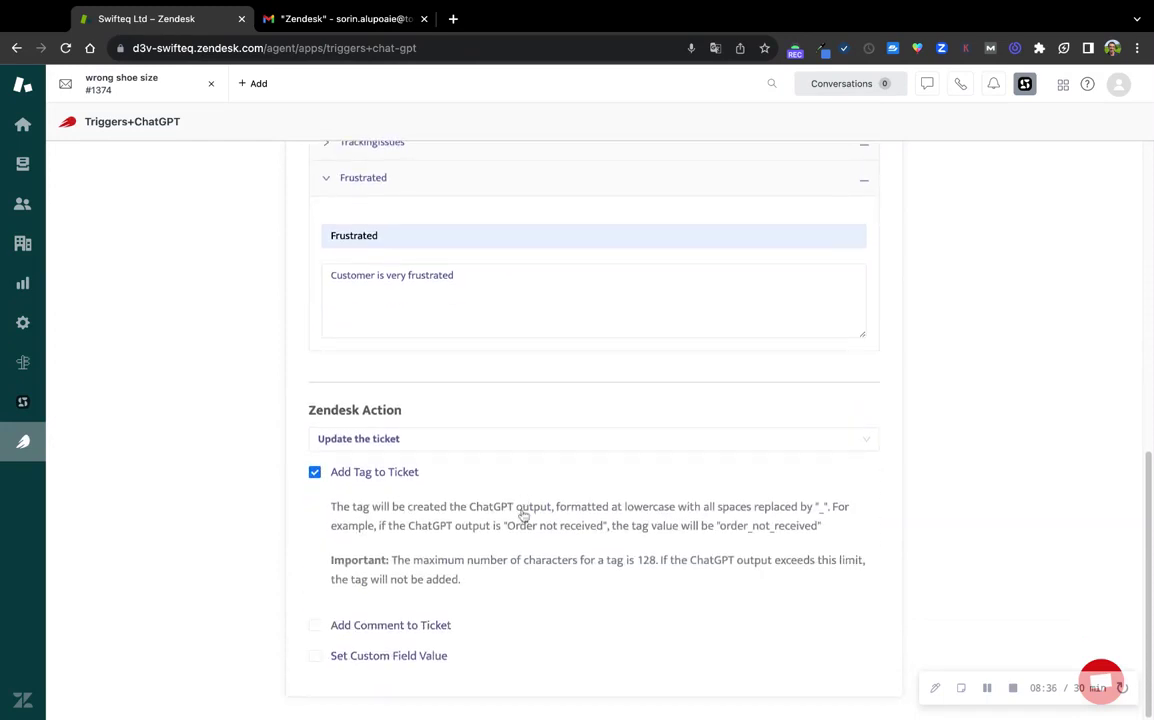
Name the workflow "Classification", enable it and save it.
{"action": "scroll", "coordinate": [495, 470], "scroll_direction": "up", "scroll_amount": 4}
{"action": "scroll", "coordinate": [450, 530], "scroll_direction": "down", "scroll_amount": 4}
{"action": "scroll", "coordinate": [528, 525], "scroll_direction": "up", "scroll_amount": 10}
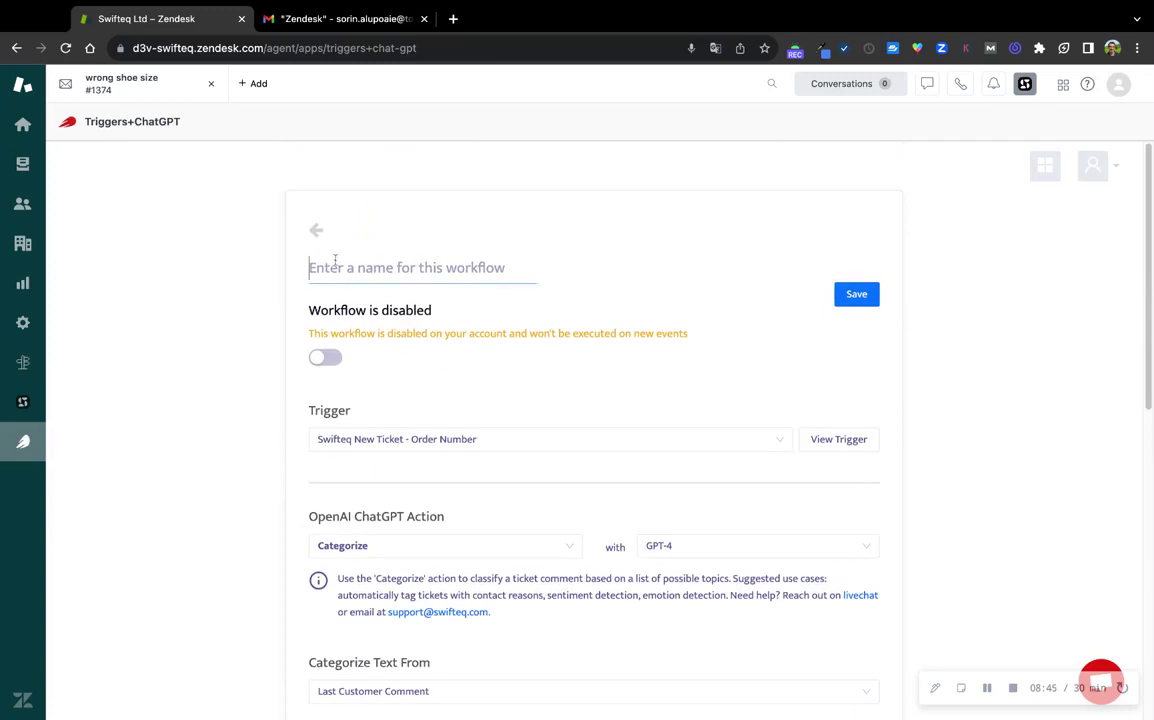
{"action": "left_click", "coordinate": [335, 263]}
{"action": "type", "text": "Classification"}
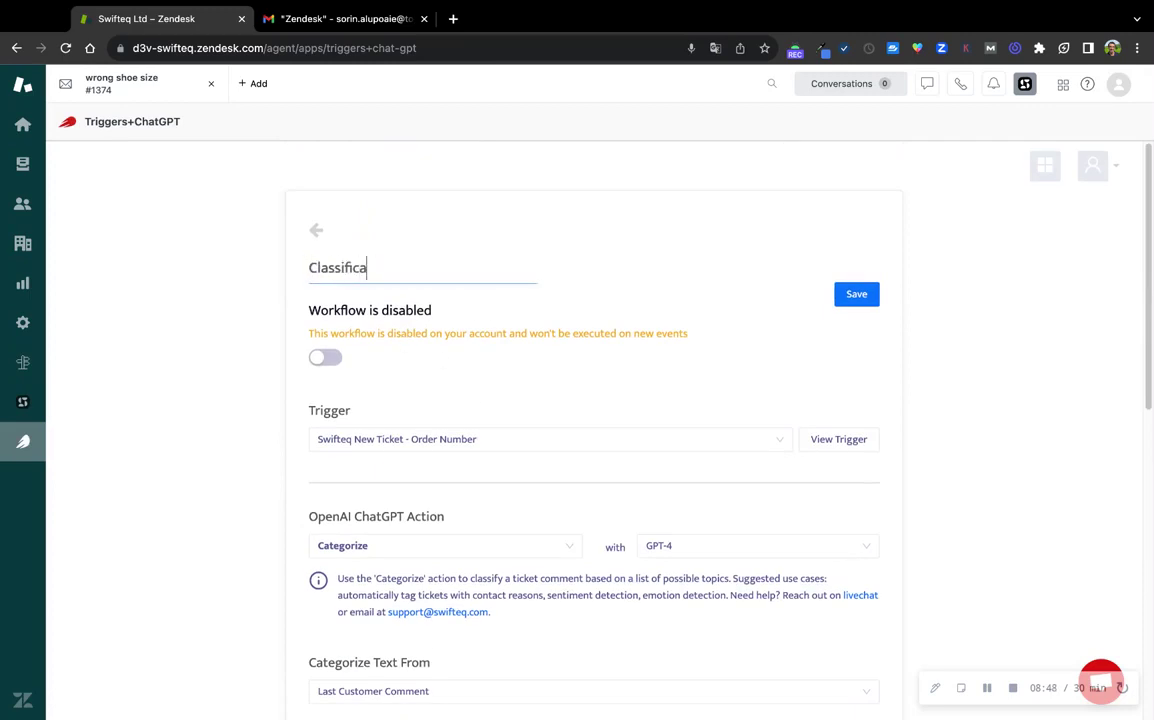
{"action": "left_click", "coordinate": [325, 357]}
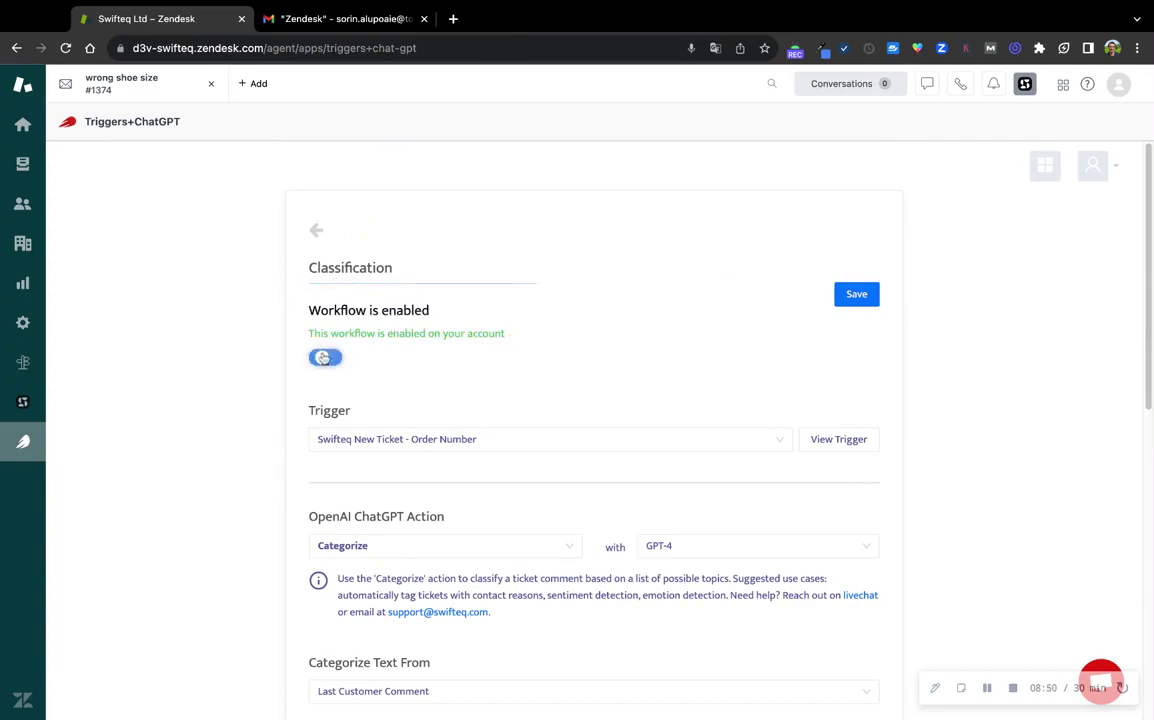
{"action": "left_click", "coordinate": [850, 297]}
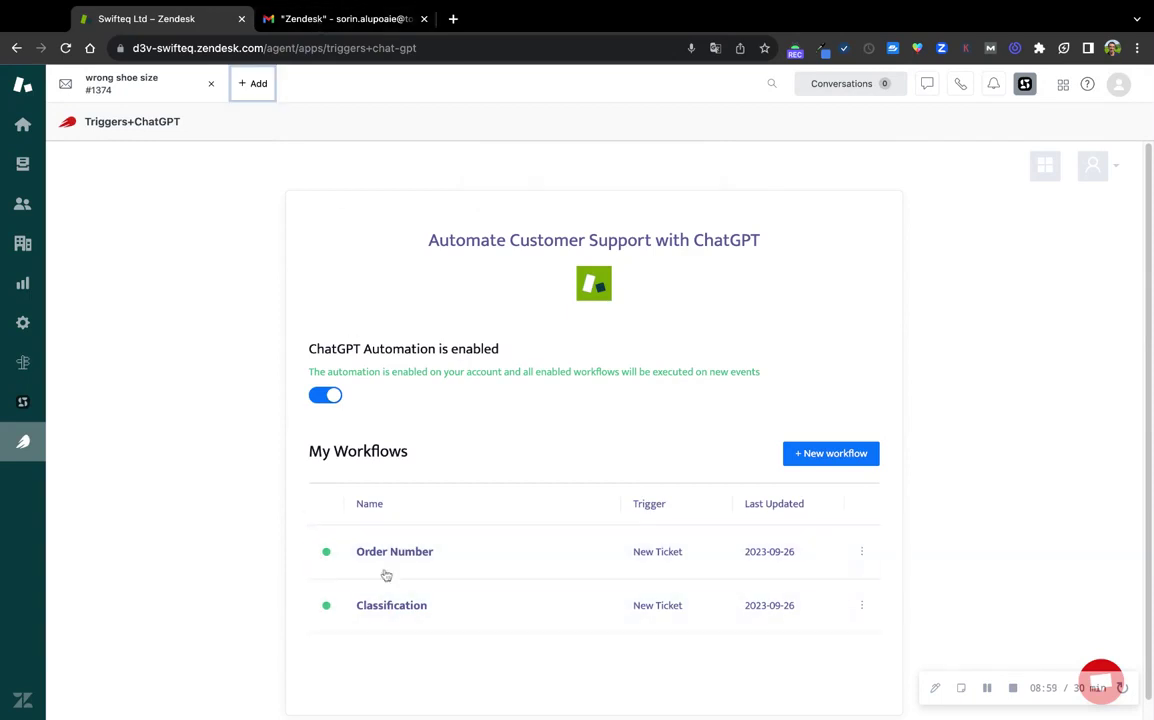
Switch to Gmail and send the support address an e-mail titled "order" saying the shoes didn't arrive yet, including the order number and a sign-off.
{"action": "left_click", "coordinate": [330, 24]}
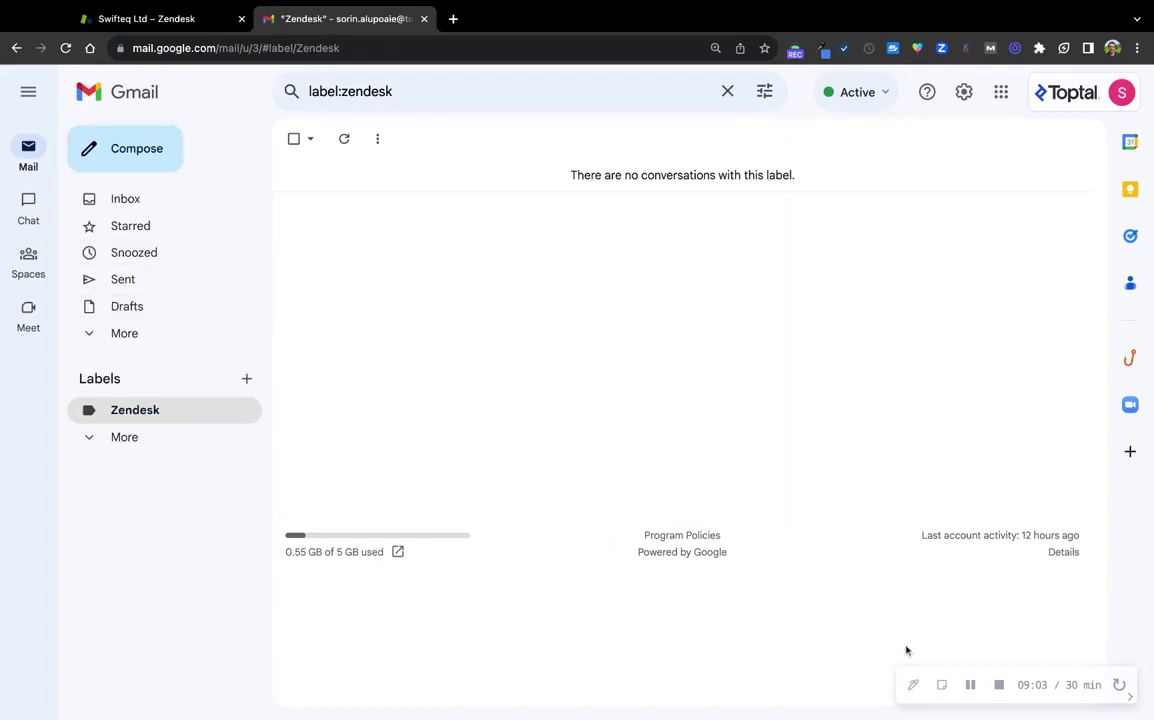
{"action": "left_click", "coordinate": [973, 684]}
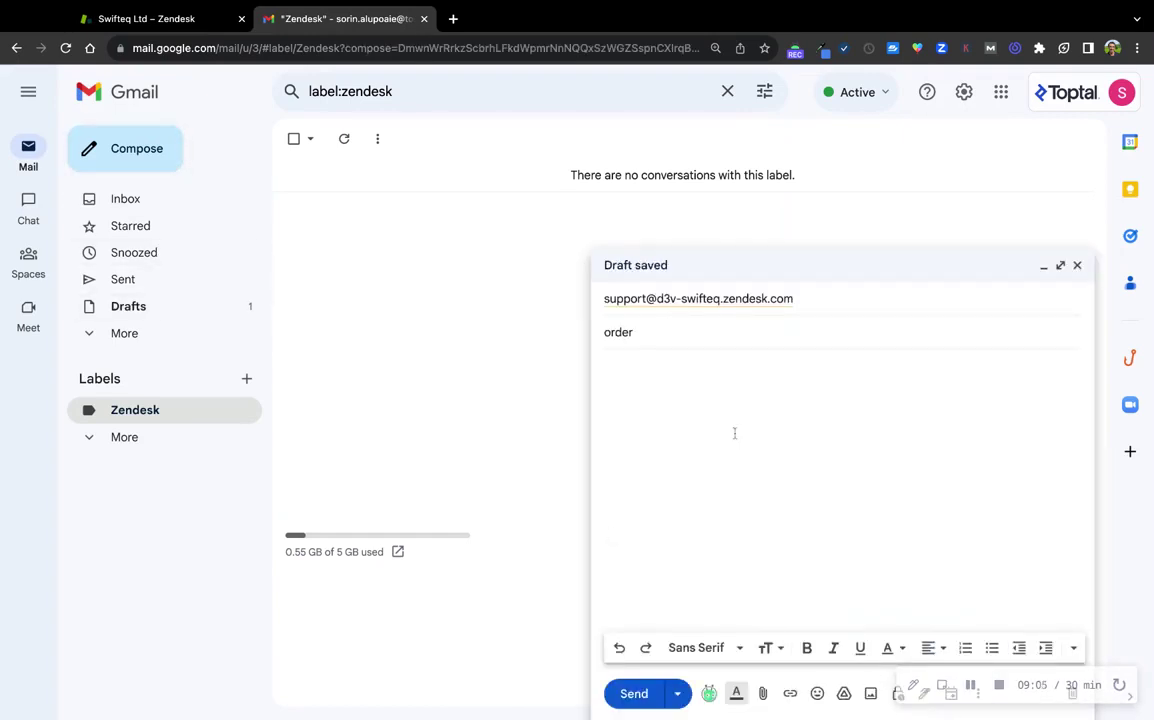
{"action": "left_click", "coordinate": [852, 532]}
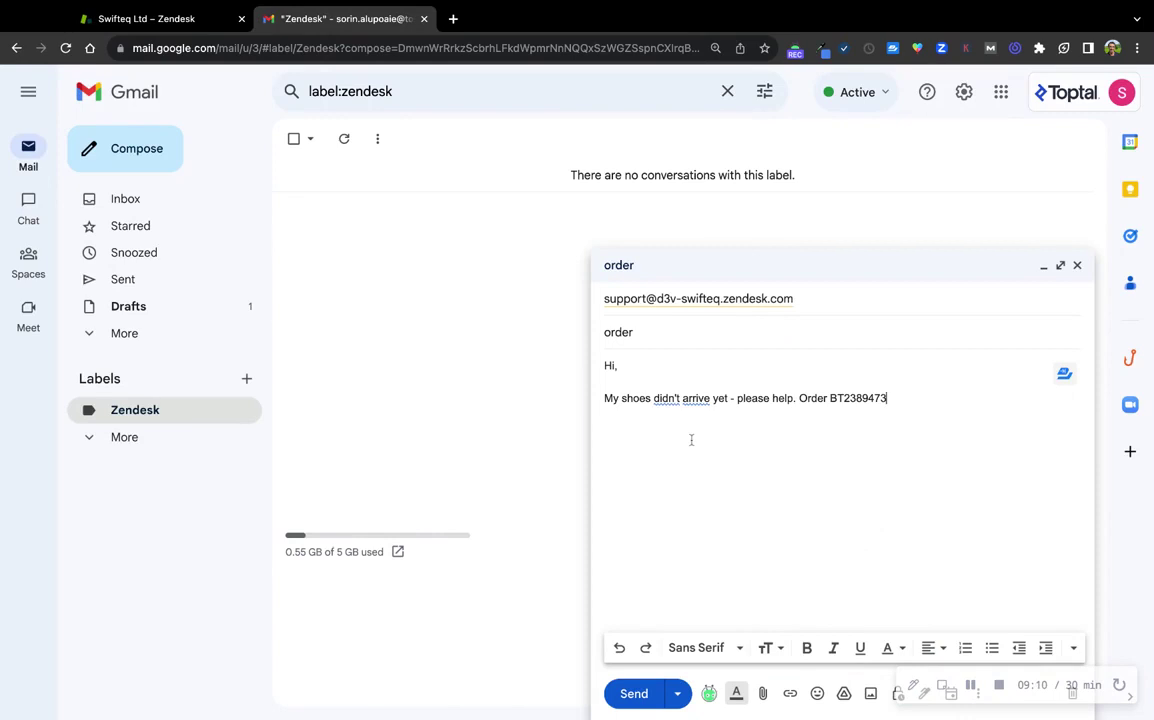
{"action": "type", "text": "Thanks Tony"}
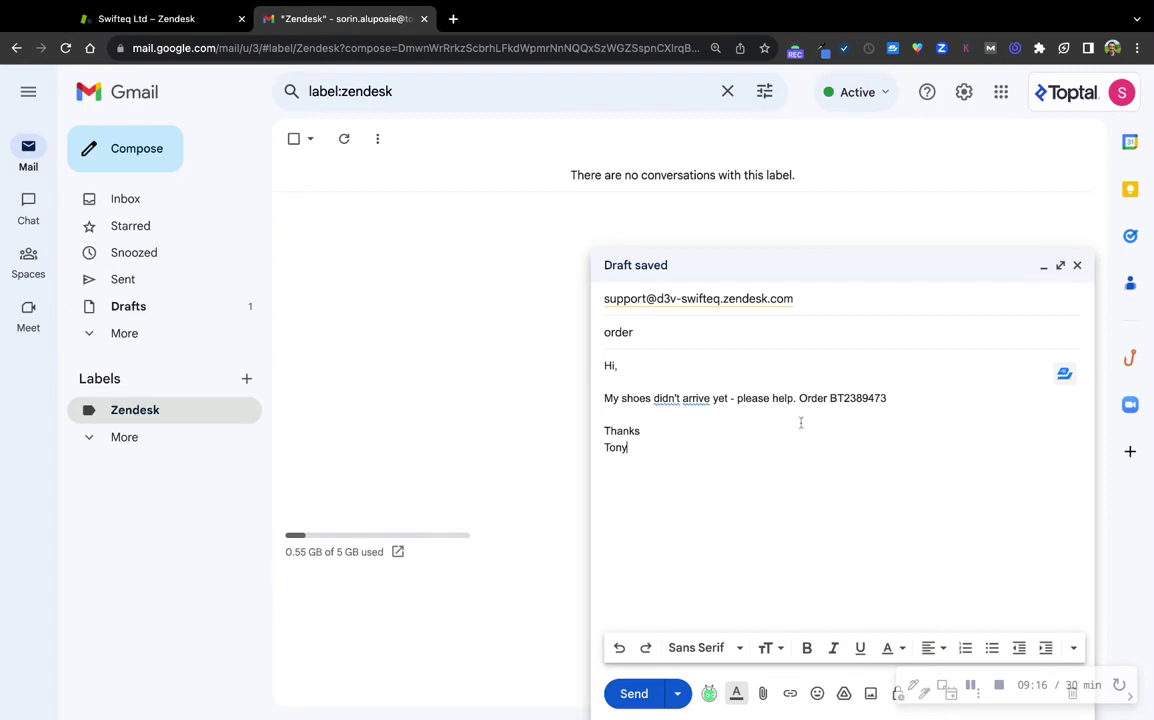
{"action": "left_click", "coordinate": [634, 693]}
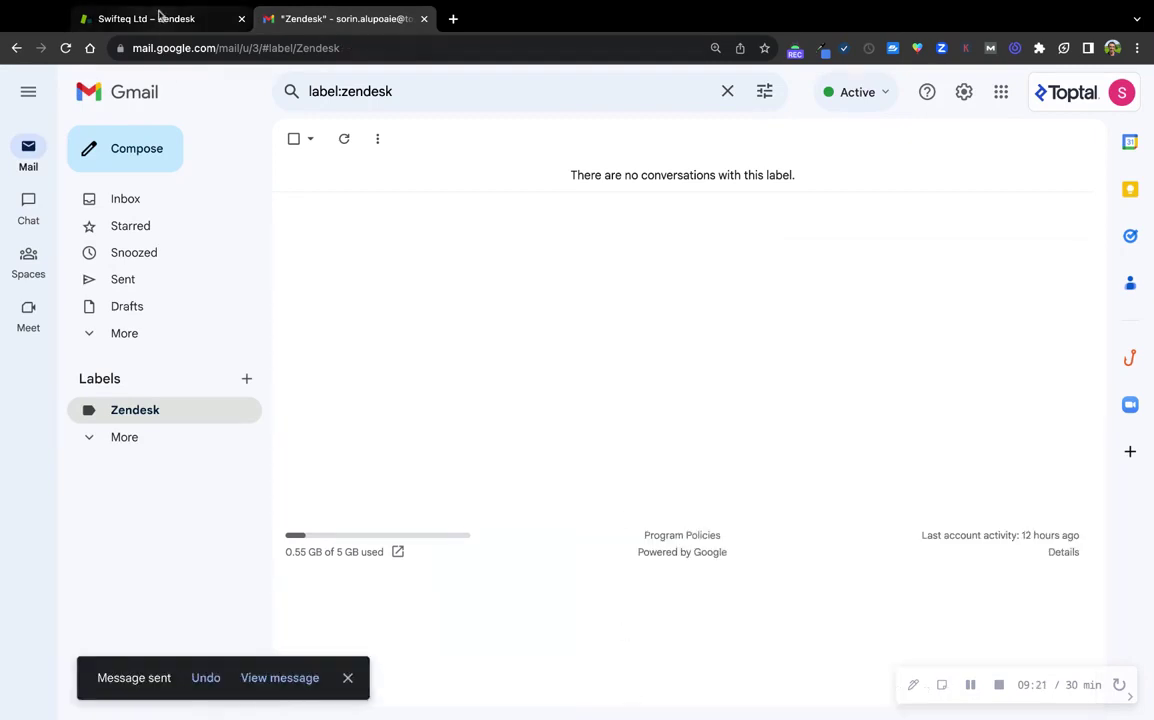
Return to Zendesk, refresh the unassigned tickets until the new "order" ticket arrives, and open it to check its tag and Order Number field.
{"action": "left_click", "coordinate": [155, 18]}
{"action": "left_click", "coordinate": [24, 162]}
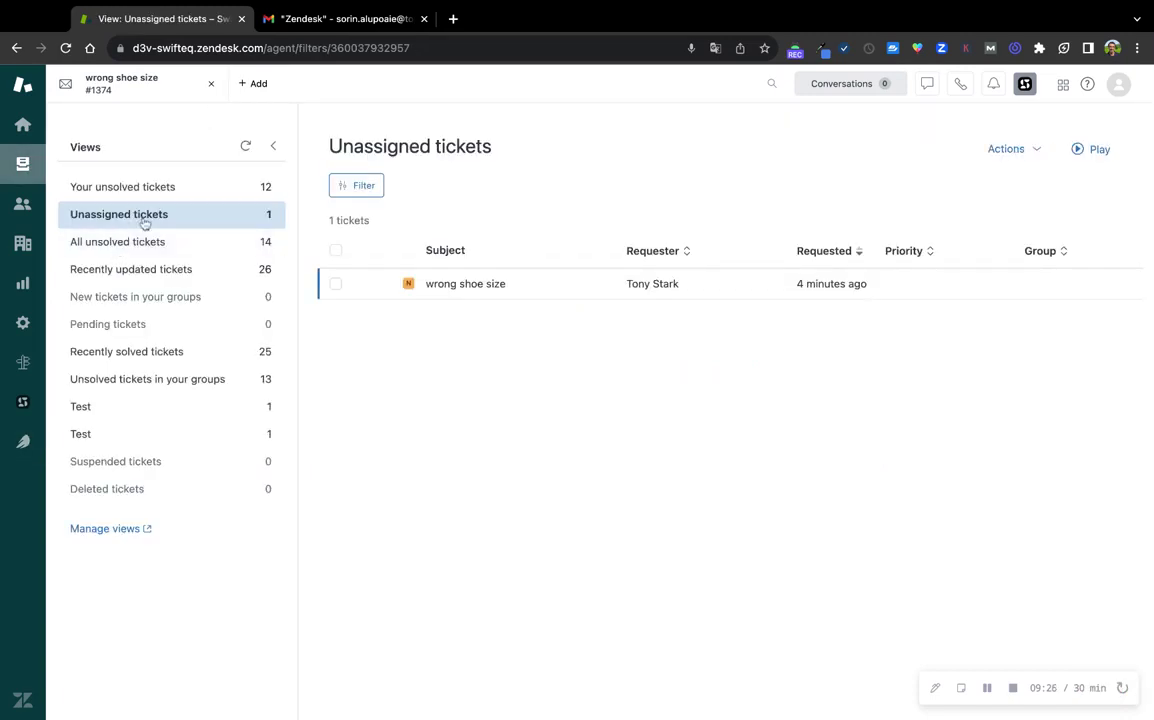
{"action": "left_click", "coordinate": [247, 148]}
{"action": "left_click", "coordinate": [247, 148]}
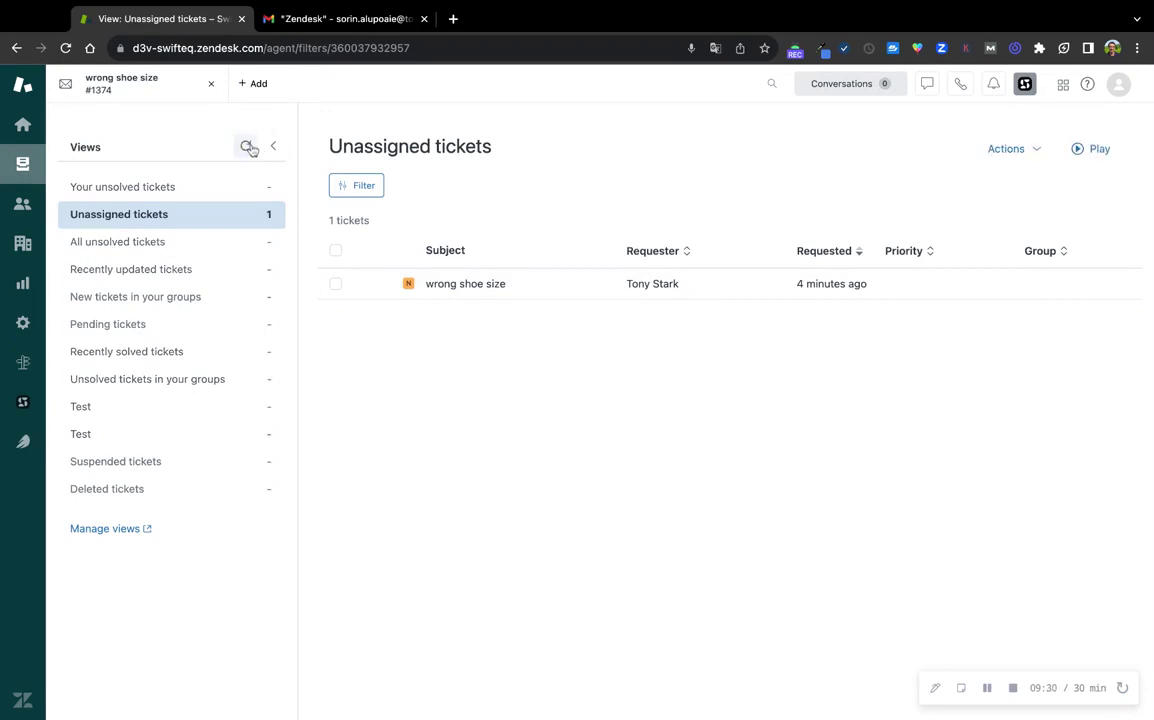
{"action": "left_click", "coordinate": [247, 148]}
{"action": "left_click", "coordinate": [245, 146]}
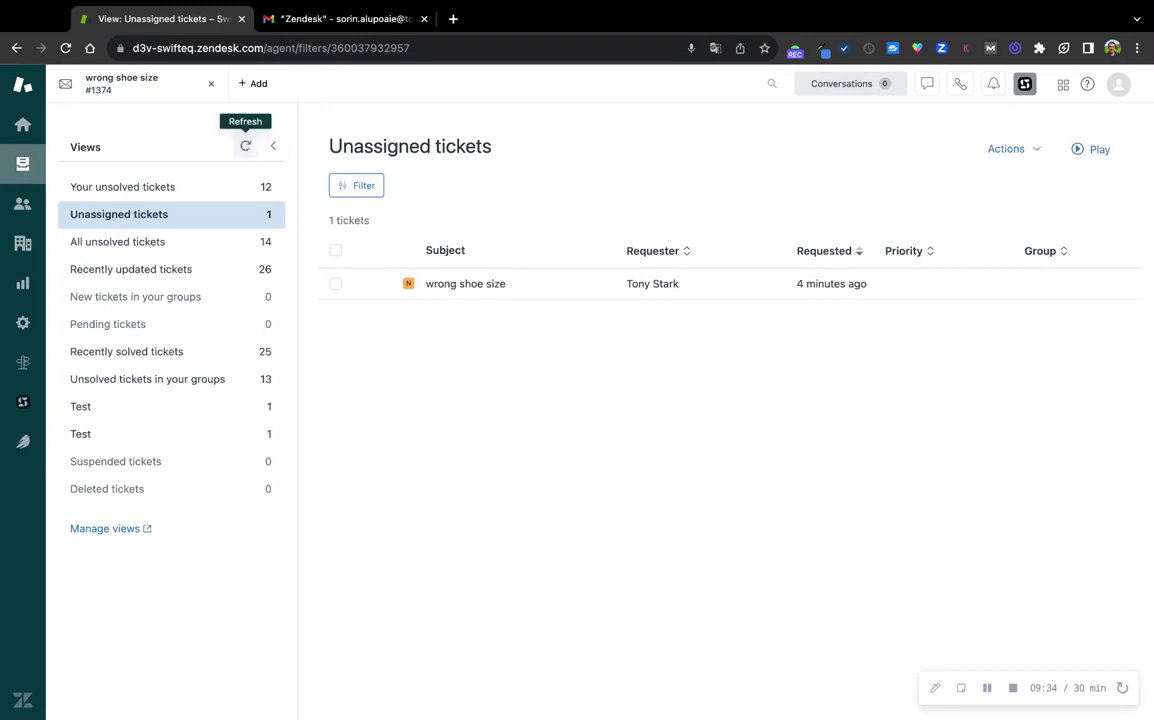
{"action": "left_click", "coordinate": [245, 146]}
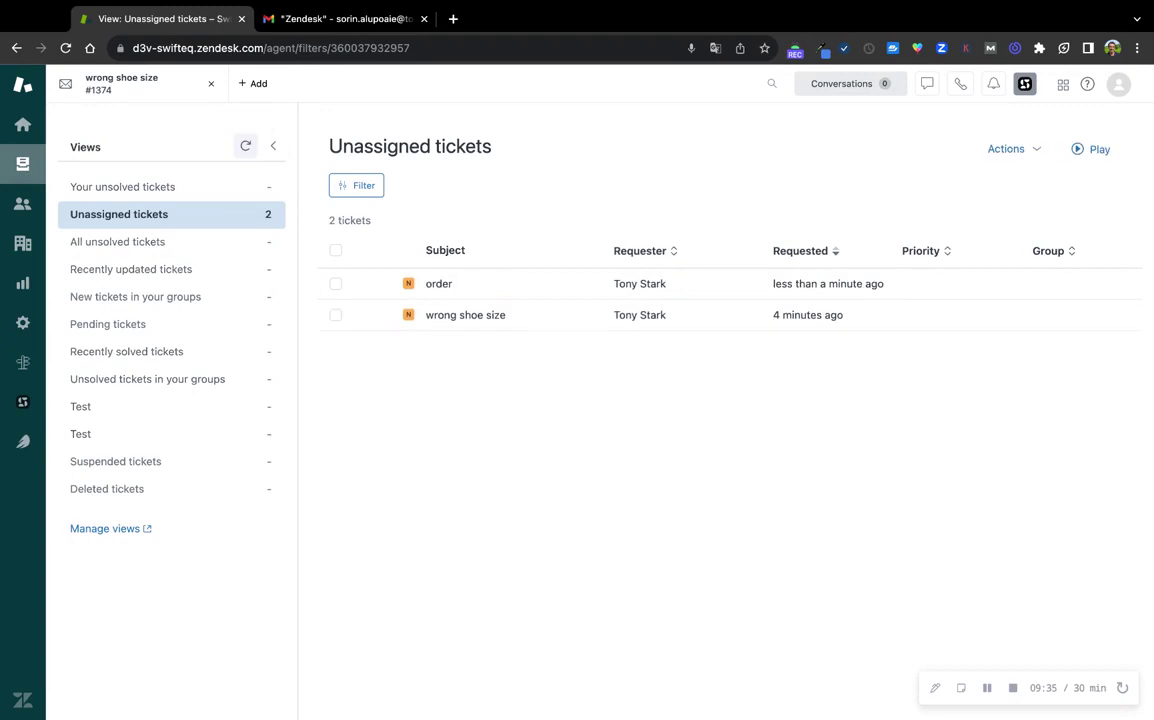
{"action": "left_click", "coordinate": [443, 285]}
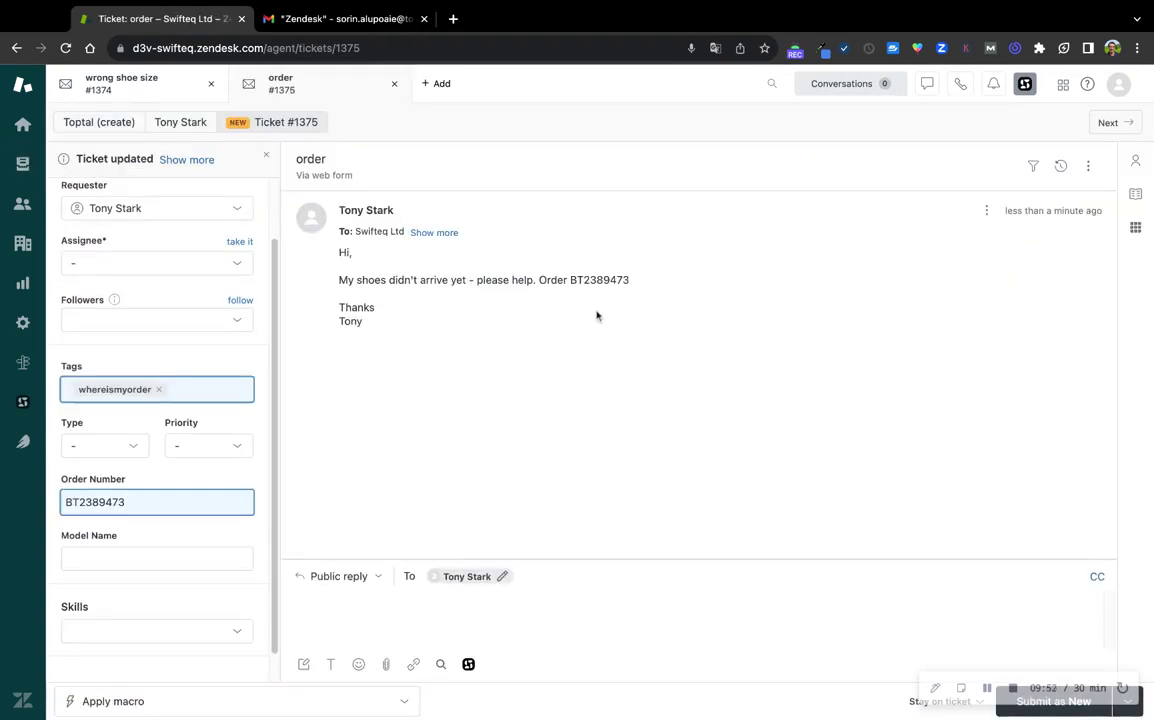
{"action": "left_click_drag", "start_coordinate": [79, 502], "coordinate": [139, 501]}
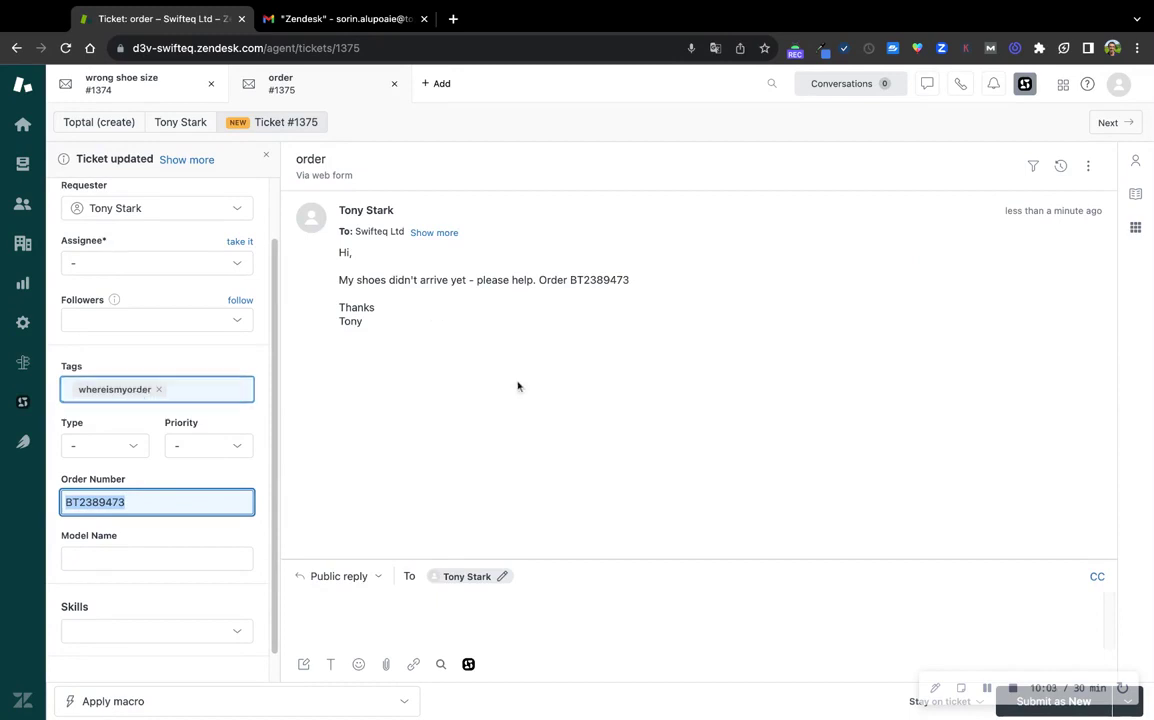
Start another workflow in Triggers+ChatGPT with the trigger "When a ticket is created (new trigger)".
{"action": "mouse_move", "coordinate": [183, 95]}
{"action": "left_click", "coordinate": [23, 441]}
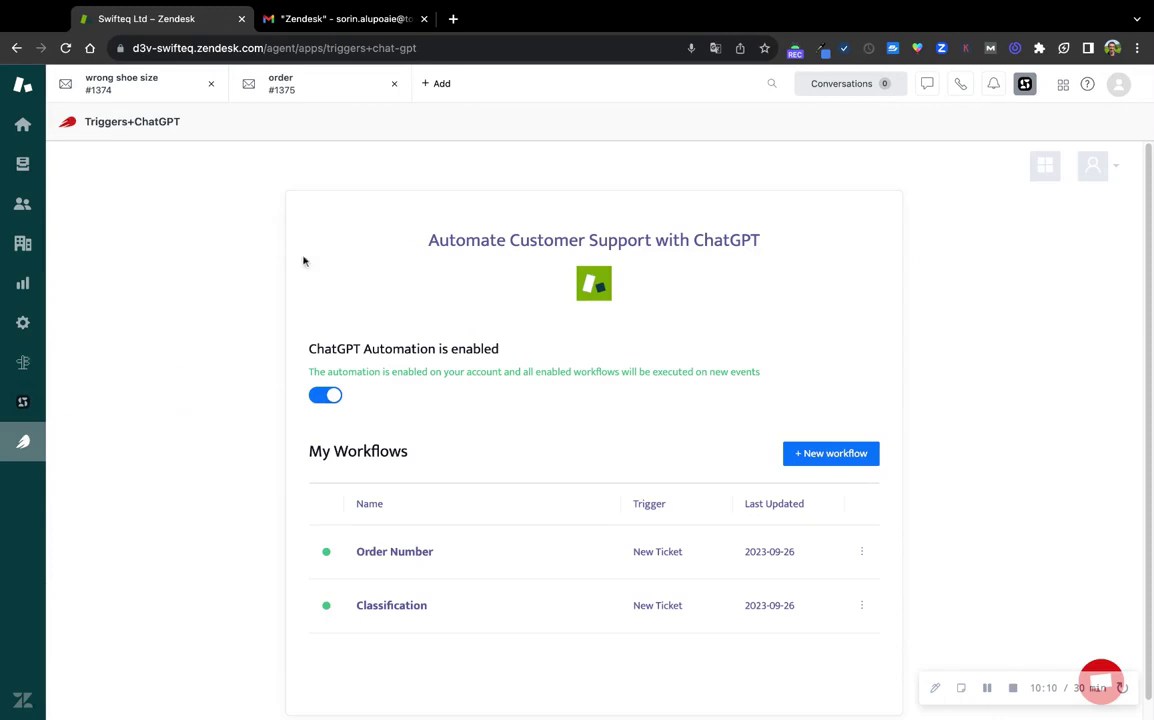
{"action": "scroll", "coordinate": [300, 440], "scroll_direction": "down", "scroll_amount": 1}
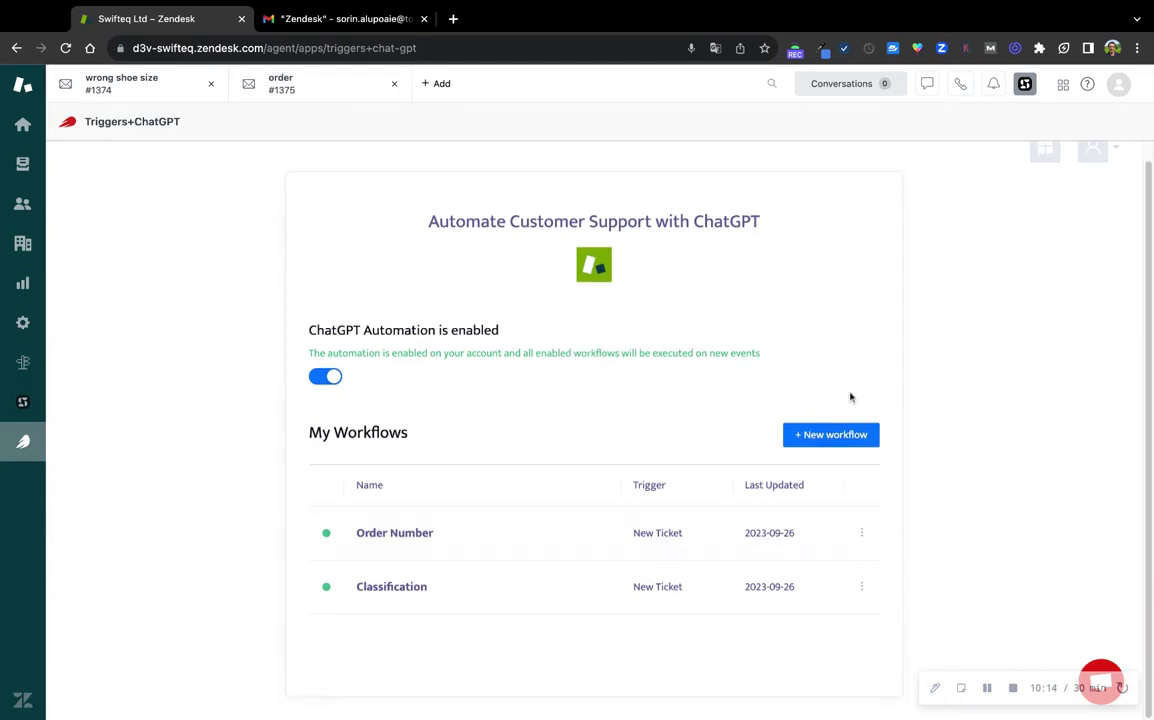
{"action": "left_click", "coordinate": [831, 434]}
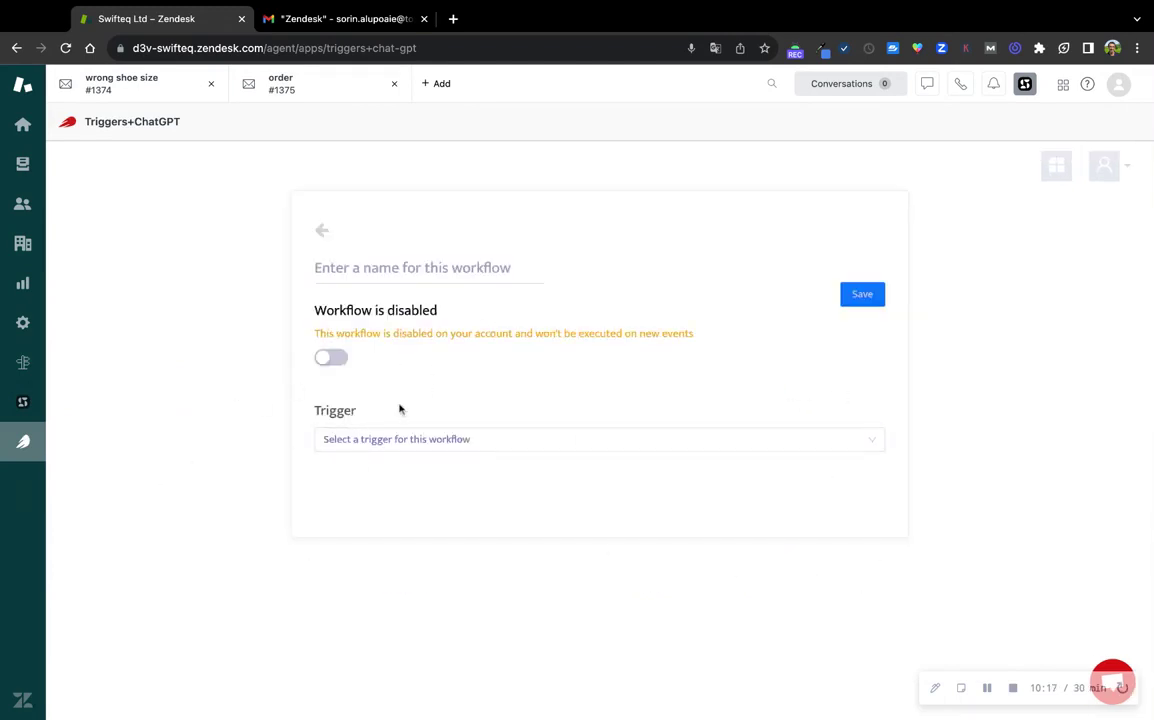
{"action": "left_click", "coordinate": [395, 439]}
{"action": "left_click", "coordinate": [390, 470]}
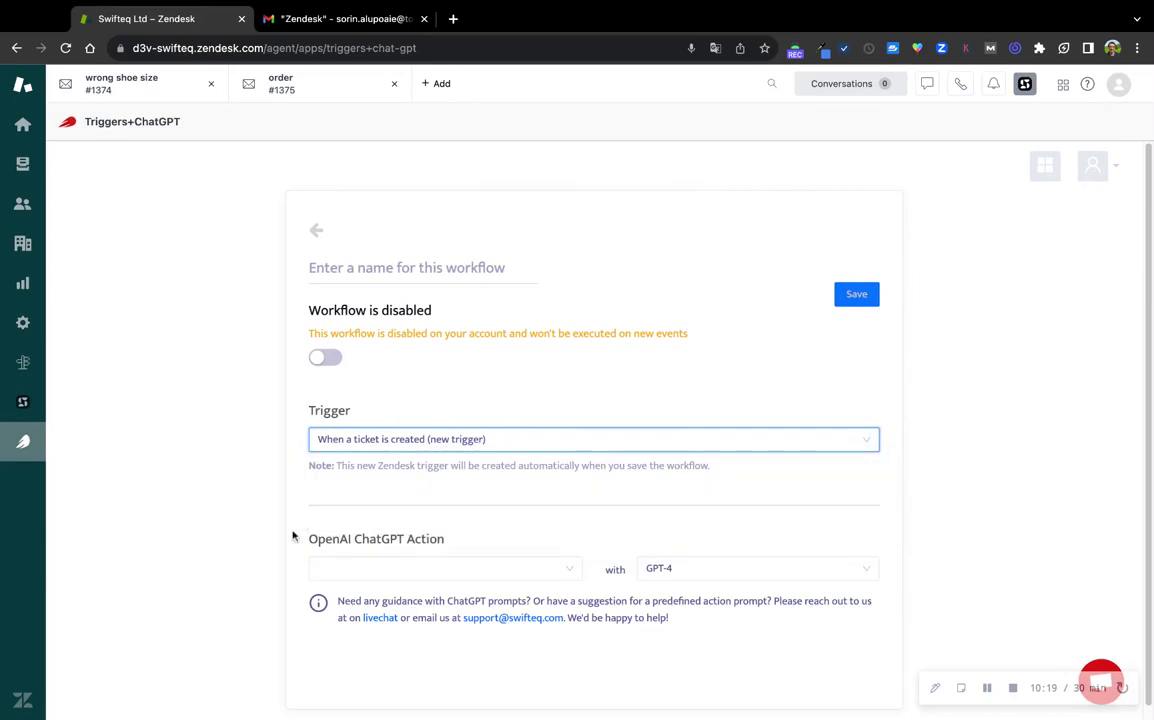
Set the new workflow's OpenAI ChatGPT action to Custom Prompt and go through its message settings.
{"action": "scroll", "coordinate": [250, 600], "scroll_direction": "down", "scroll_amount": 1}
{"action": "left_click", "coordinate": [386, 558]}
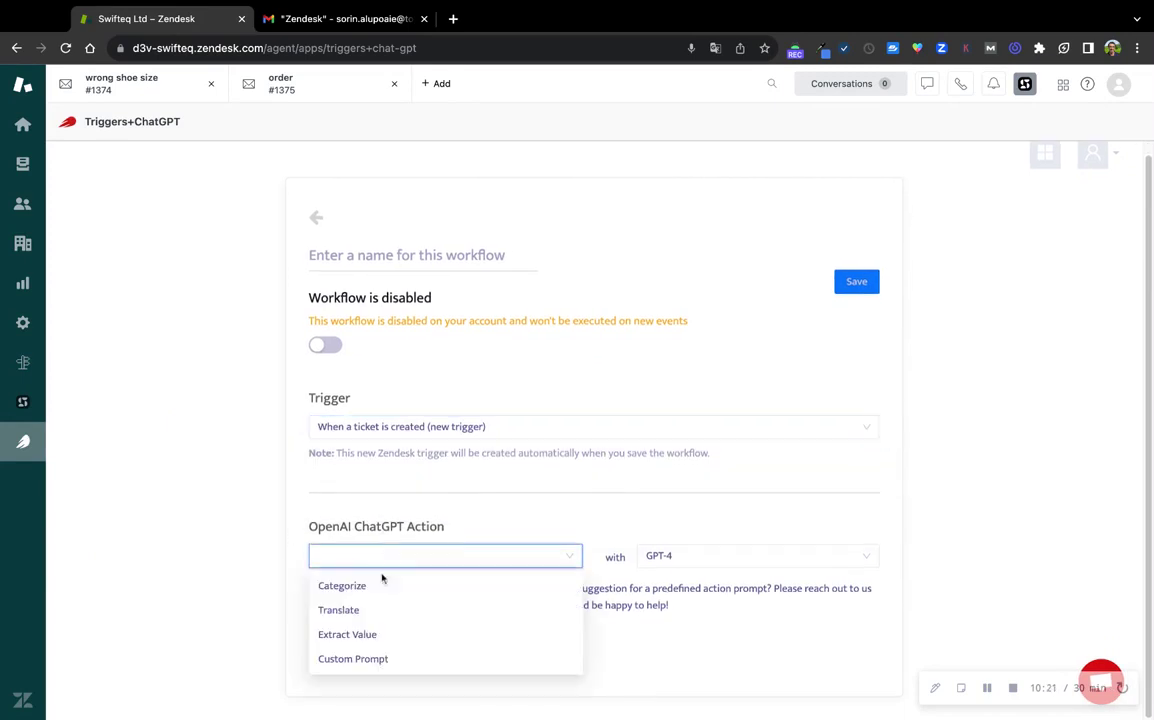
{"action": "left_click", "coordinate": [355, 659]}
{"action": "scroll", "coordinate": [234, 663], "scroll_direction": "down", "scroll_amount": 5}
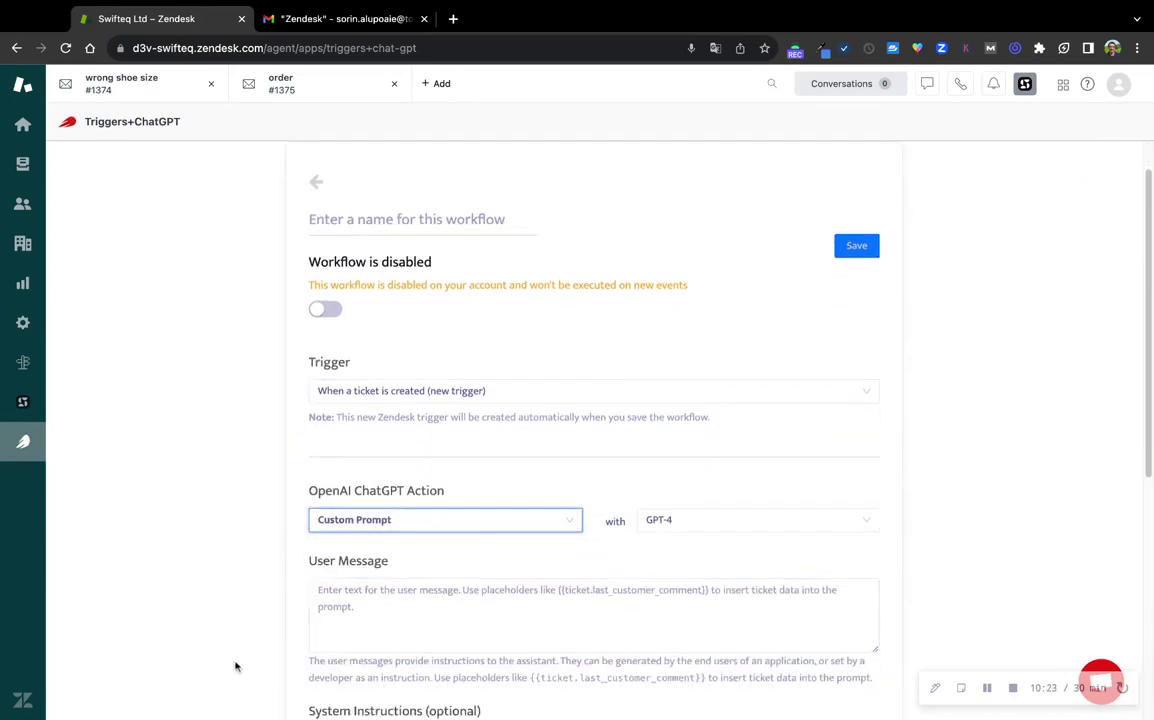
Fill in the User Message with the prompt to summarize customer feedback on shoes, socks and shorts, or answer with empty text, using {{ticket.last_customer_comment}}.
{"action": "left_click", "coordinate": [420, 410]}
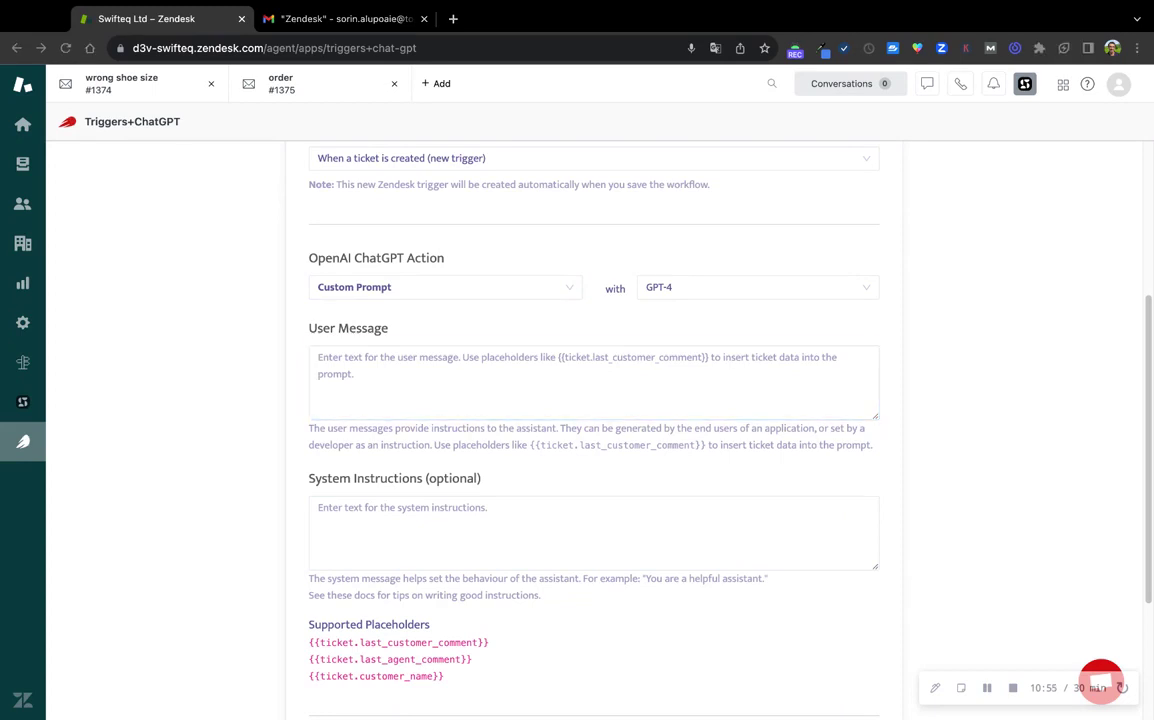
{"action": "left_click", "coordinate": [433, 391]}
{"action": "key", "text": "super+v"}
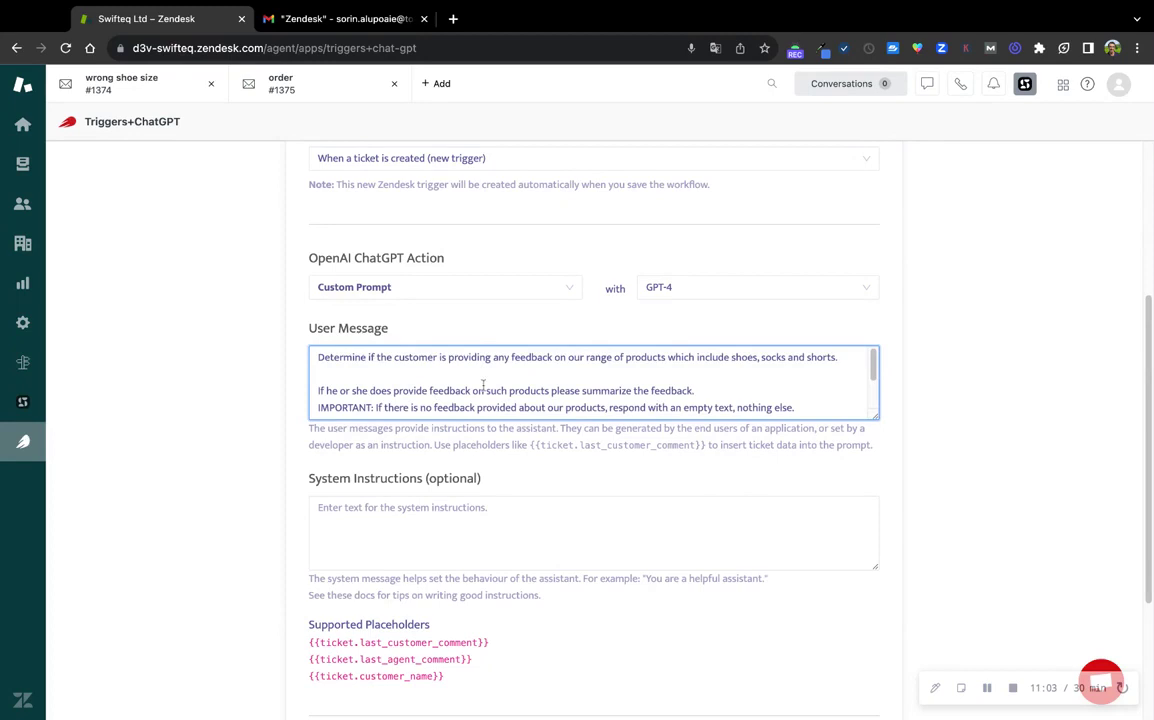
{"action": "scroll", "coordinate": [414, 397], "scroll_direction": "down", "scroll_amount": 1}
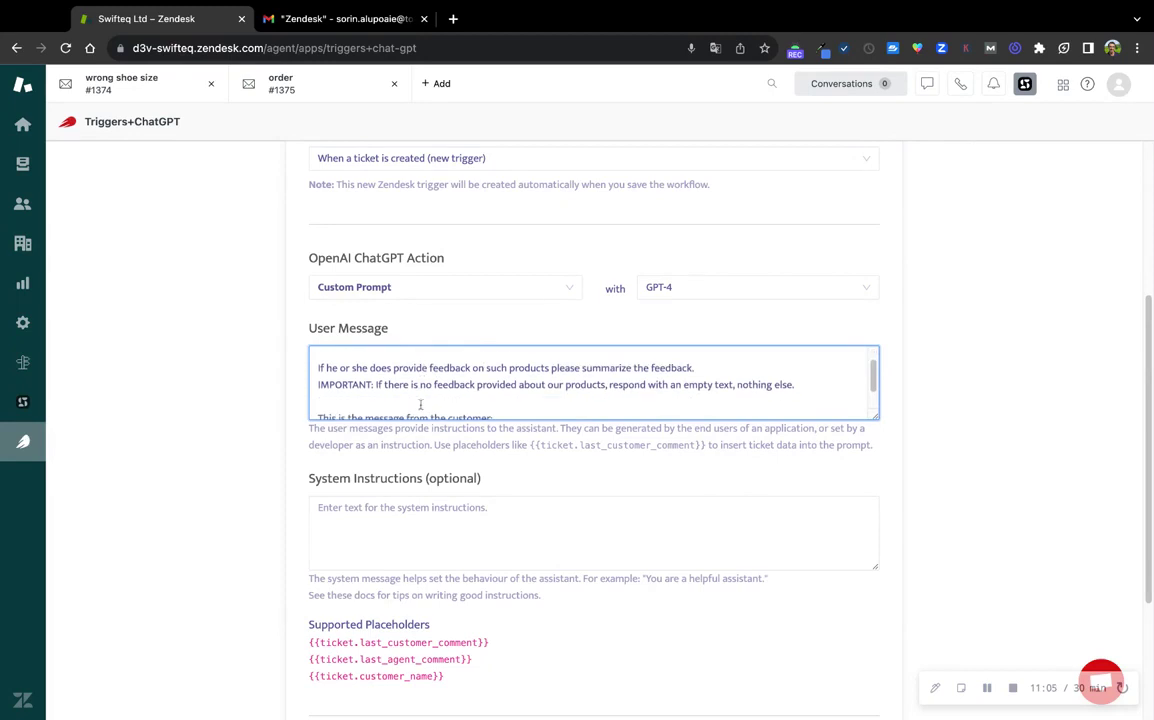
{"action": "scroll", "coordinate": [536, 399], "scroll_direction": "down", "scroll_amount": 3}
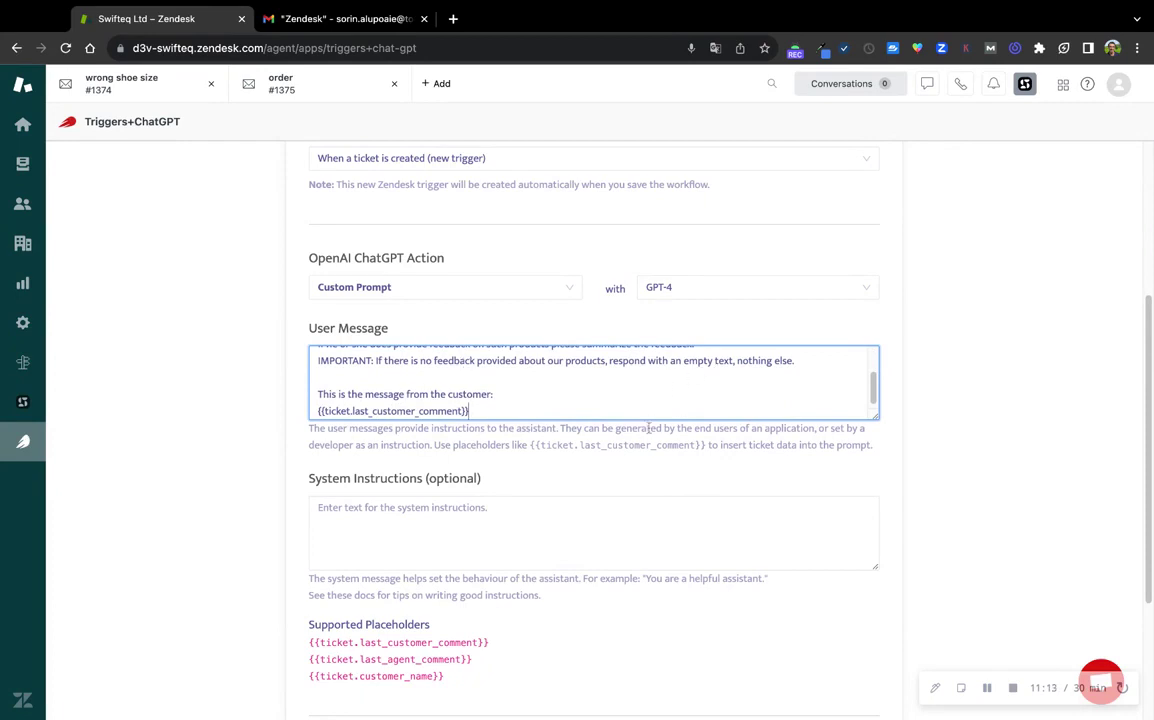
Have the Zendesk action update the ticket by adding the ChatGPT output as an internal note comment.
{"action": "scroll", "coordinate": [600, 520], "scroll_direction": "down", "scroll_amount": 2}
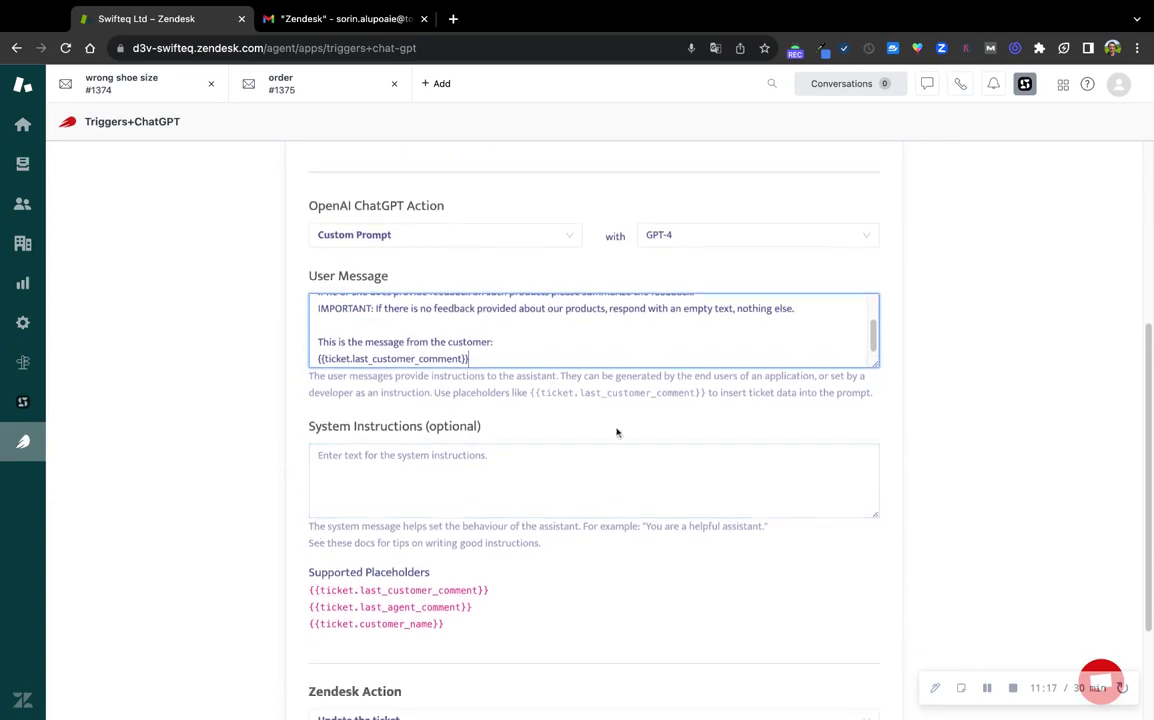
{"action": "scroll", "coordinate": [330, 520], "scroll_direction": "down", "scroll_amount": 5}
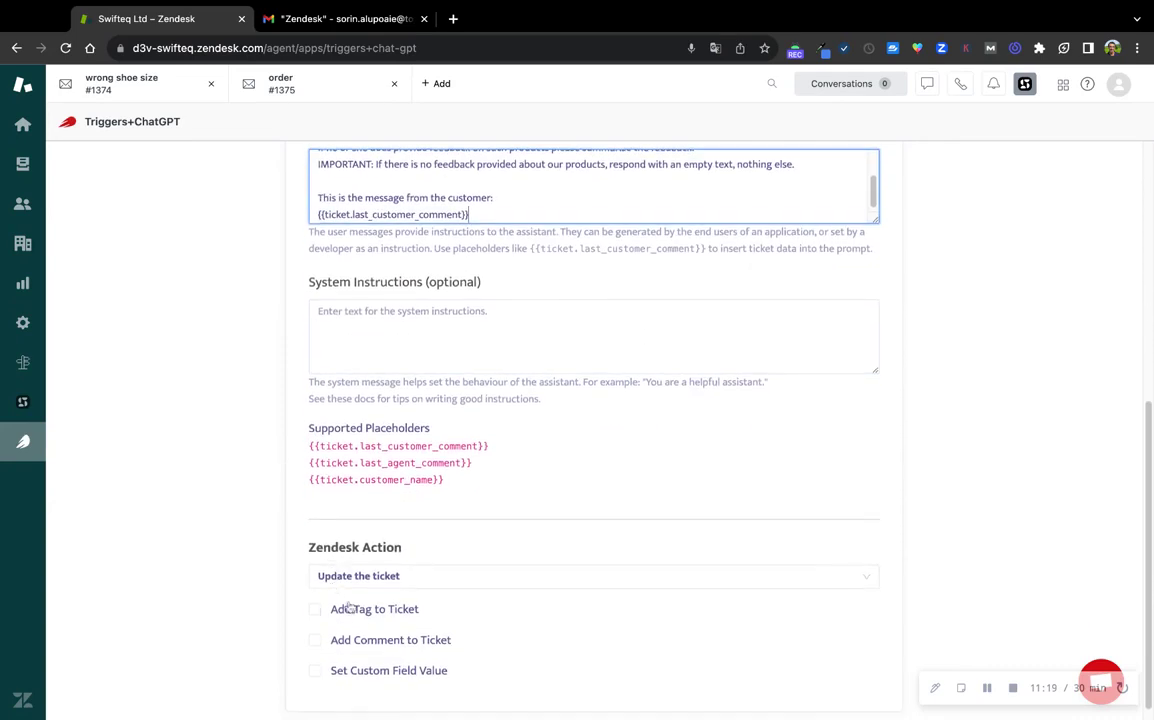
{"action": "left_click", "coordinate": [364, 644]}
{"action": "scroll", "coordinate": [380, 620], "scroll_direction": "down", "scroll_amount": 3}
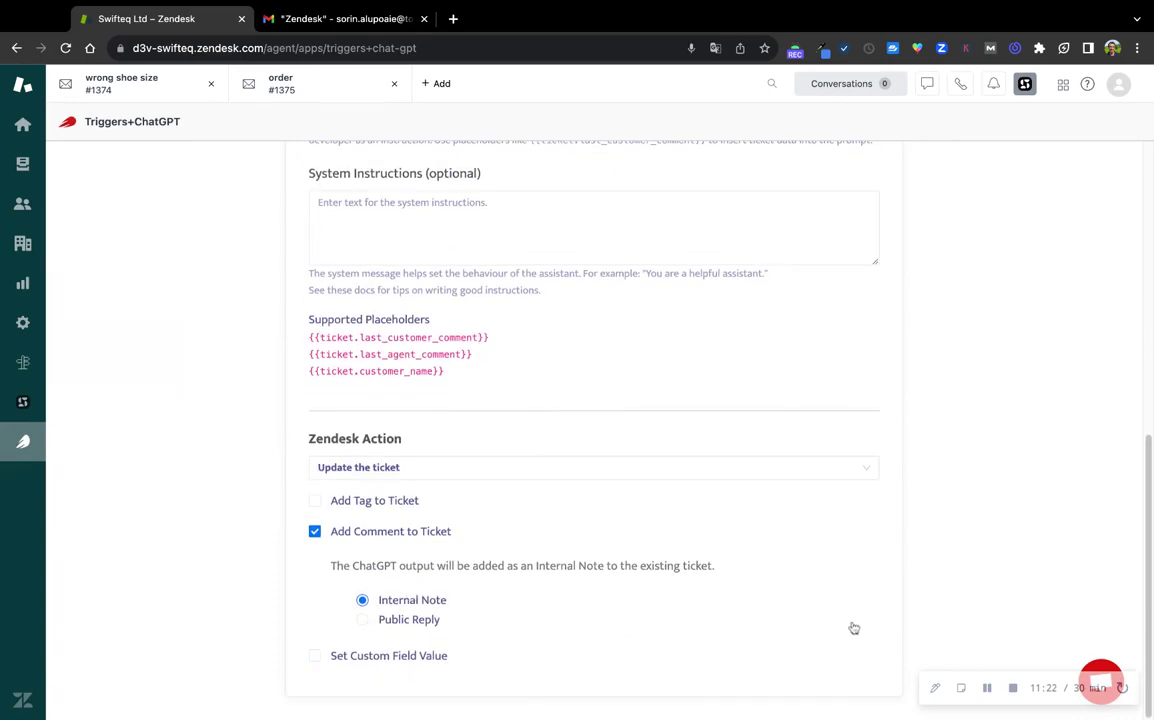
Name the workflow "Product Feedback" and enable it.
{"action": "scroll", "coordinate": [780, 594], "scroll_direction": "up", "scroll_amount": 10}
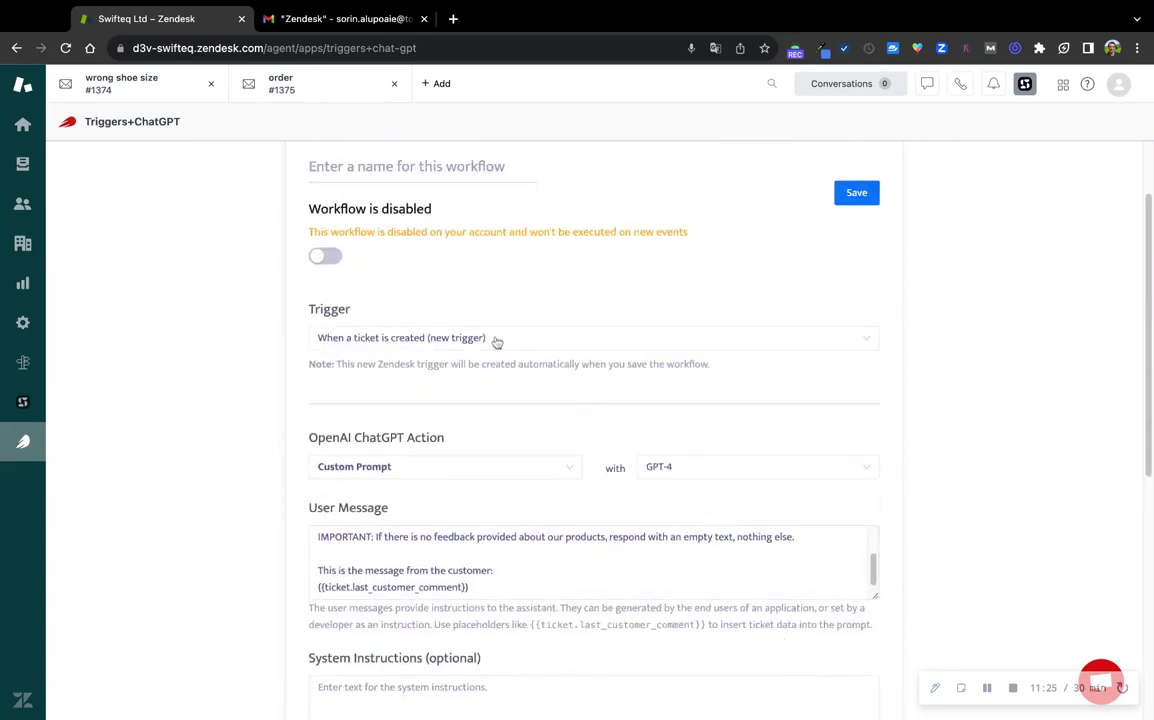
{"action": "left_click", "coordinate": [409, 169]}
{"action": "type", "text": "Prod"}
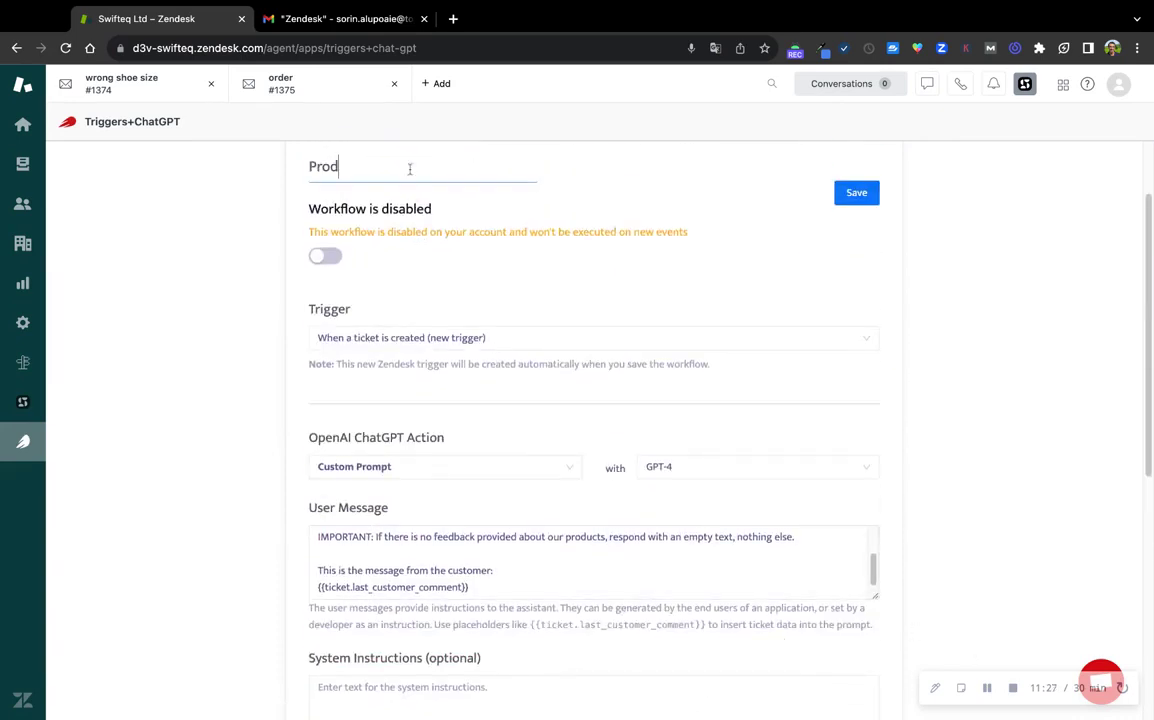
{"action": "type", "text": "uct Feedback"}
Change the workflow's trigger to the existing "Swifteq New Ticket - Order Number" and save the workflow.
{"action": "left_click", "coordinate": [464, 337]}
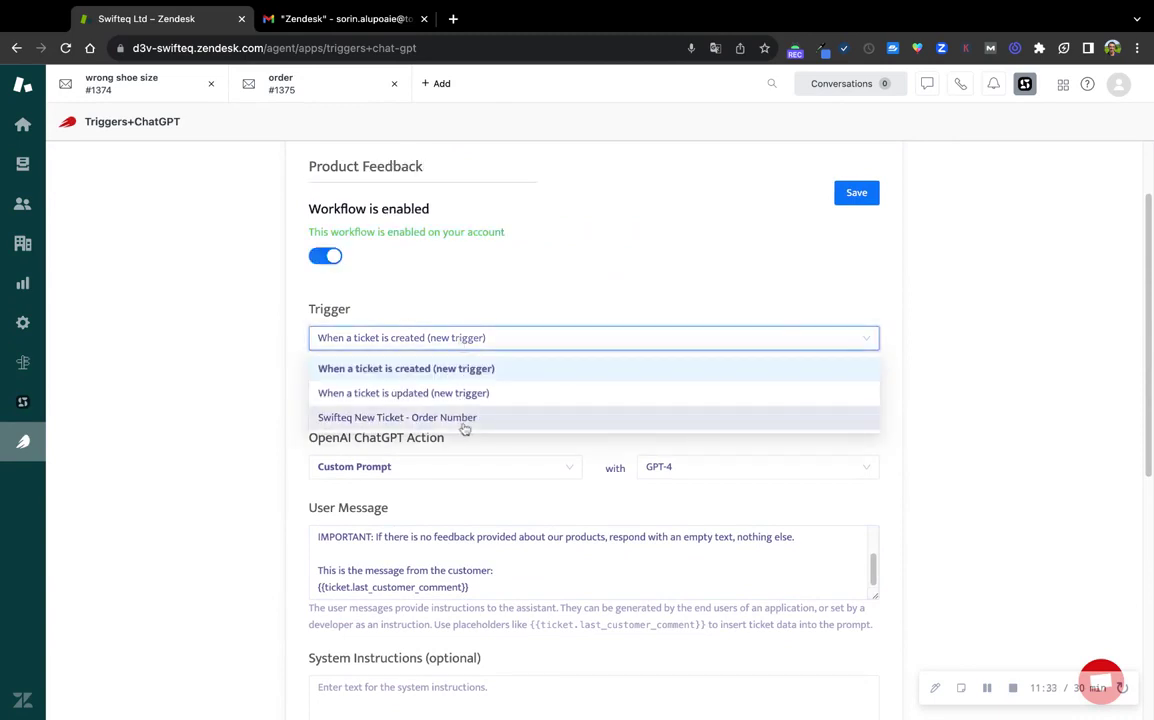
{"action": "left_click", "coordinate": [462, 420]}
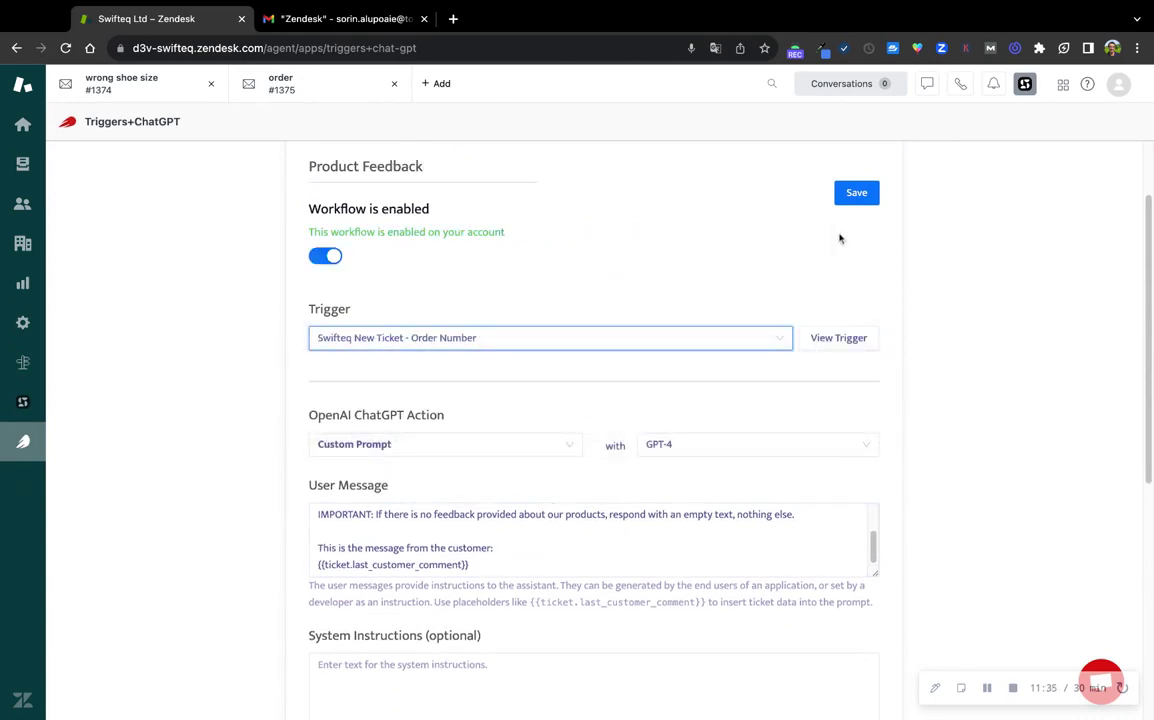
{"action": "left_click", "coordinate": [857, 195]}
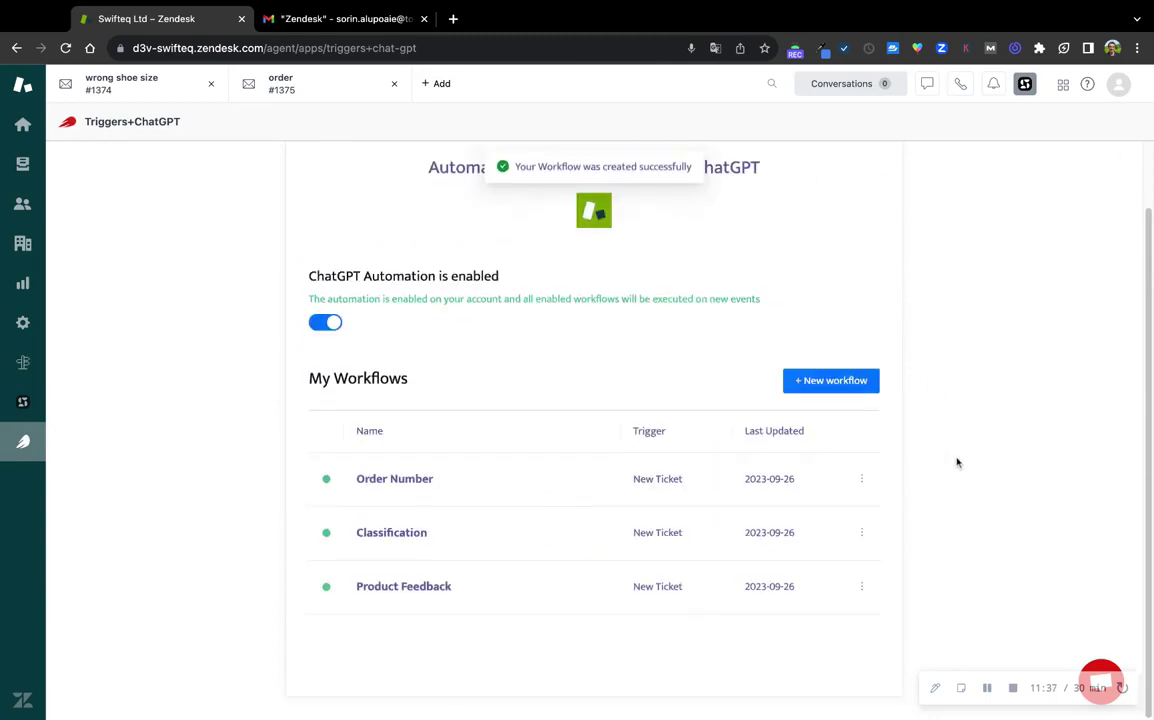